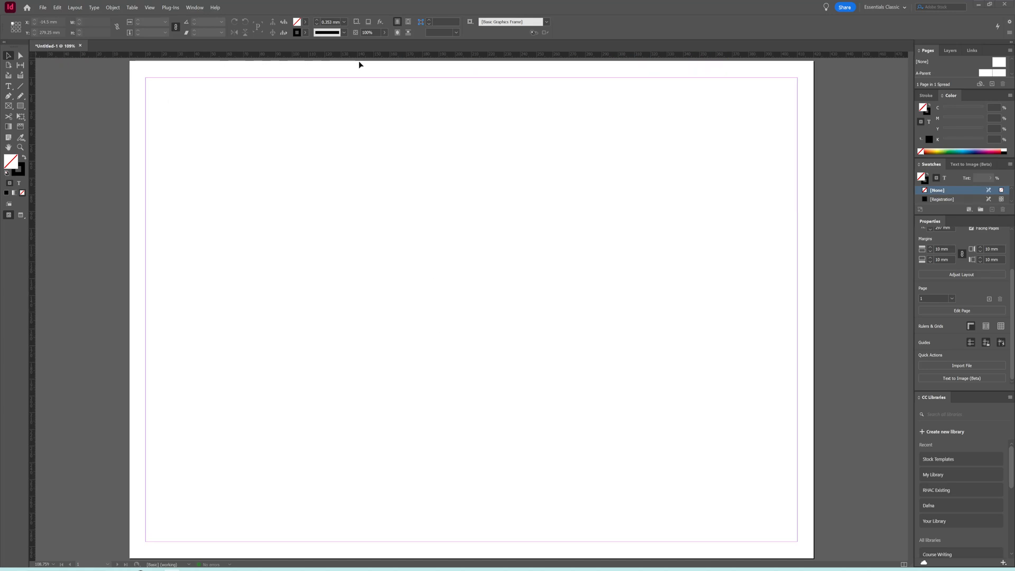
# - Add a horizontal ruler guide across the middle of the page and set its Y position to 145 mm
pyautogui.click(150, 8)
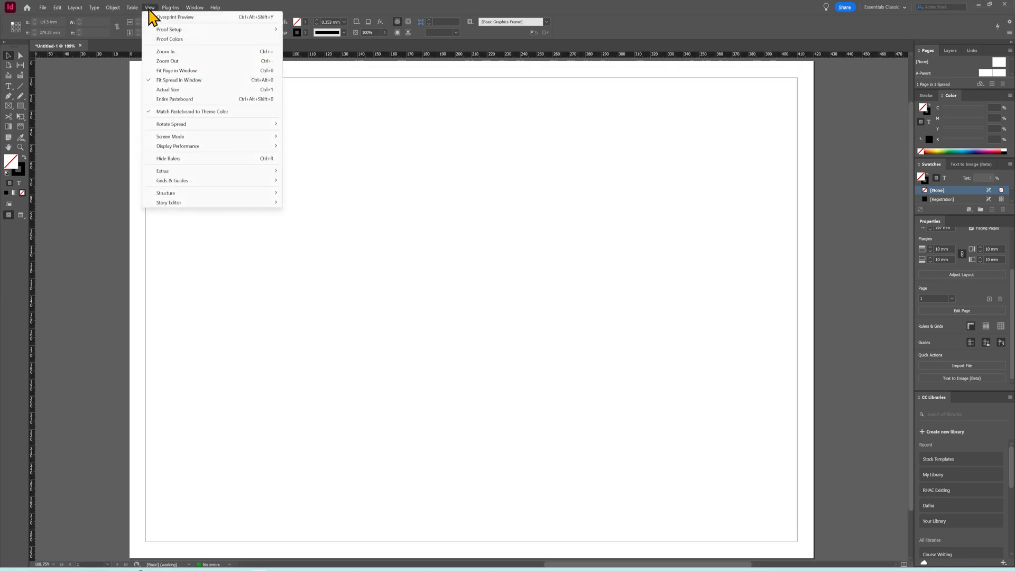
pyautogui.click(456, 159)
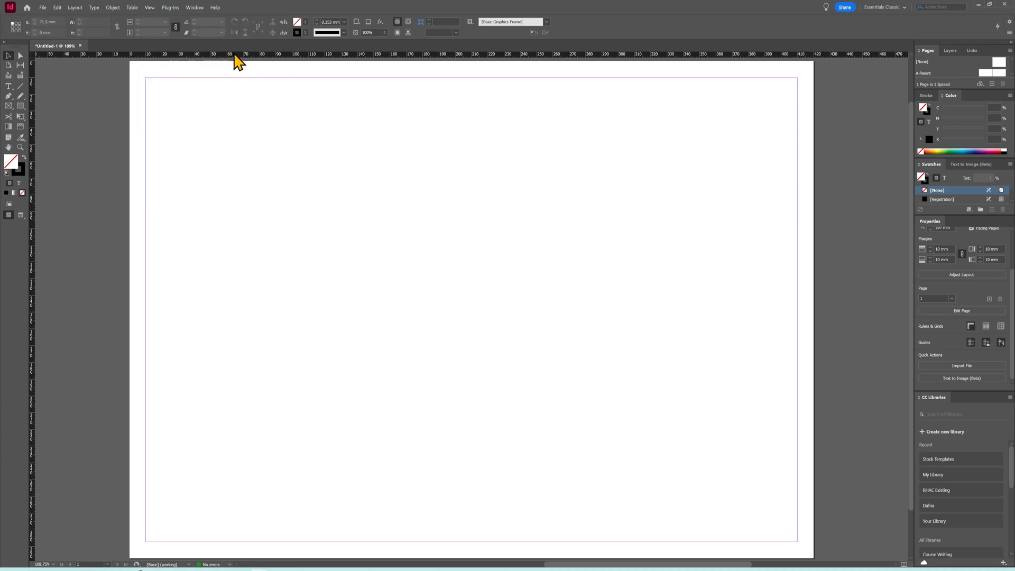
pyautogui.moveTo(233, 50); pyautogui.dragTo(263, 311)
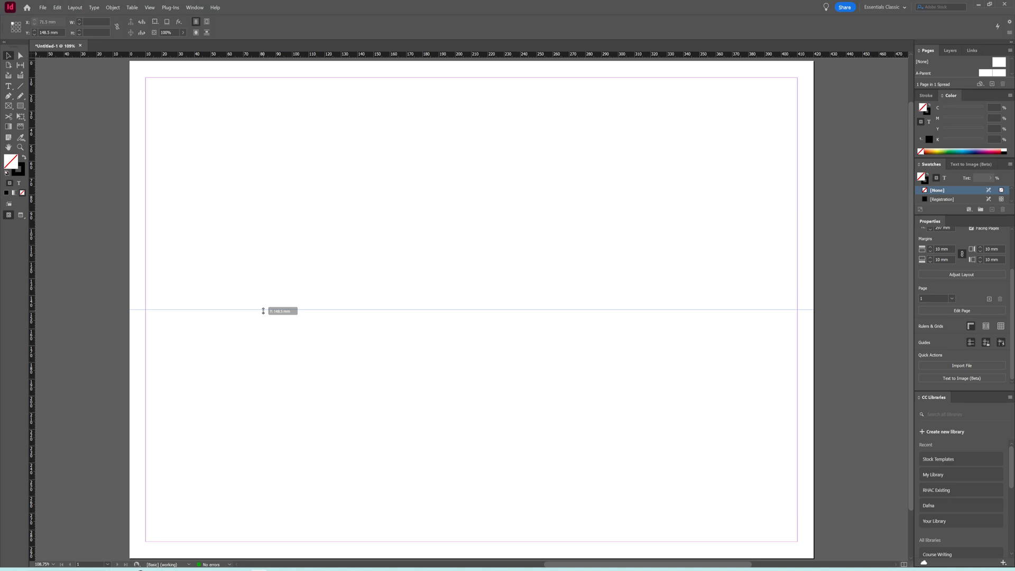
pyautogui.moveTo(263, 311); pyautogui.dragTo(256, 79)
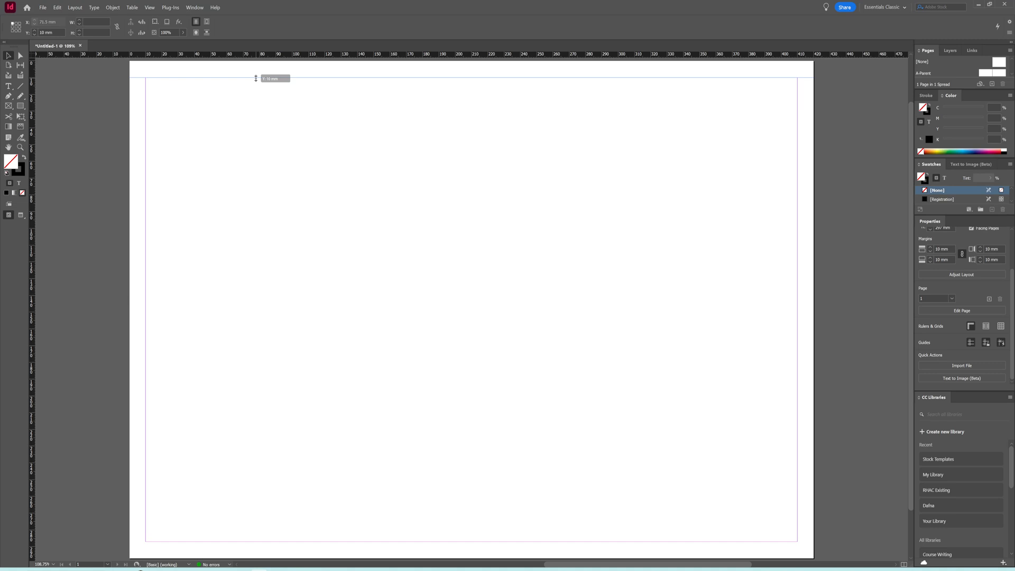
pyautogui.moveTo(256, 78); pyautogui.dragTo(349, 303)
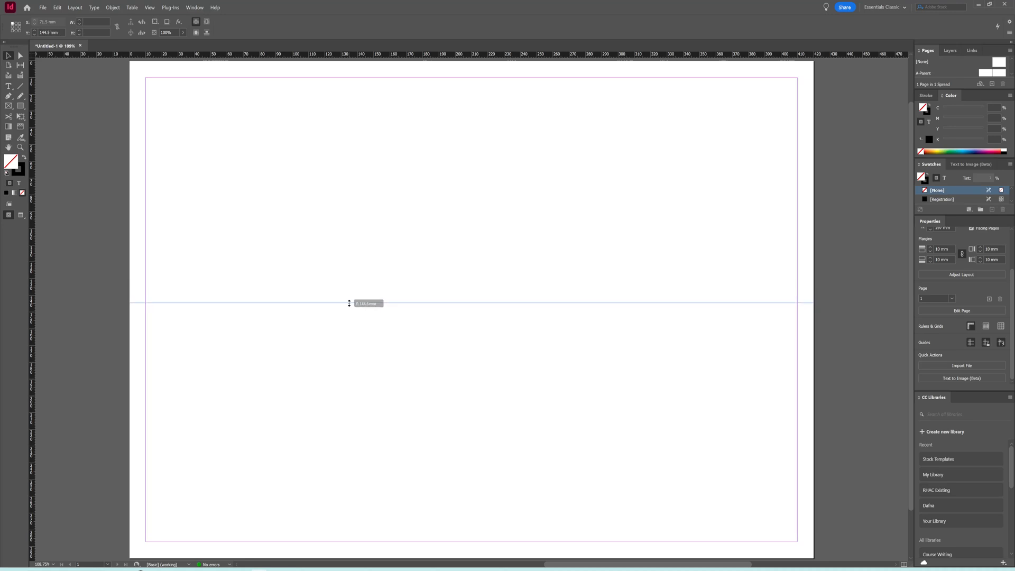
pyautogui.moveTo(349, 303); pyautogui.dragTo(349, 303)
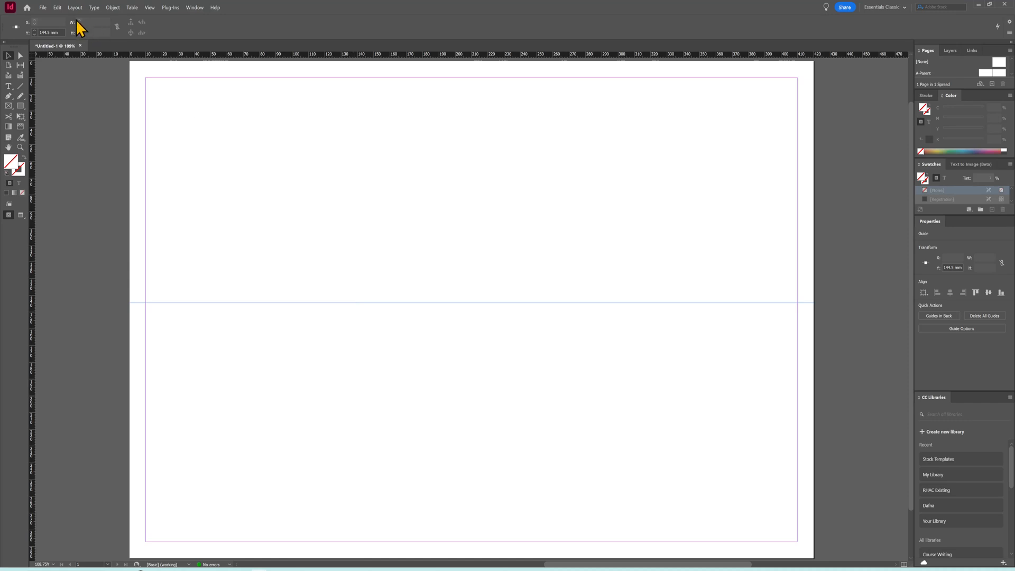
pyautogui.doubleClick(48, 33)
pyautogui.write('145')
pyautogui.press('Return')
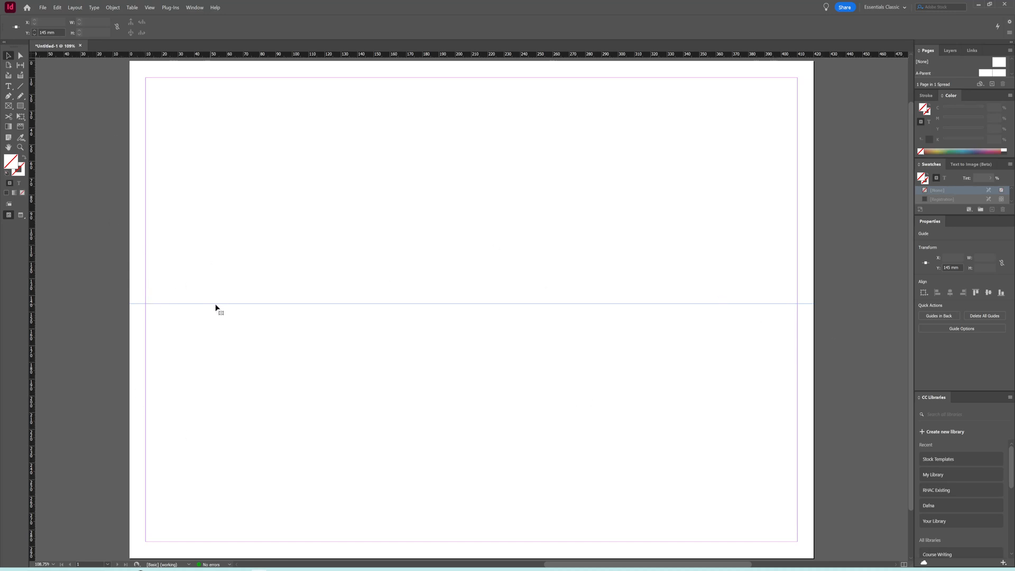
# - Add a second horizontal guide above the first one and set its Y position to 100 mm
pyautogui.moveTo(182, 51)
pyautogui.mouseDown()
pyautogui.moveTo(181, 99)
pyautogui.moveTo(186, 49)
pyautogui.mouseUp()
pyautogui.moveTo(188, 55); pyautogui.dragTo(199, 220)
pyautogui.doubleClick(44, 32)
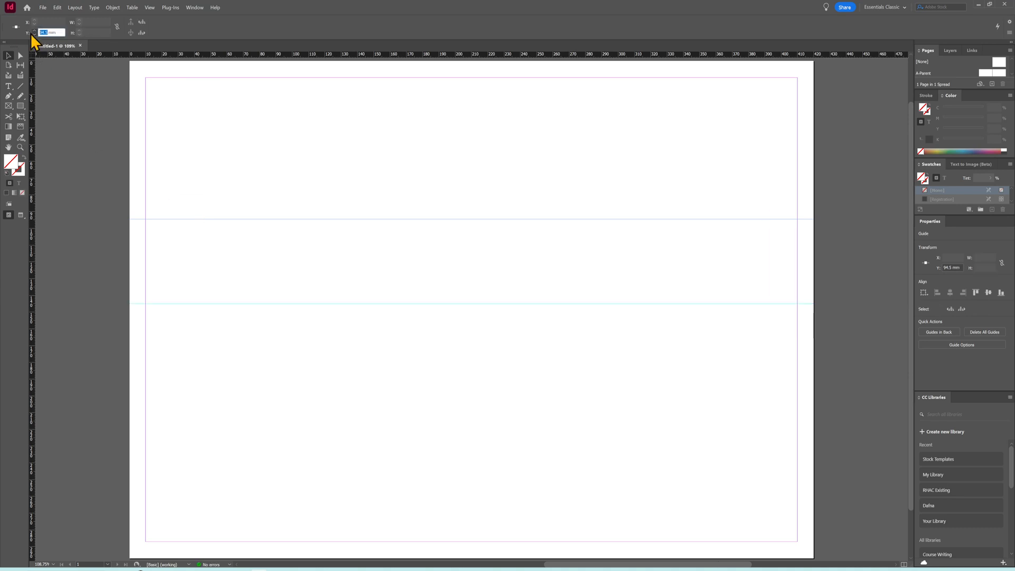
pyautogui.write('100')
pyautogui.press('Return')
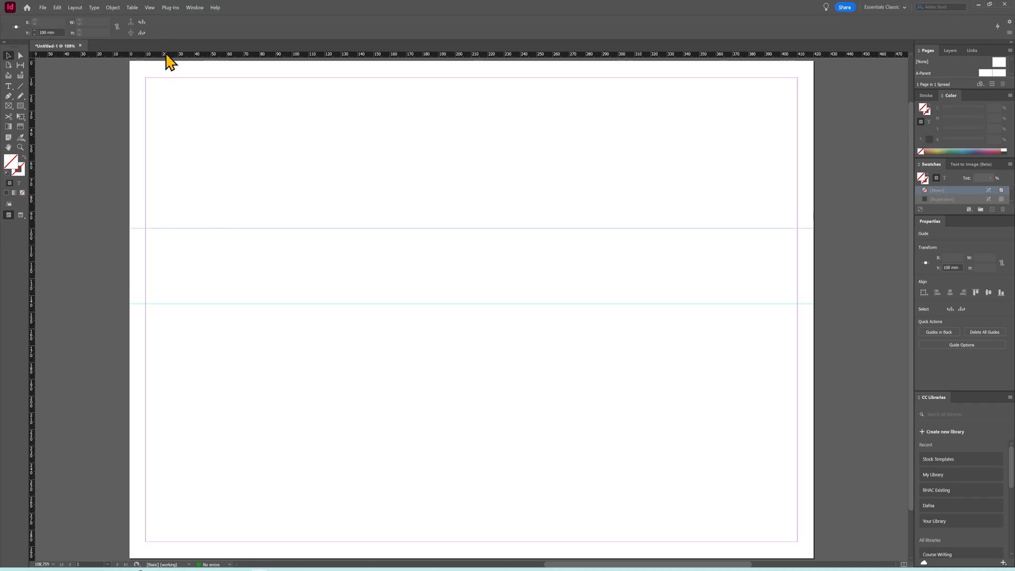
# - Add a third horizontal guide below the other two and set its Y position to 200 mm
pyautogui.moveTo(167, 55); pyautogui.dragTo(178, 385)
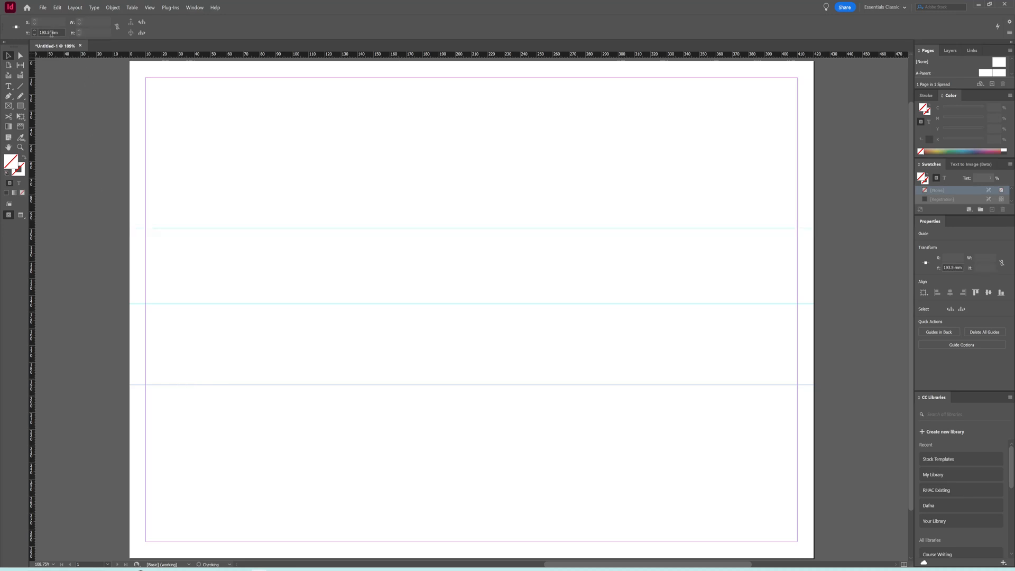
pyautogui.moveTo(51, 33); pyautogui.dragTo(35, 33)
pyautogui.write('200')
pyautogui.press('Return')
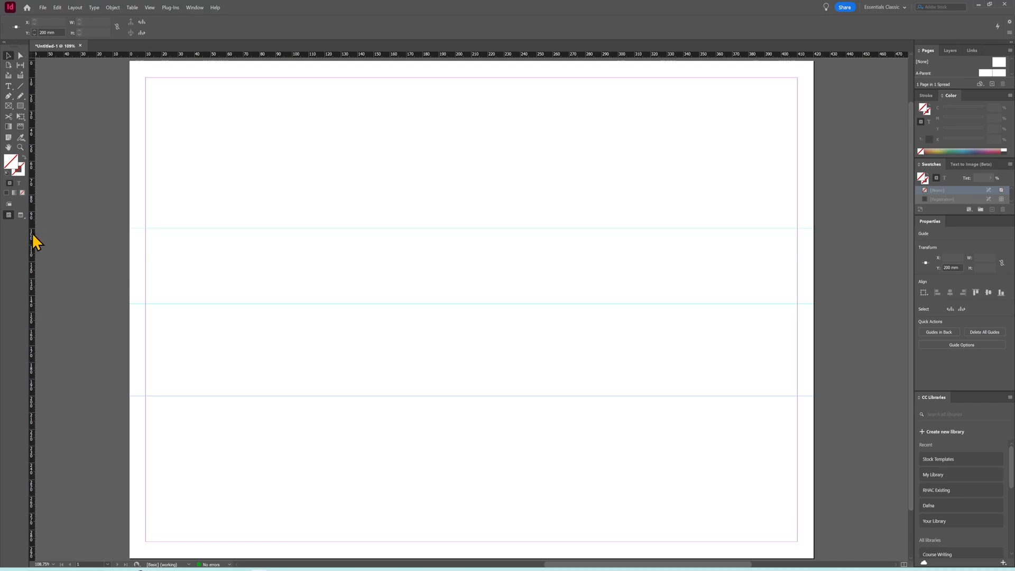
# - Place a vertical ruler guide near the middle of the page at X about 206 mm
pyautogui.moveTo(57, 242); pyautogui.dragTo(145, 232)
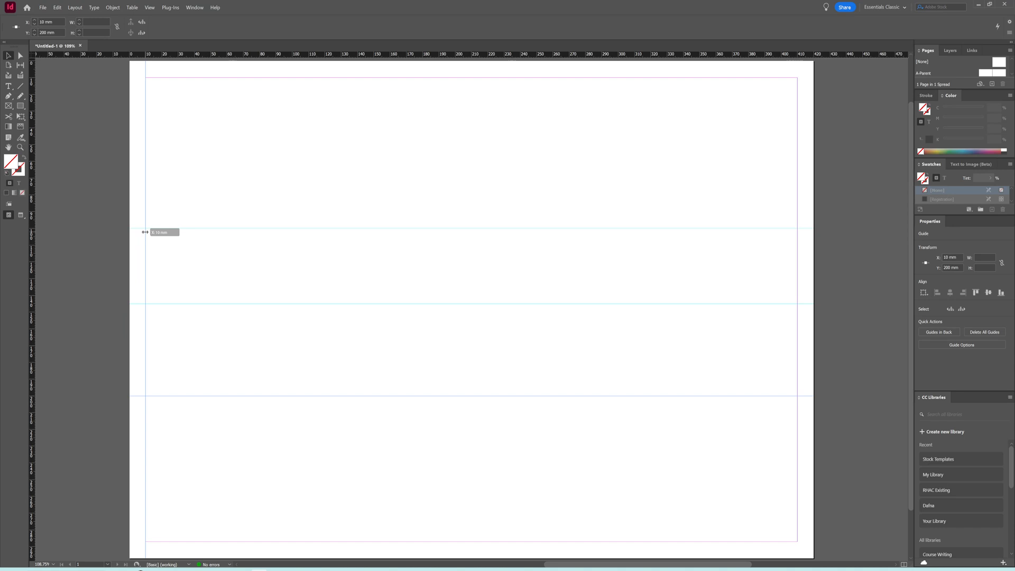
pyautogui.moveTo(145, 232); pyautogui.dragTo(463, 243)
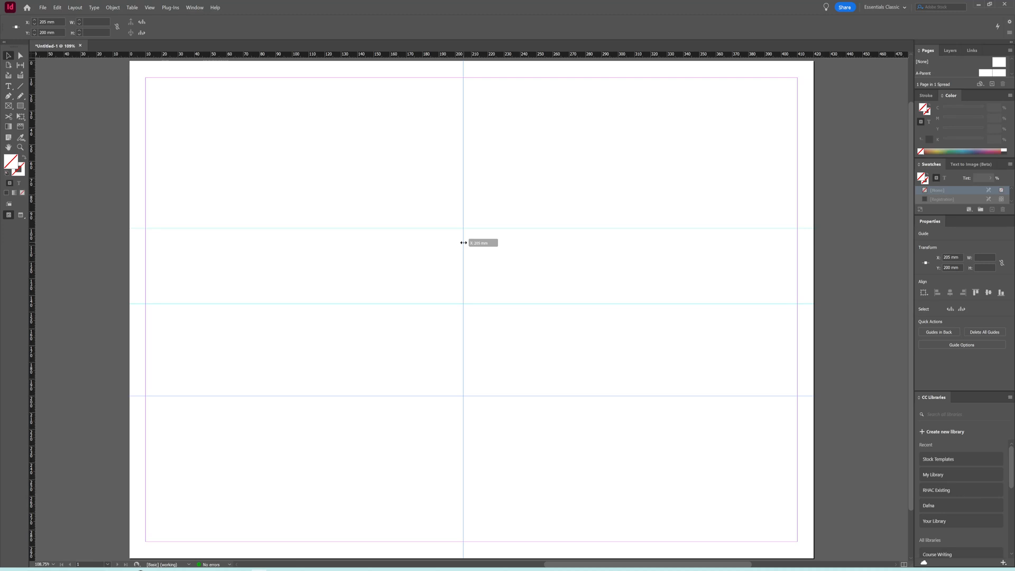
pyautogui.moveTo(463, 242)
pyautogui.mouseDown()
pyautogui.moveTo(490, 240)
pyautogui.moveTo(450, 248)
pyautogui.moveTo(465, 249)
pyautogui.mouseUp()
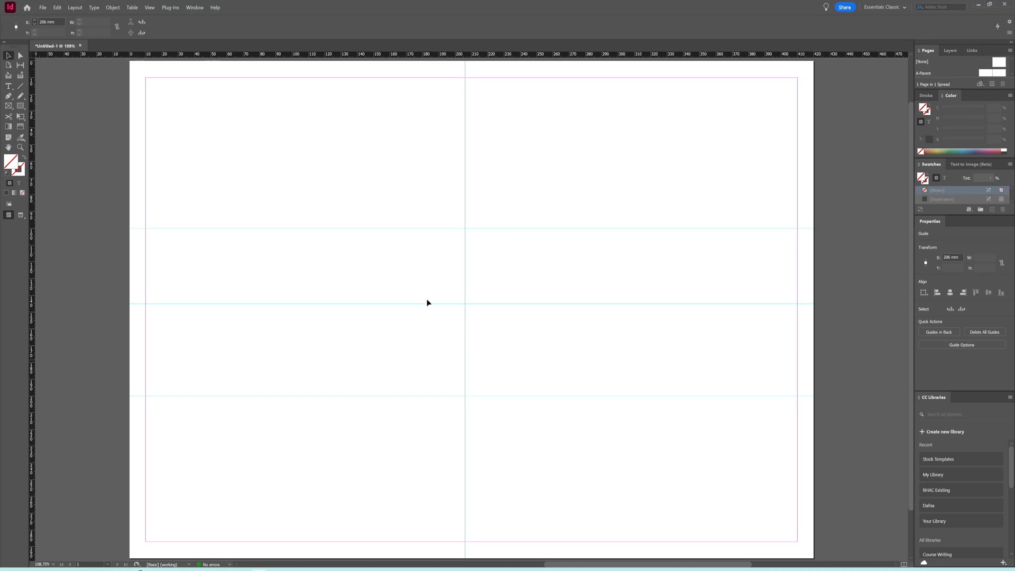
# - Draw a rectangular image frame about 107.5 × 100 mm between the outer horizontal guides, around the vertical guide
pyautogui.click(8, 107)
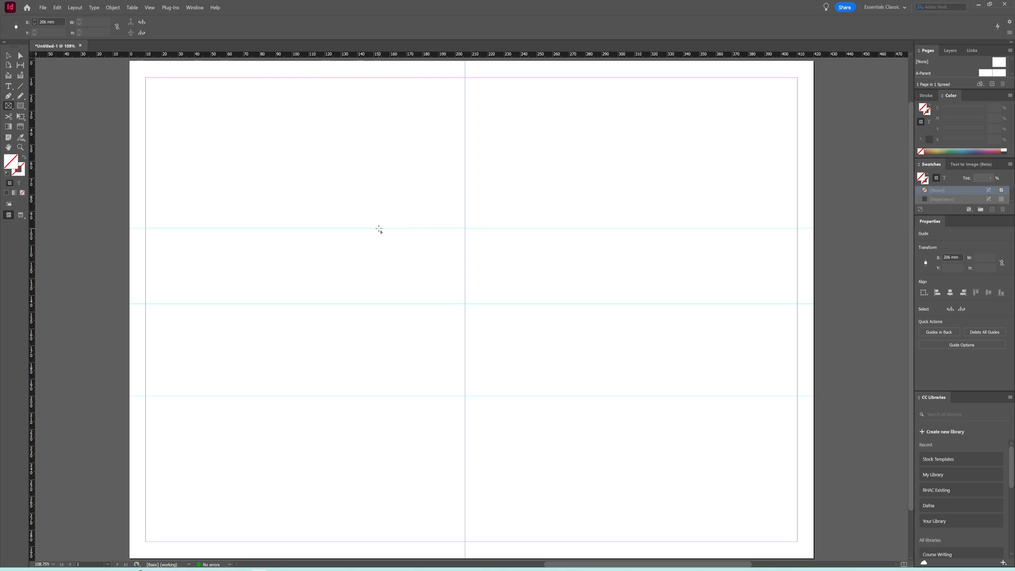
pyautogui.moveTo(379, 230); pyautogui.dragTo(555, 397)
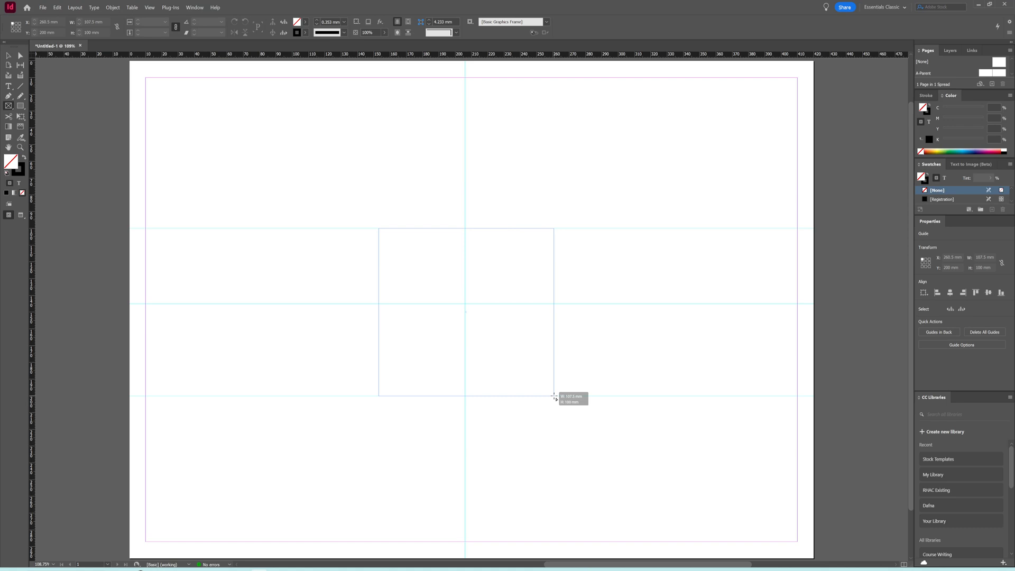
pyautogui.moveTo(554, 397); pyautogui.dragTo(554, 397)
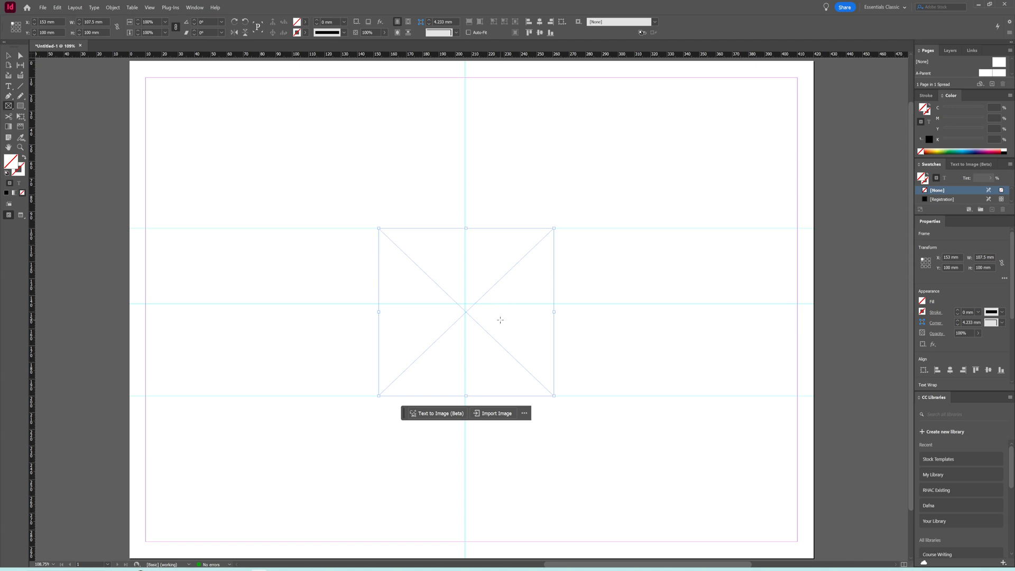
# - Move the image frame to the exact centre of the page, at X 156.25 mm and Y 98.5 mm
pyautogui.click(9, 56)
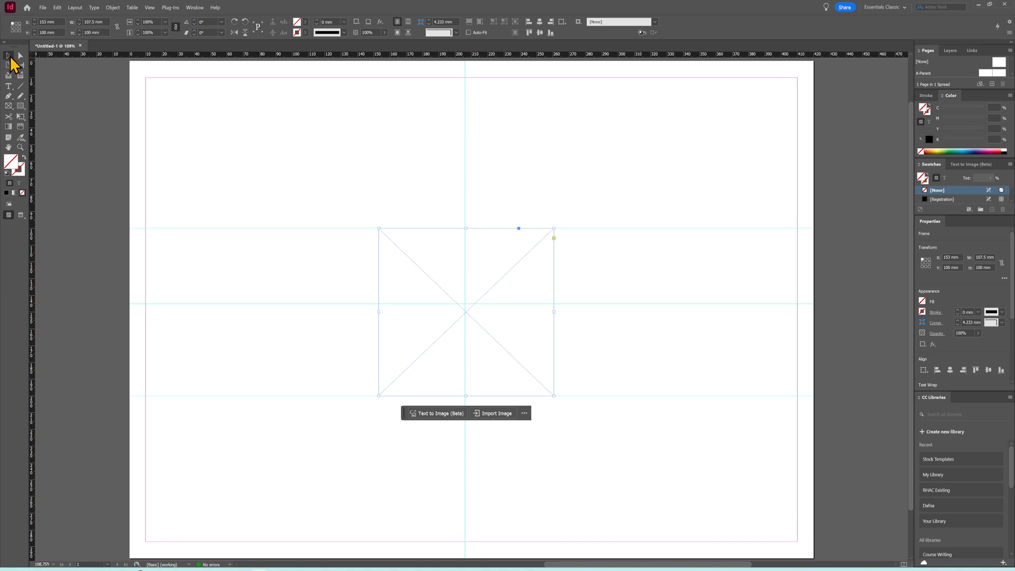
pyautogui.moveTo(467, 316)
pyautogui.mouseDown()
pyautogui.moveTo(440, 309)
pyautogui.moveTo(483, 301)
pyautogui.moveTo(469, 313)
pyautogui.moveTo(474, 329)
pyautogui.moveTo(475, 314)
pyautogui.mouseUp()
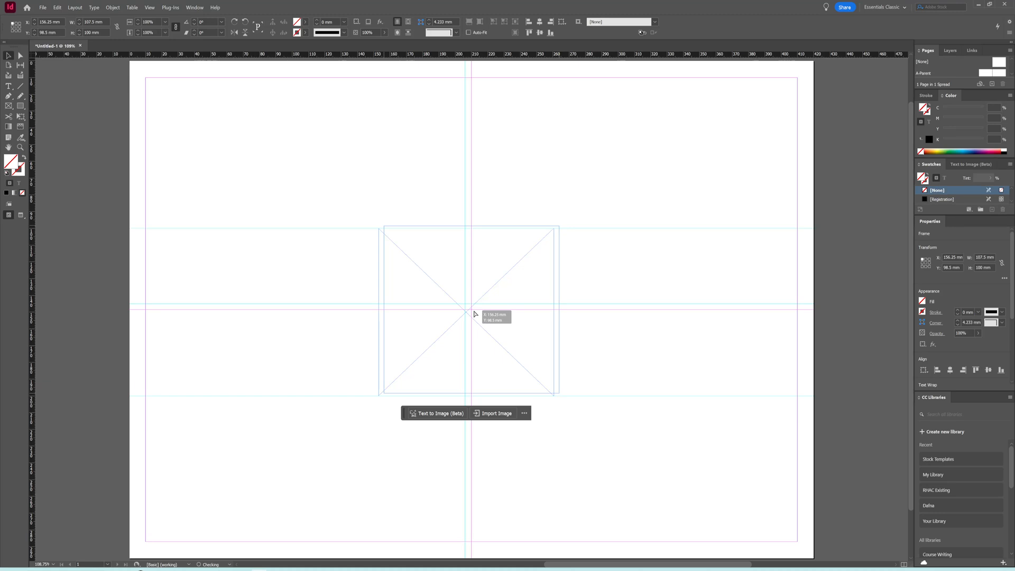
pyautogui.moveTo(474, 314); pyautogui.dragTo(466, 331)
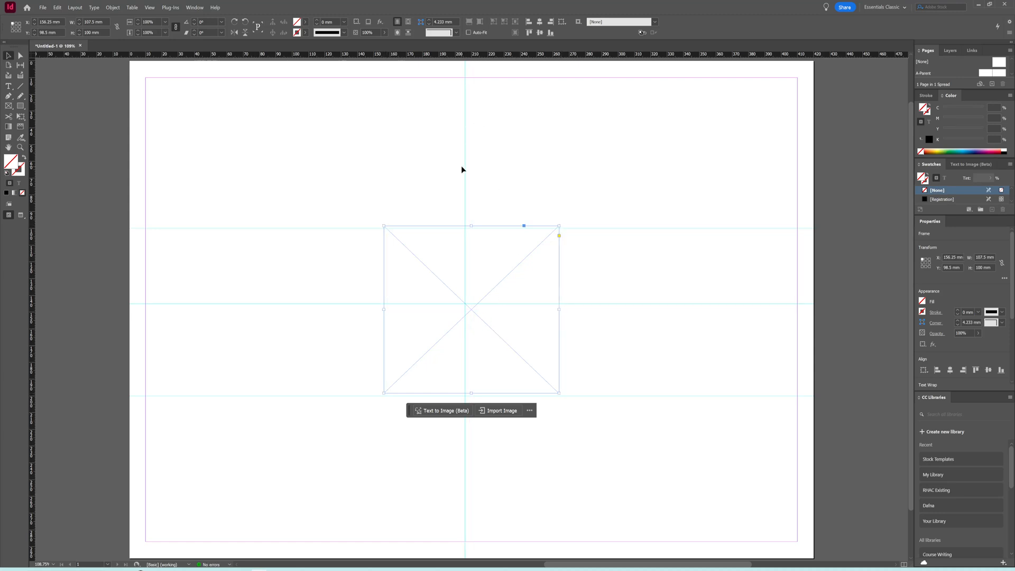
# - Realign the vertical guide to the frame's centre and the horizontal guides to its middle and edges at 148.5, 98.5 and 198.5 mm
pyautogui.moveTo(467, 170); pyautogui.dragTo(474, 167)
pyautogui.moveTo(653, 305); pyautogui.dragTo(656, 309)
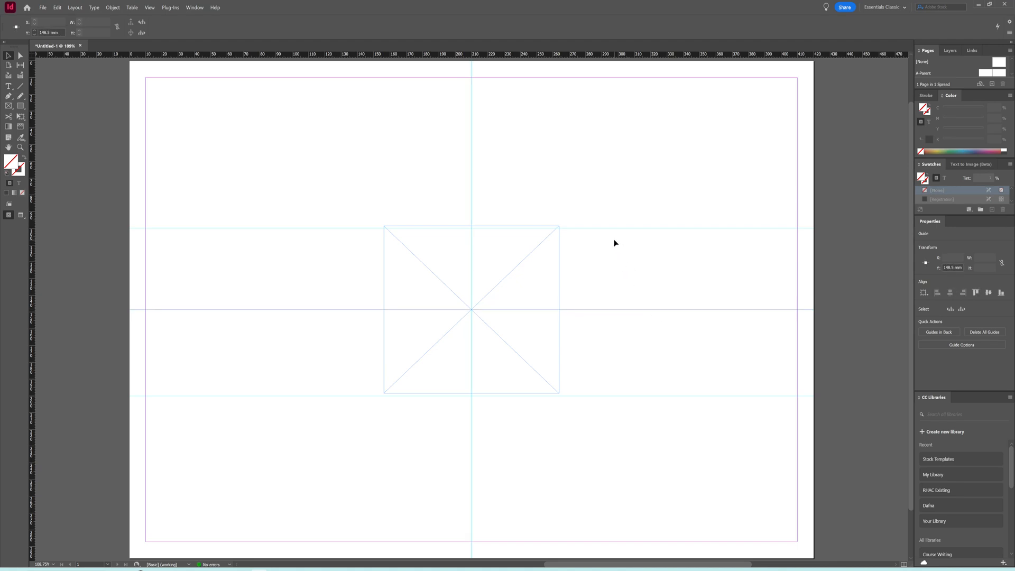
pyautogui.moveTo(612, 229); pyautogui.dragTo(612, 226)
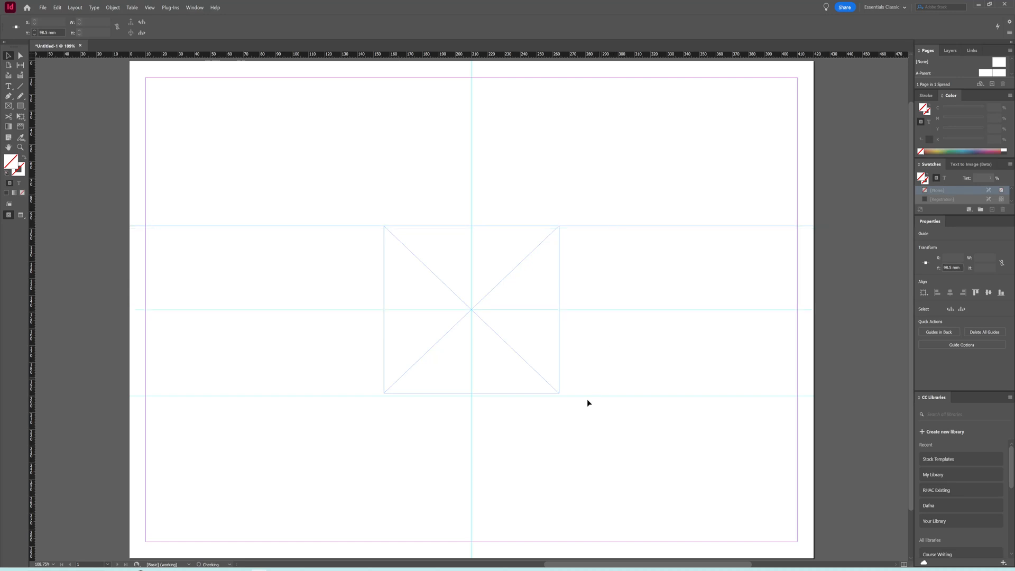
pyautogui.moveTo(585, 399); pyautogui.dragTo(584, 393)
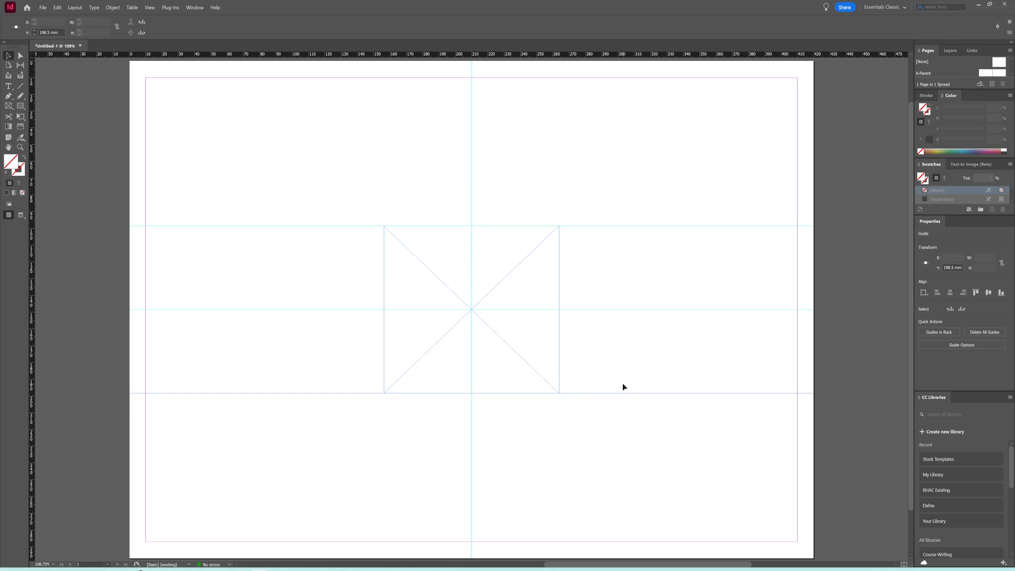
# - Check the layout in preview mode and duplicate the centred frame to its right at X about 286 mm
pyautogui.click(542, 367)
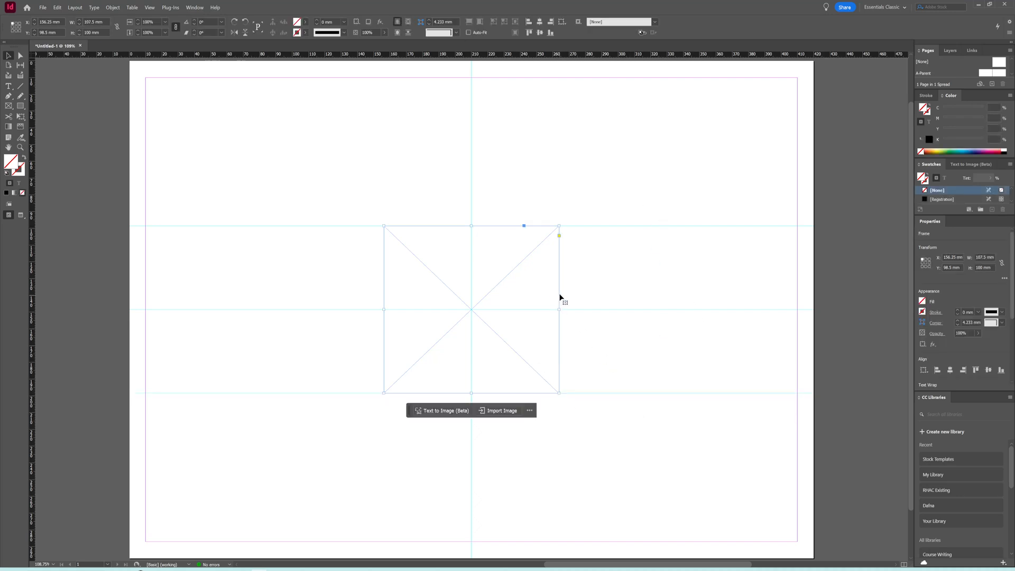
pyautogui.press('w')
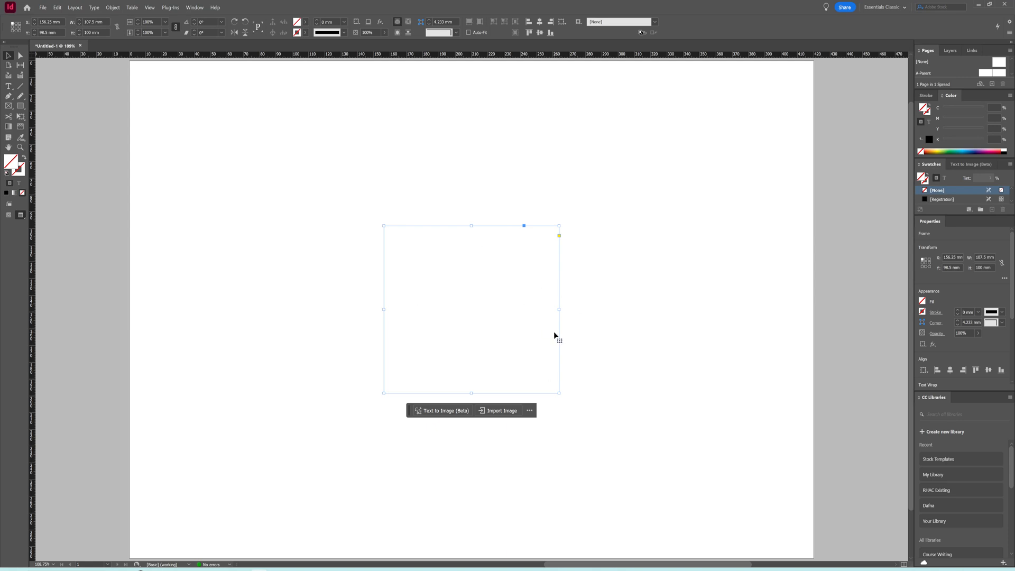
pyautogui.press('w')
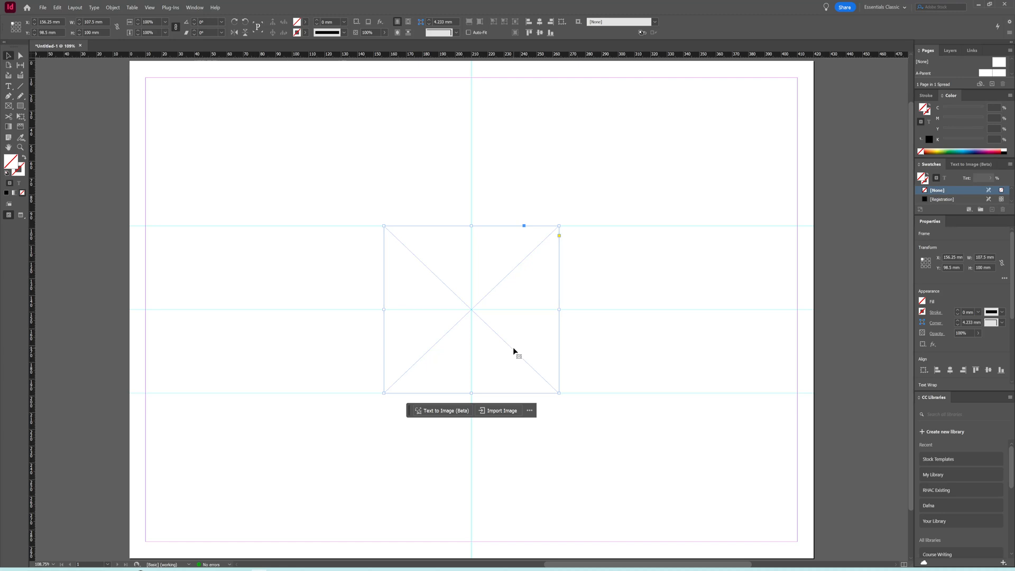
pyautogui.moveTo(513, 348); pyautogui.dragTo(513, 349)
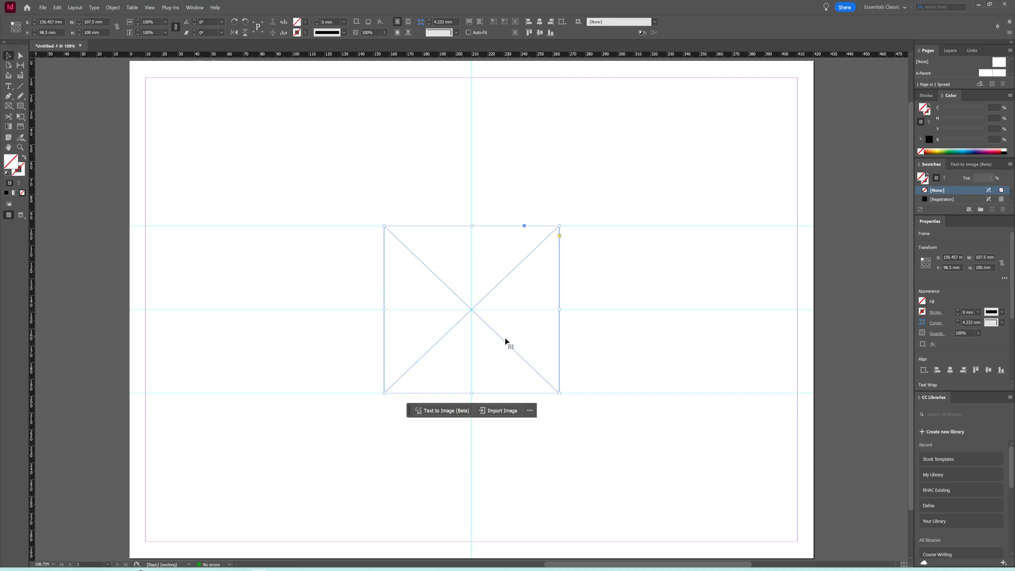
pyautogui.moveTo(513, 344); pyautogui.dragTo(717, 346)
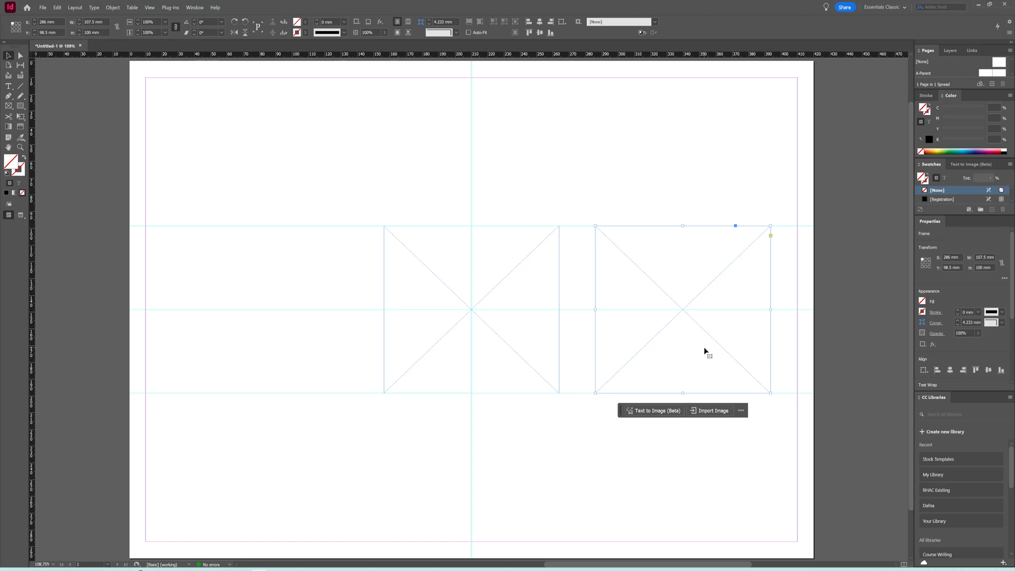
# - Place another copy of the centre frame to its left at X about 26.5 mm, with matching gaps between the frames
pyautogui.click(521, 339)
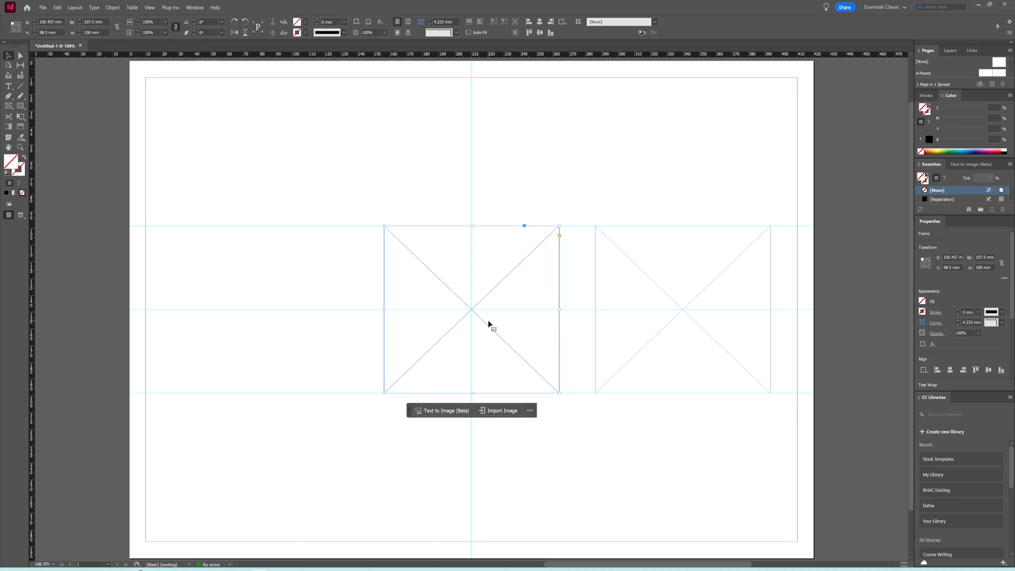
pyautogui.moveTo(488, 325); pyautogui.dragTo(277, 329)
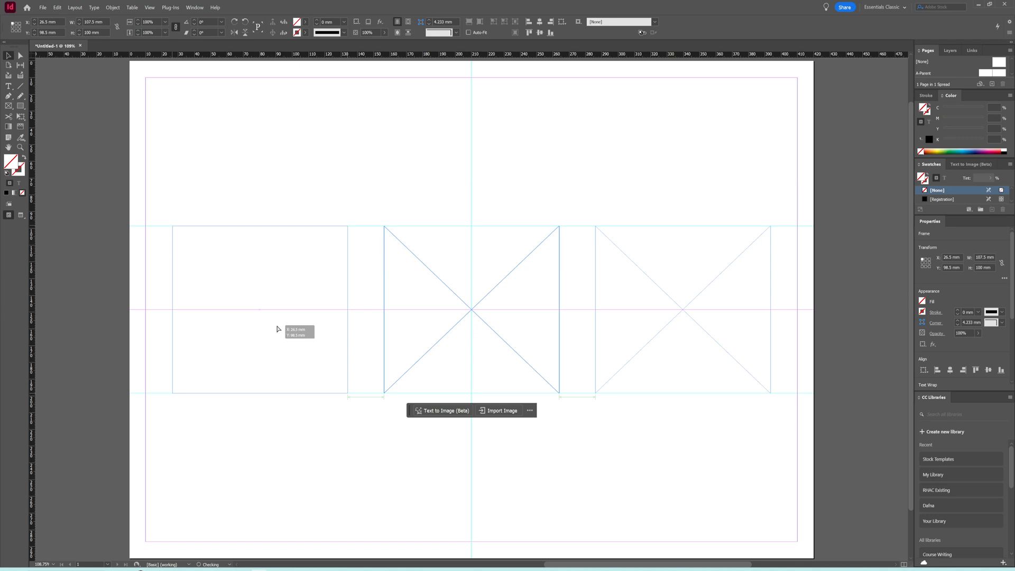
pyautogui.moveTo(277, 329); pyautogui.dragTo(278, 329)
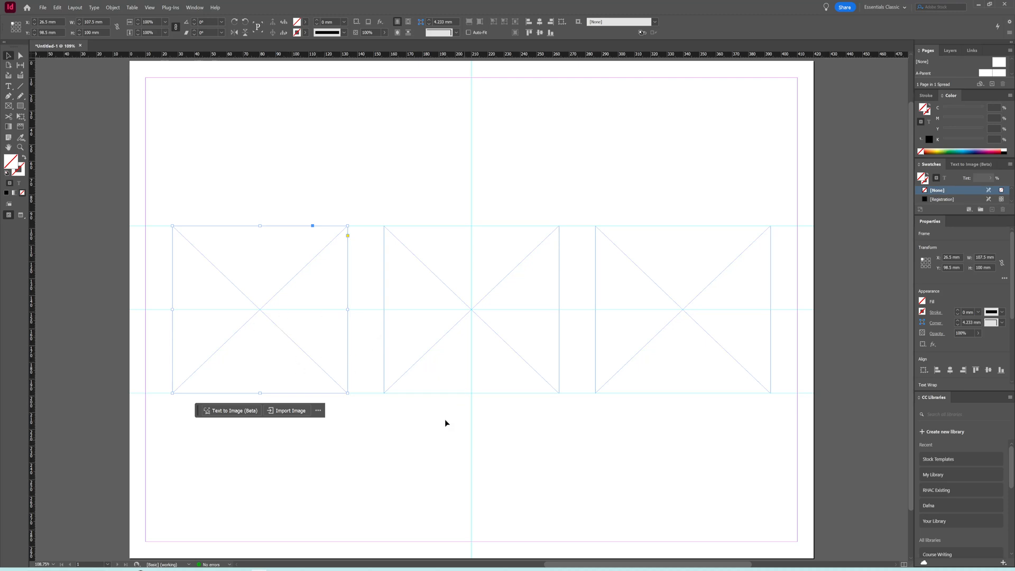
pyautogui.click(319, 459)
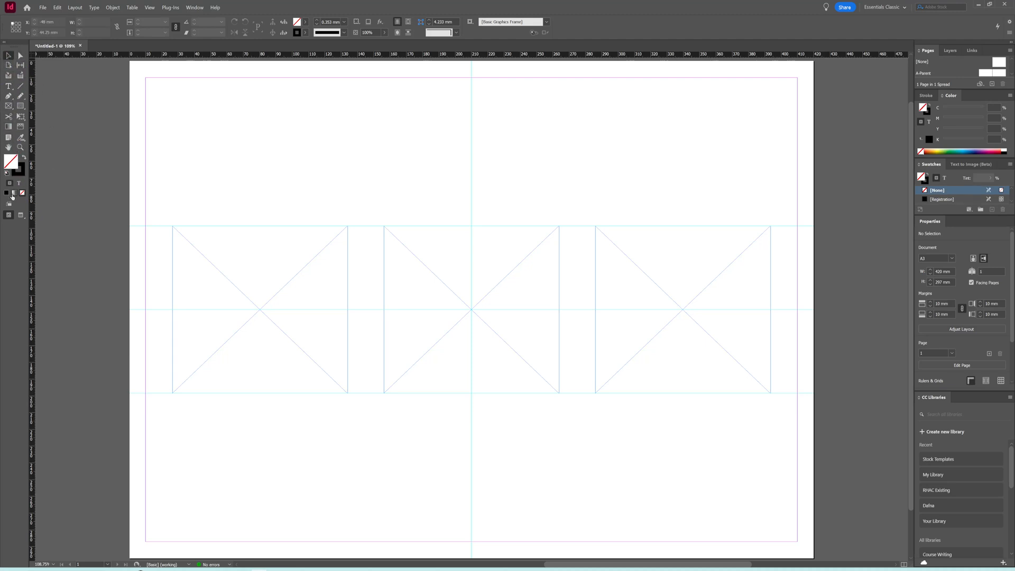
# - Draw a text frame about 107.5 × 26.5 mm directly below the left image frame, matching its width
pyautogui.click(9, 86)
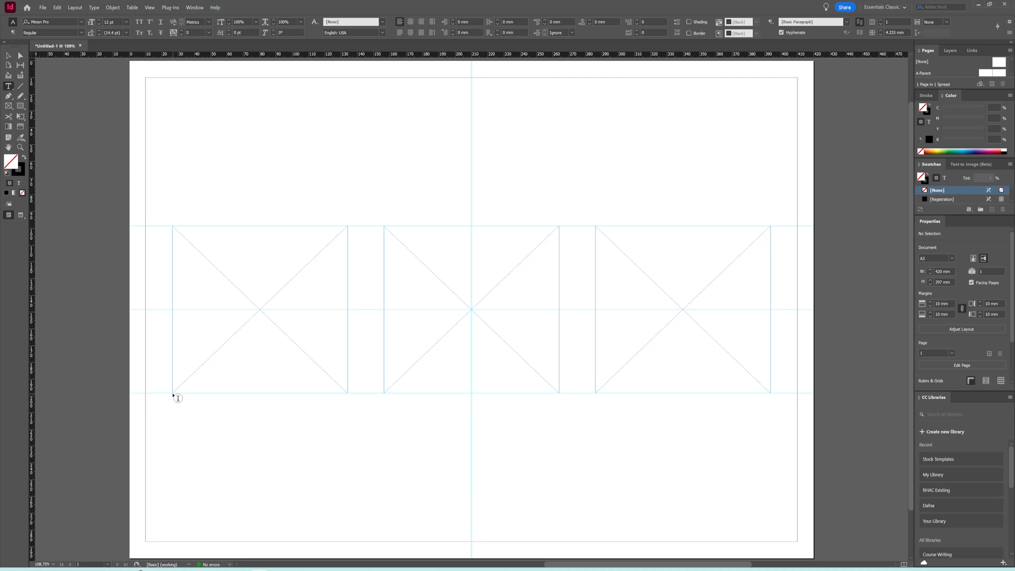
pyautogui.moveTo(173, 395); pyautogui.dragTo(349, 438)
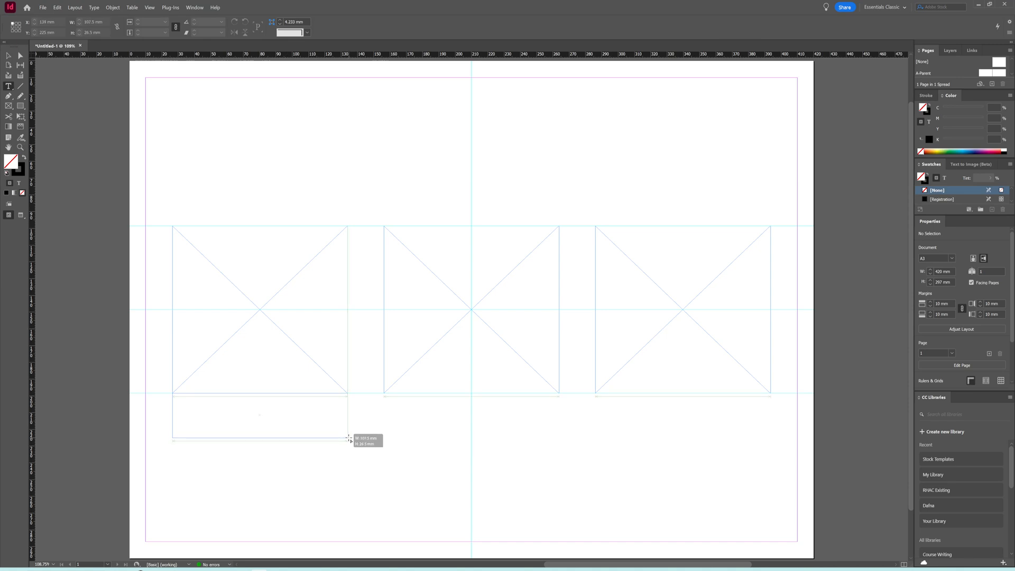
pyautogui.moveTo(349, 438); pyautogui.dragTo(349, 439)
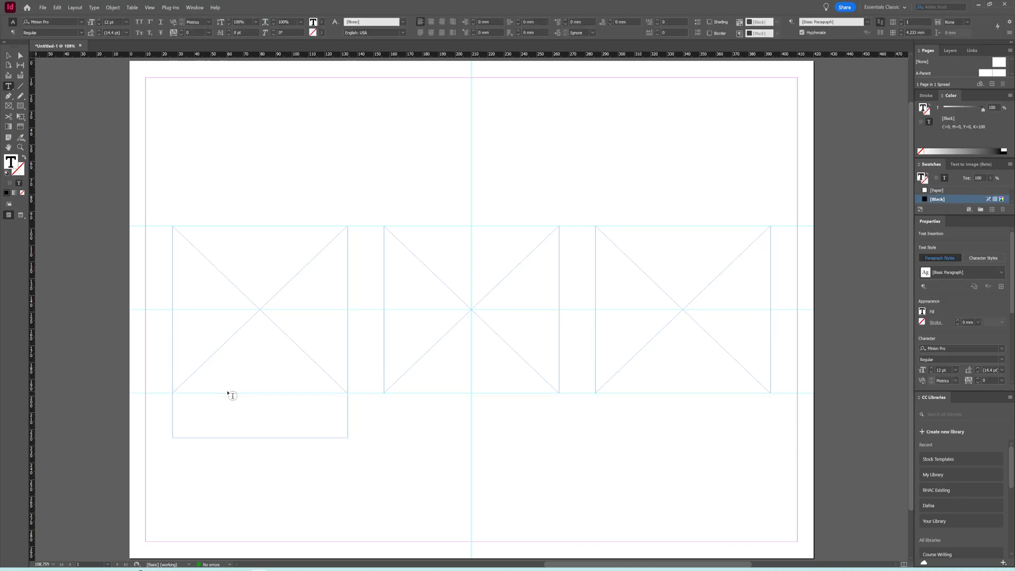
# - Enter the placeholder caption "Figure #" with "Image Title" on a second line in the text frame below the left image frame
pyautogui.write('Figure #')
pyautogui.press('Return')
pyautogui.write('Image Title')
# - Set the font of both caption lines to Century Gothic
pyautogui.tripleClick(217, 412)
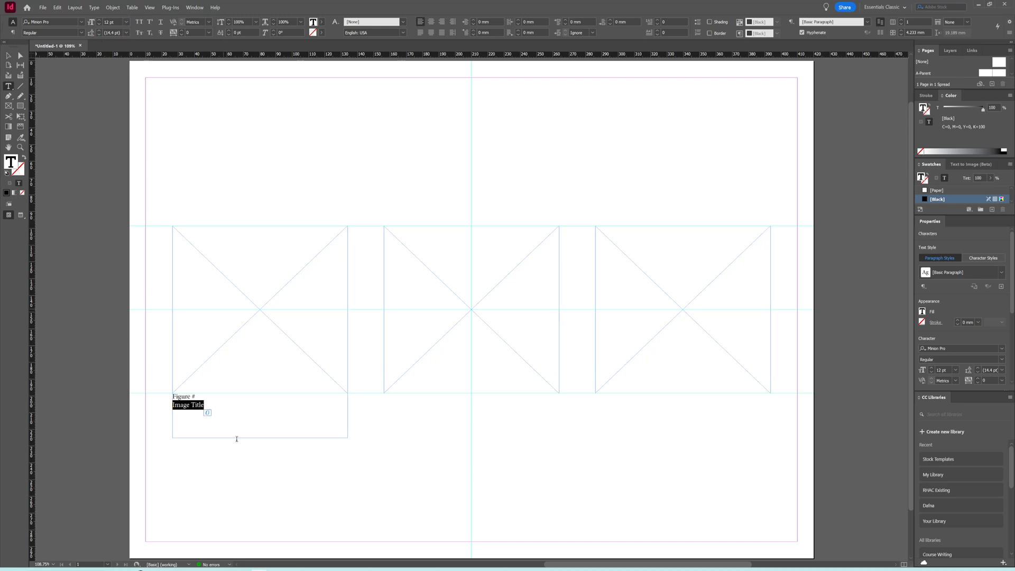
pyautogui.click(231, 406)
pyautogui.moveTo(205, 406); pyautogui.dragTo(162, 400)
pyautogui.click(81, 22)
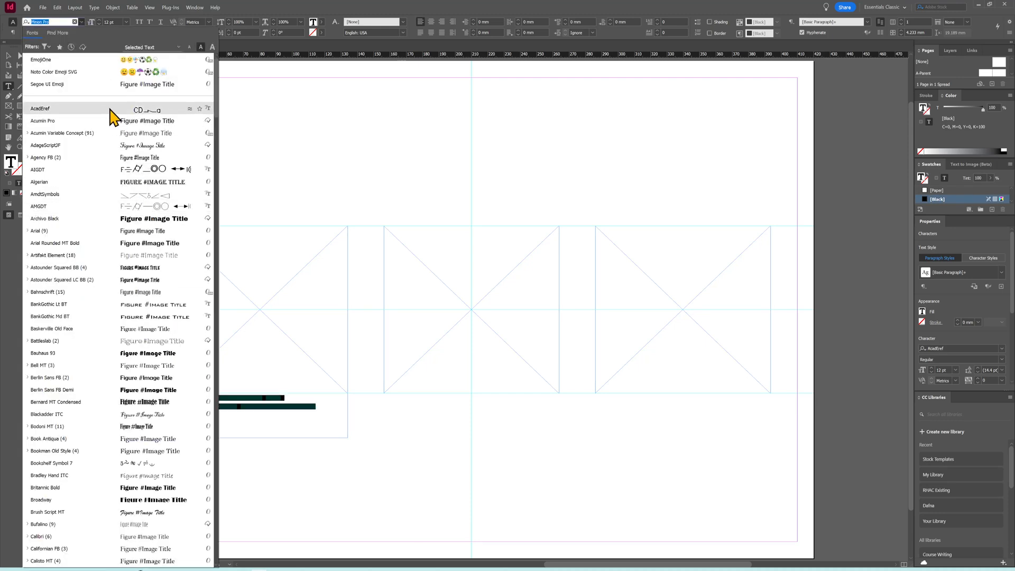
pyautogui.scroll(-4, 112, 119)
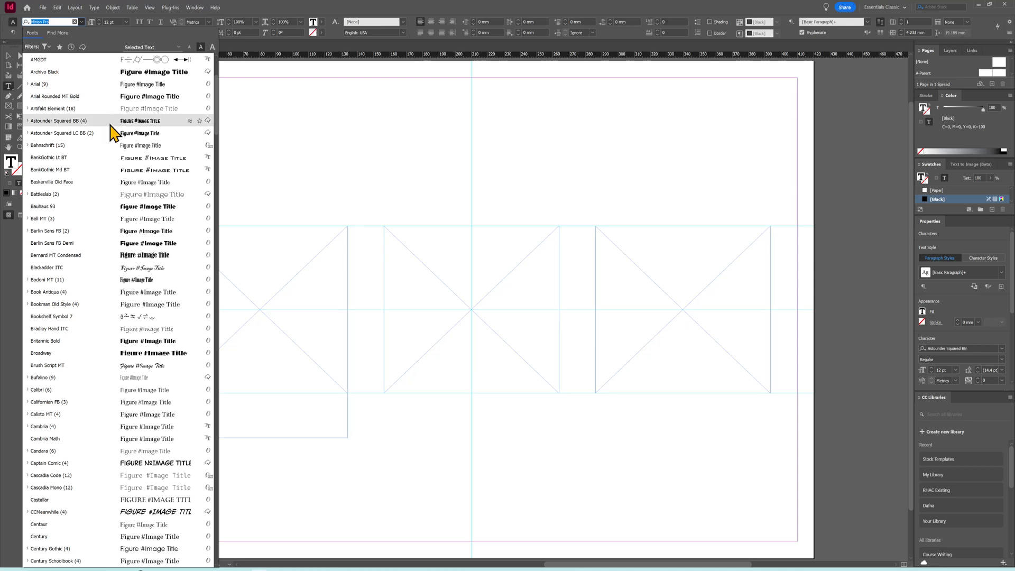
pyautogui.scroll(-2, 111, 130)
pyautogui.scroll(-2, 112, 135)
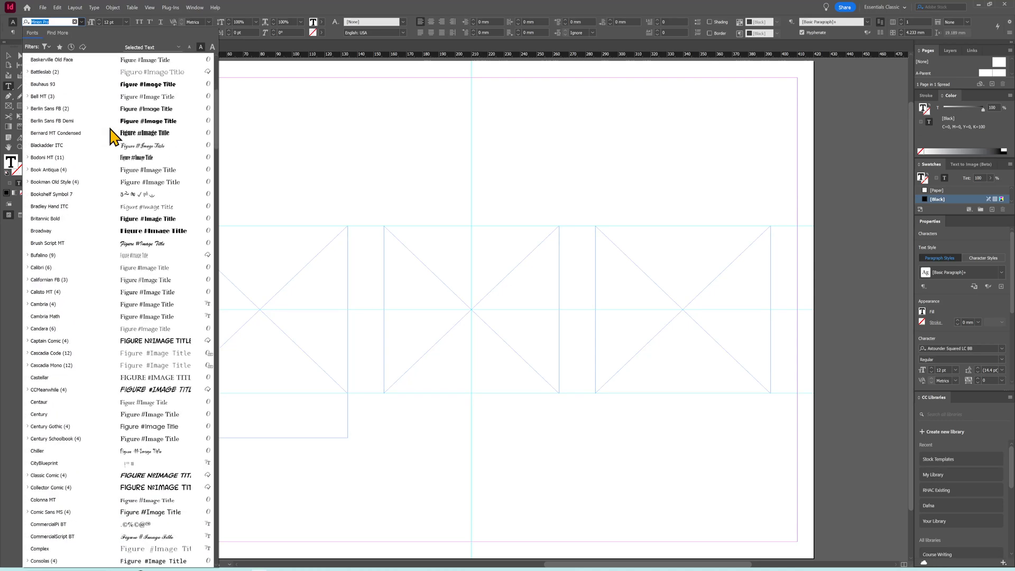
pyautogui.click(97, 428)
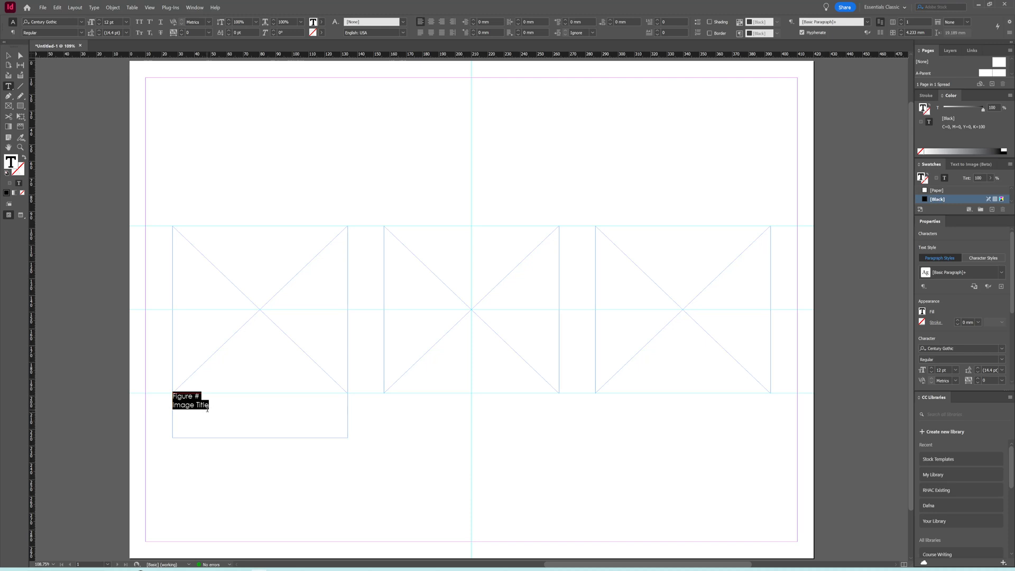
# - Set the "Image Title" line of the caption to the Italic font style
pyautogui.moveTo(208, 407); pyautogui.dragTo(173, 405)
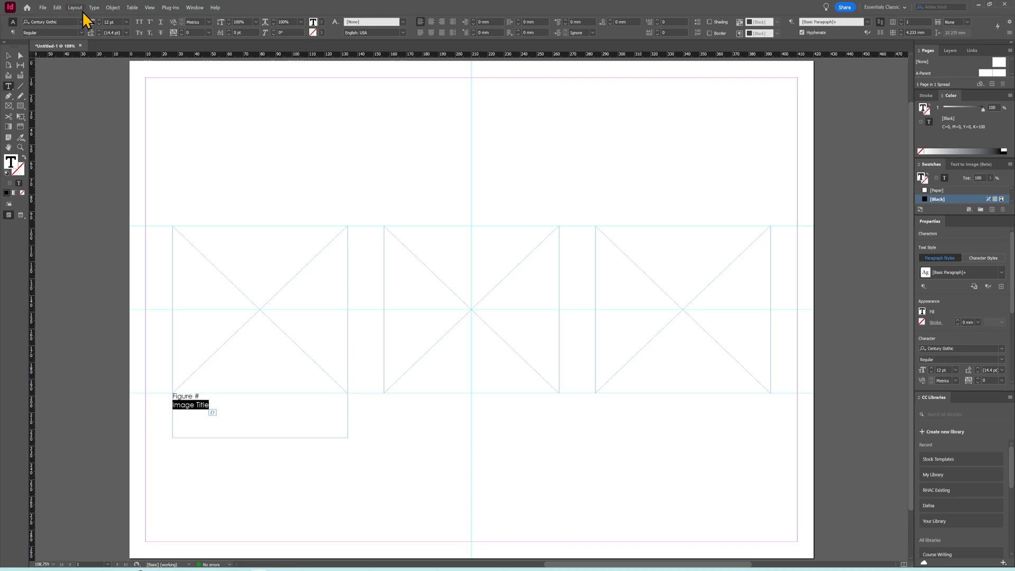
pyautogui.click(81, 33)
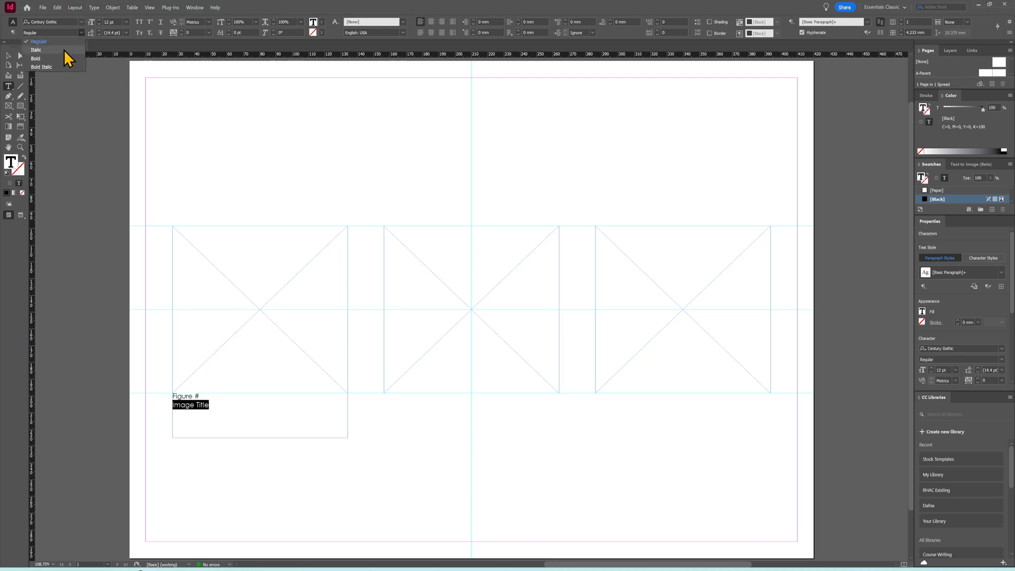
pyautogui.click(80, 33)
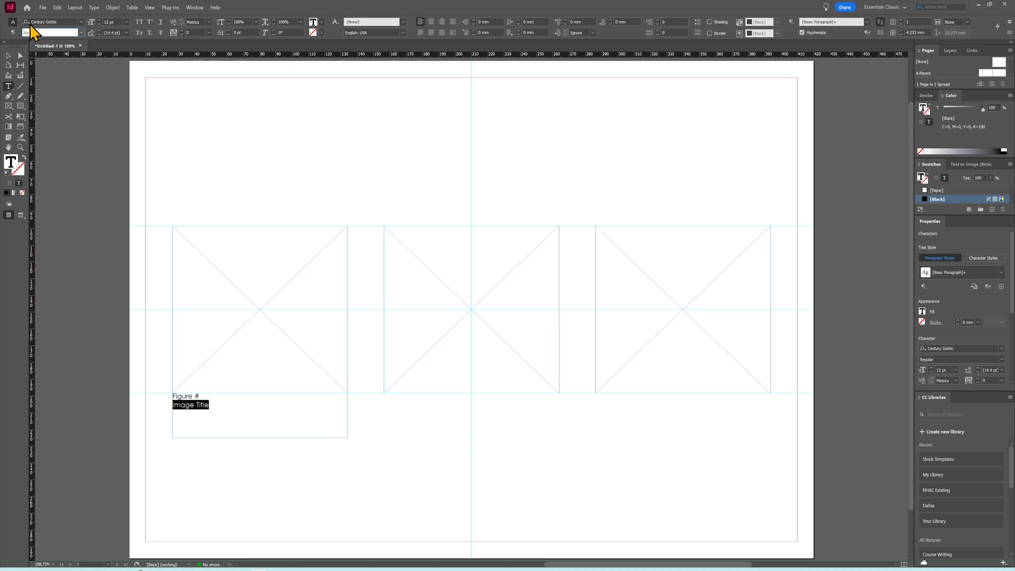
pyautogui.click(81, 33)
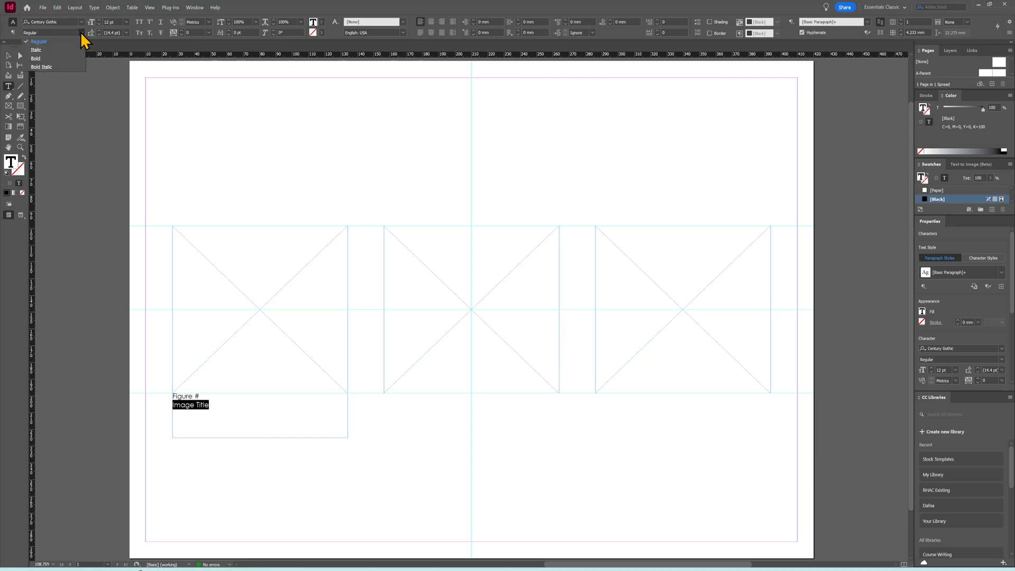
pyautogui.click(52, 50)
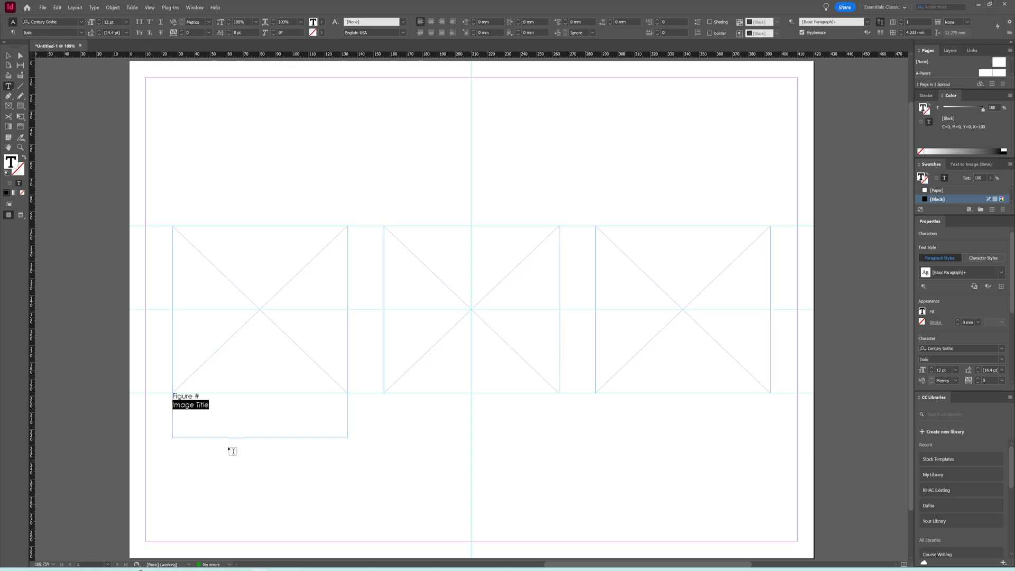
# - Copy the caption frame and position the duplicates directly beneath the centre and right image frames, aligned to their edges
pyautogui.click(236, 410)
pyautogui.press('Escape')
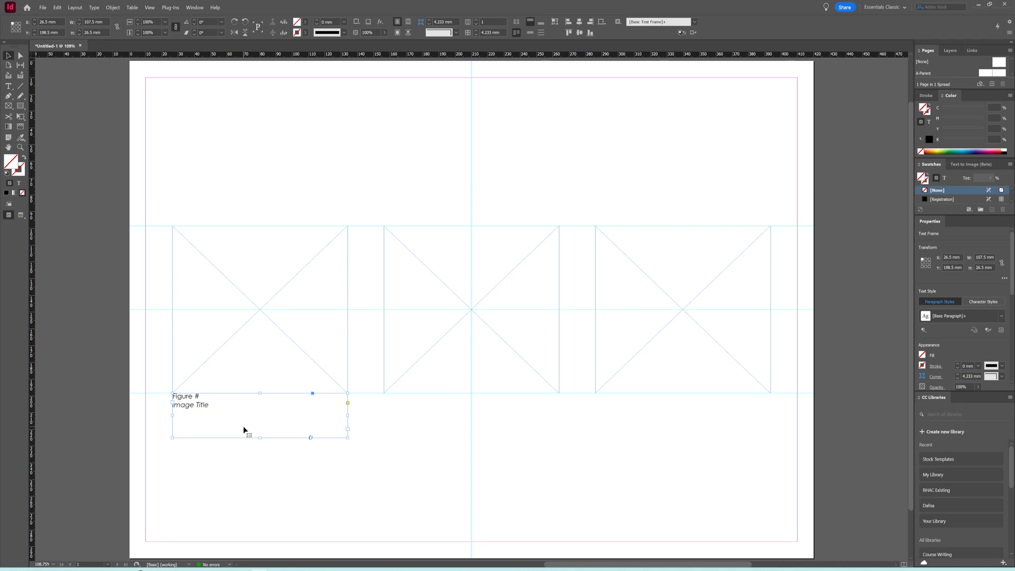
pyautogui.hotkey('ctrl', 'v')
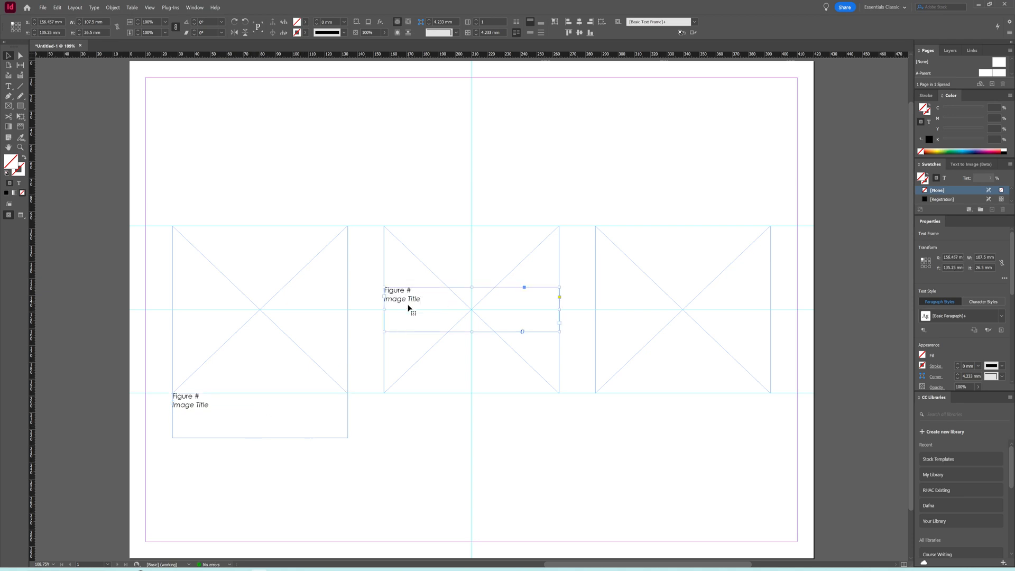
pyautogui.moveTo(409, 308); pyautogui.dragTo(411, 410)
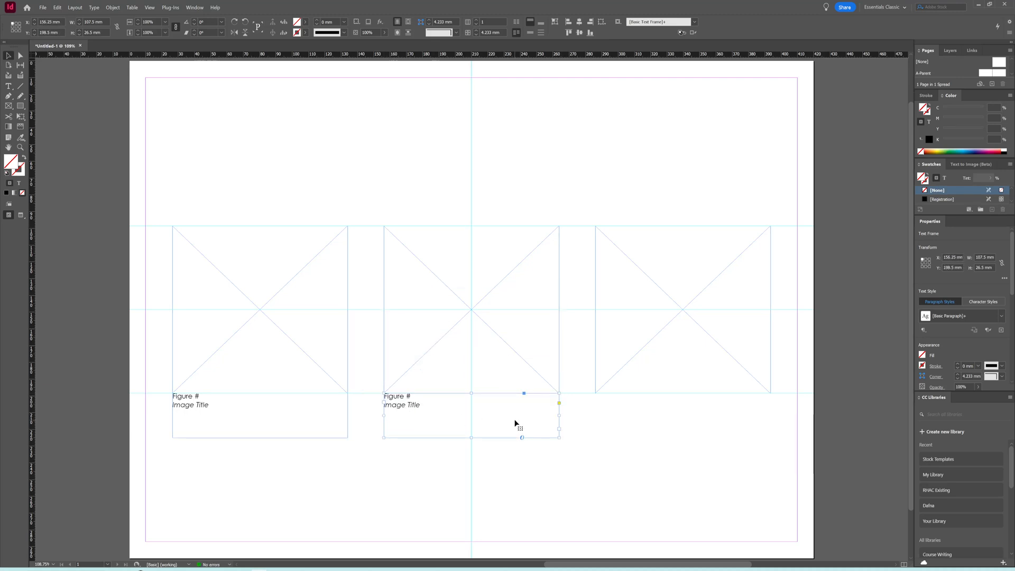
pyautogui.hotkey('ctrl', 'v')
pyautogui.moveTo(411, 296); pyautogui.dragTo(619, 405)
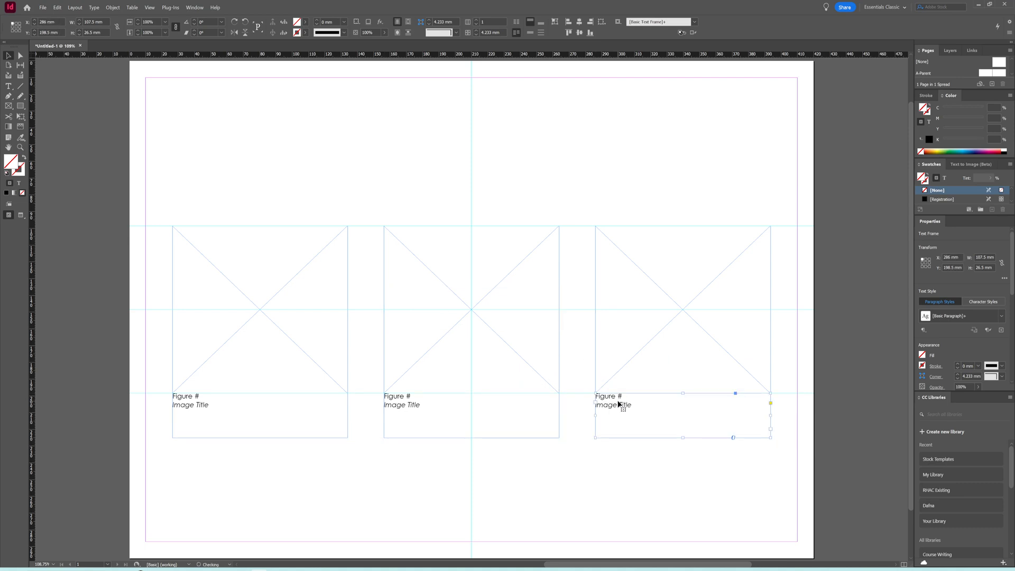
pyautogui.click(608, 492)
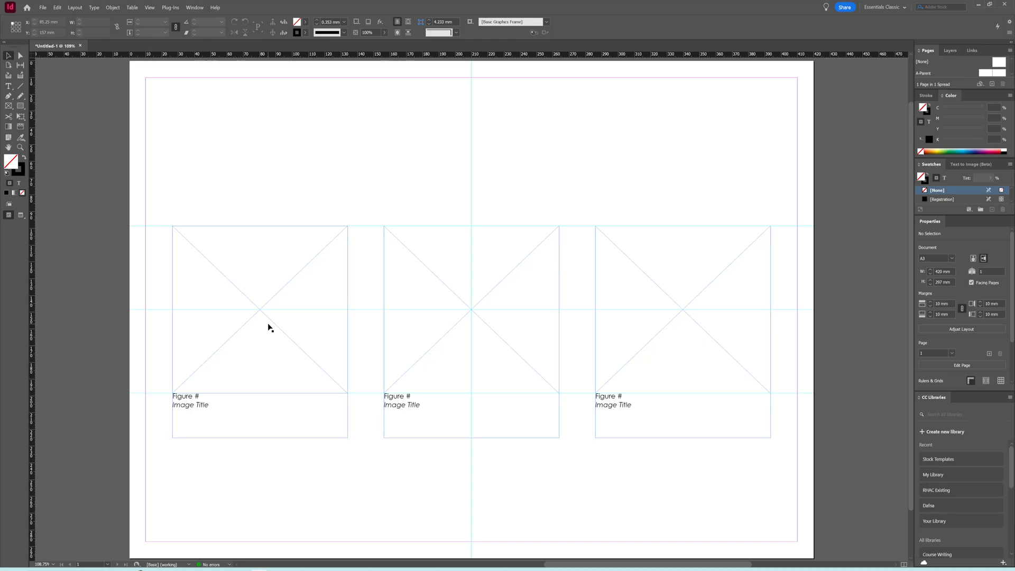
# - Check the Image Referencing folder on the desktop and place its Gable image into the left image frame
pyautogui.click(978, 4)
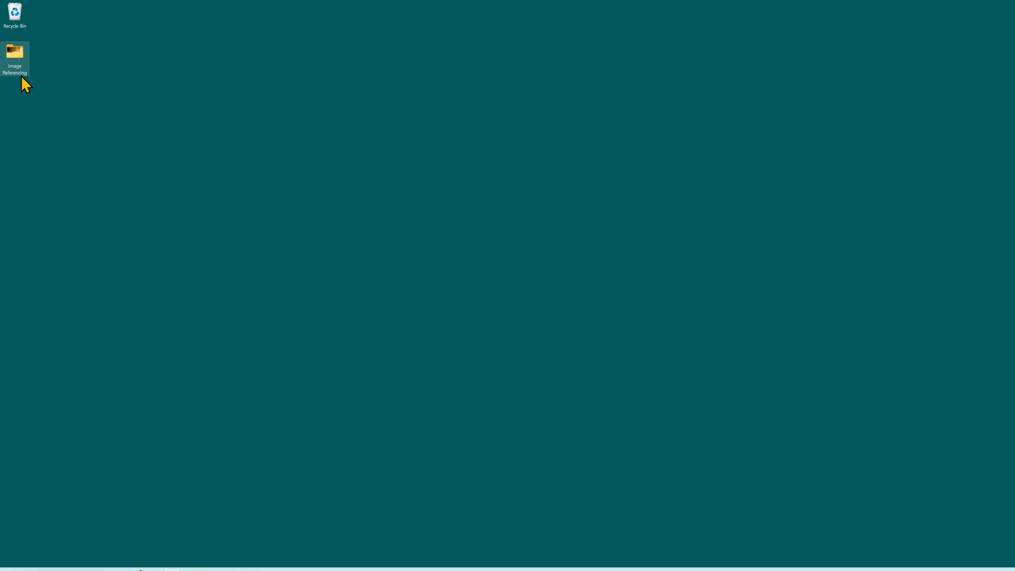
pyautogui.click(221, 566)
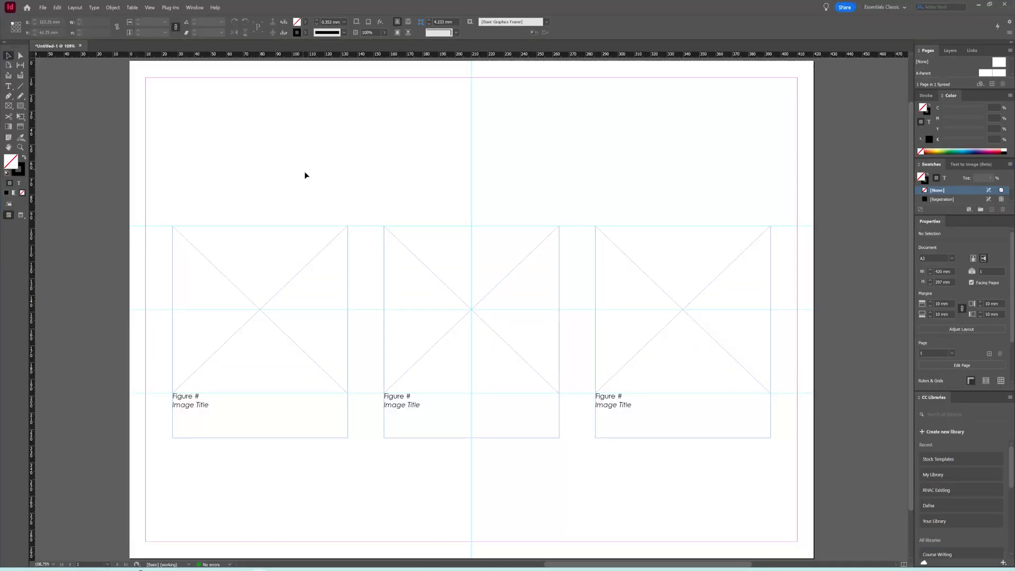
pyautogui.click(284, 289)
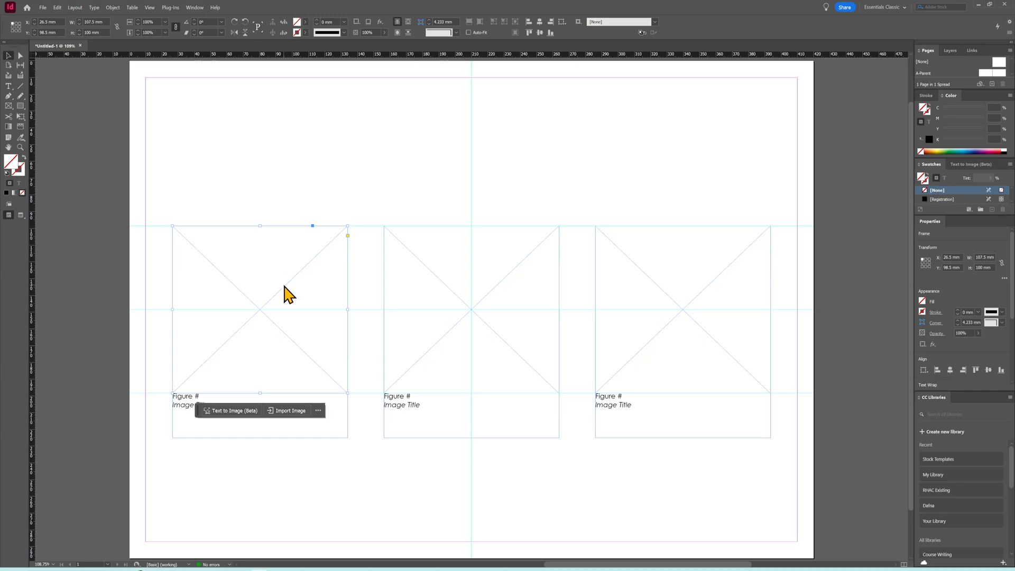
pyautogui.hotkey('ctrl', 'd')
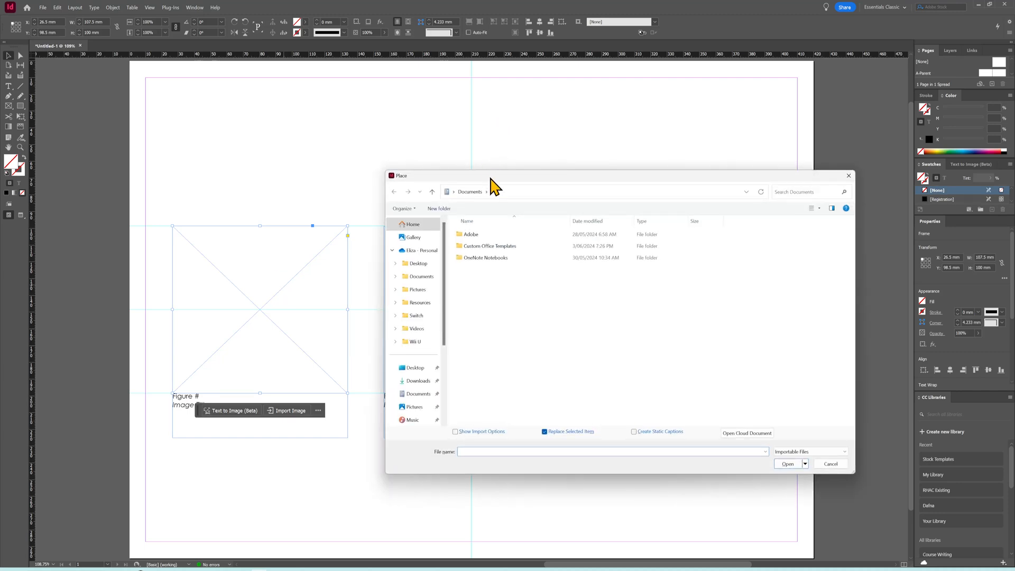
pyautogui.moveTo(489, 176); pyautogui.dragTo(328, 135)
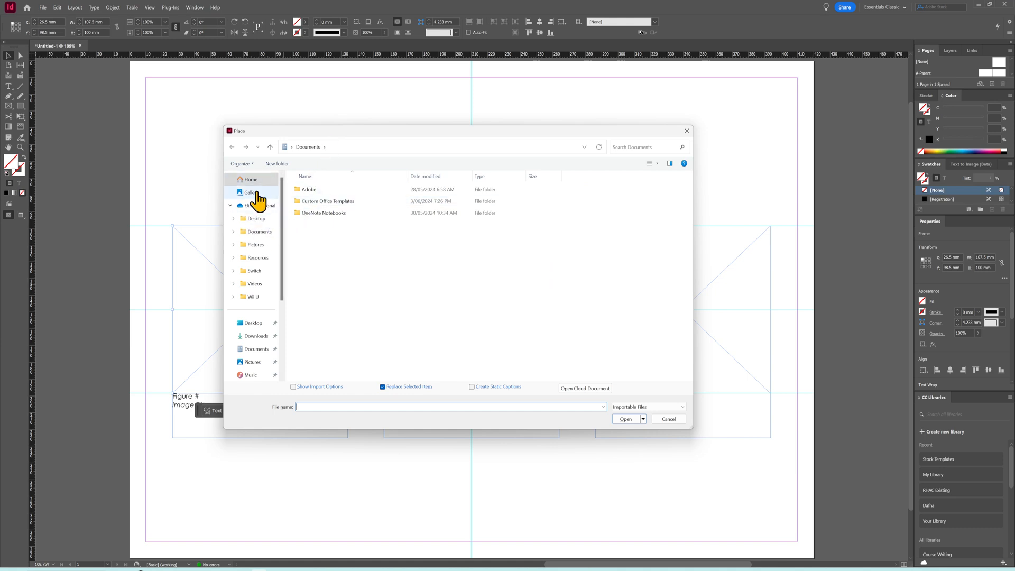
pyautogui.click(256, 325)
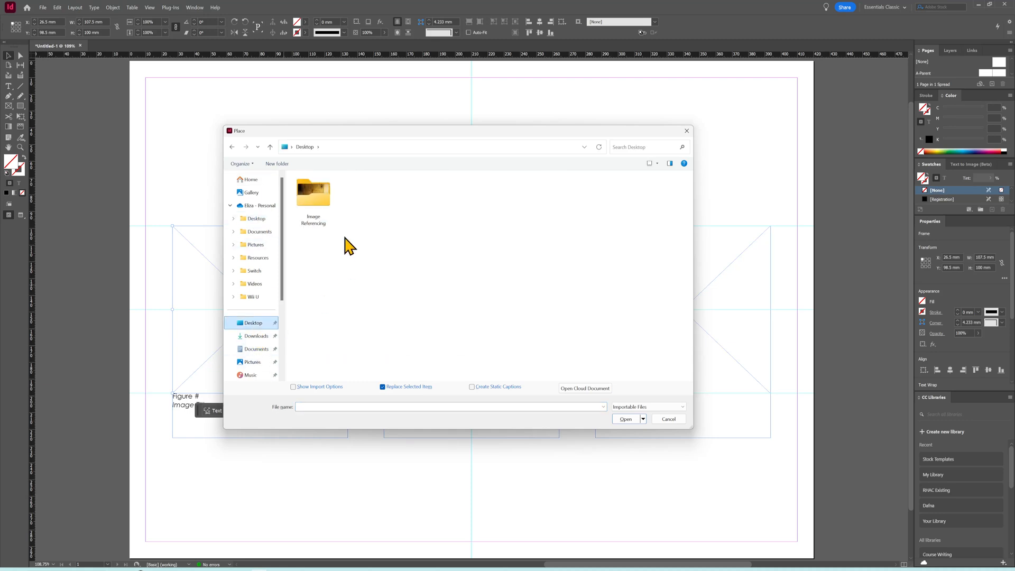
pyautogui.doubleClick(328, 208)
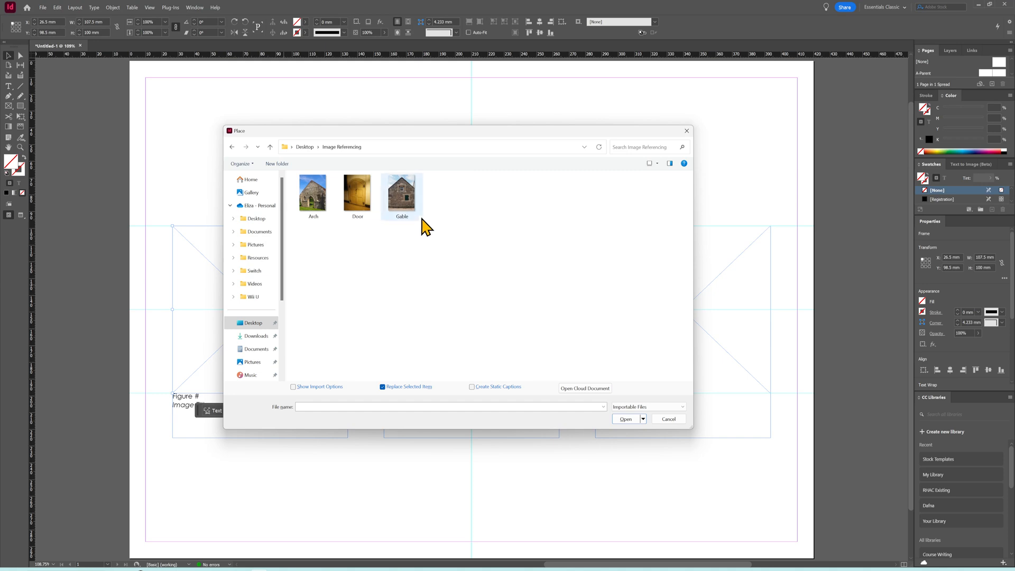
pyautogui.click(404, 206)
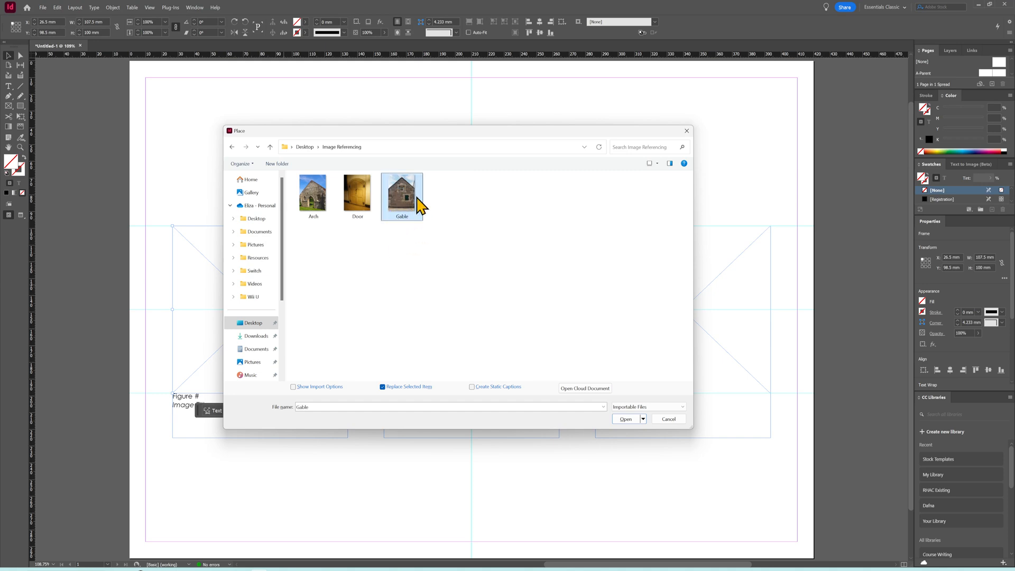
pyautogui.click(625, 421)
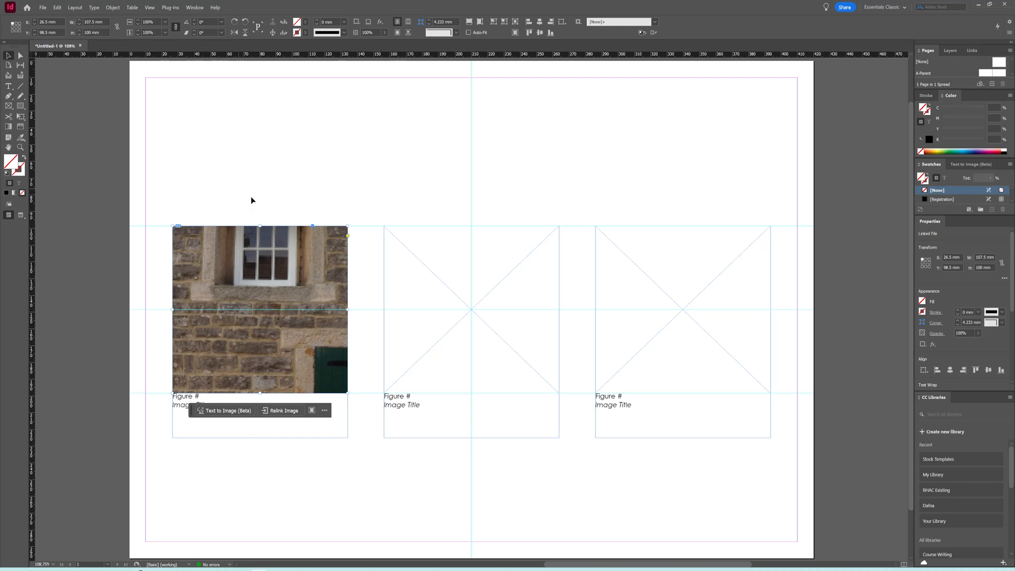
# - Fit the gable image with Fill Frame Proportionally and shift it down until its top edge meets the frame's top edge
pyautogui.rightClick(294, 289)
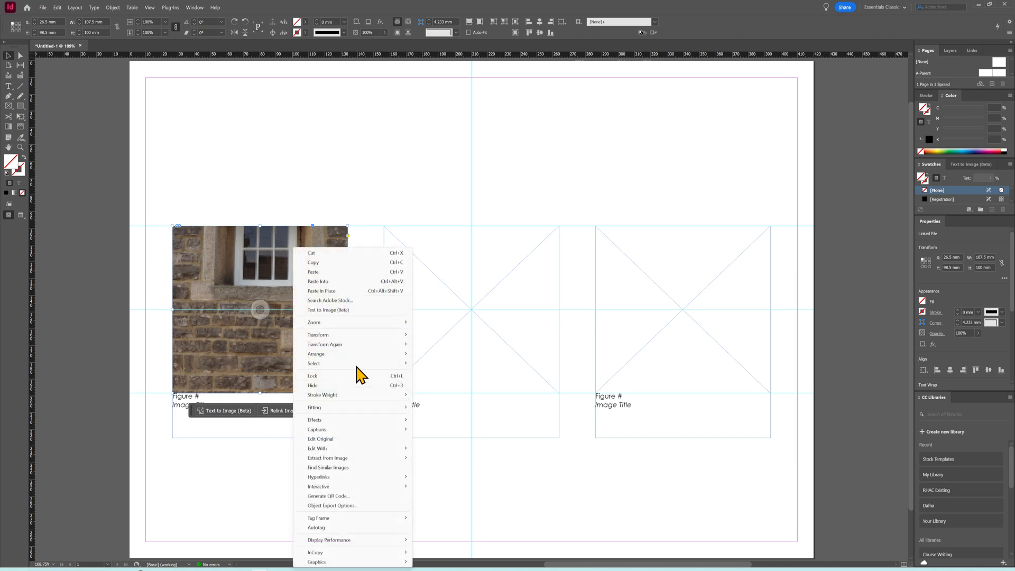
pyautogui.moveTo(369, 410)
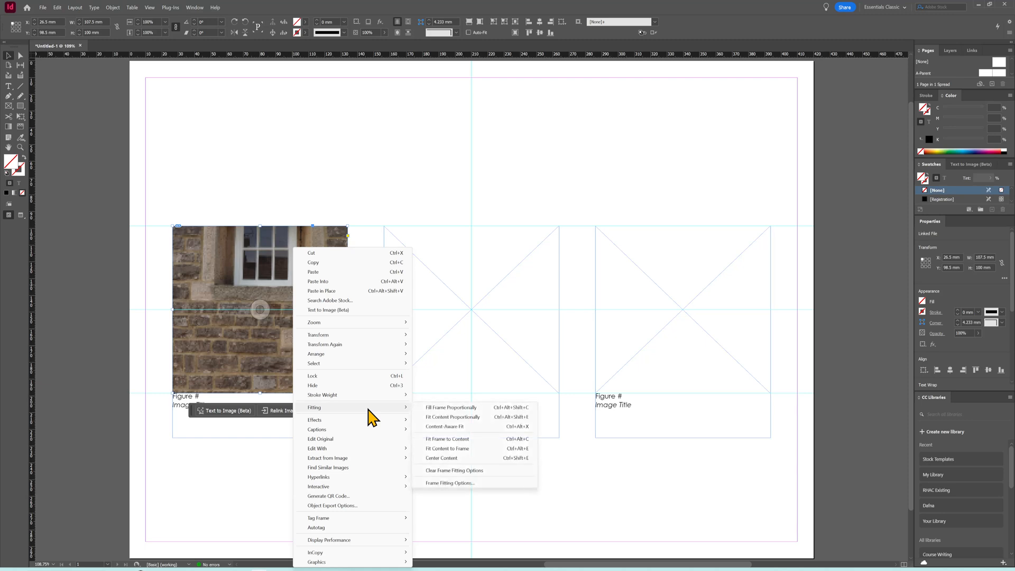
pyautogui.click(438, 409)
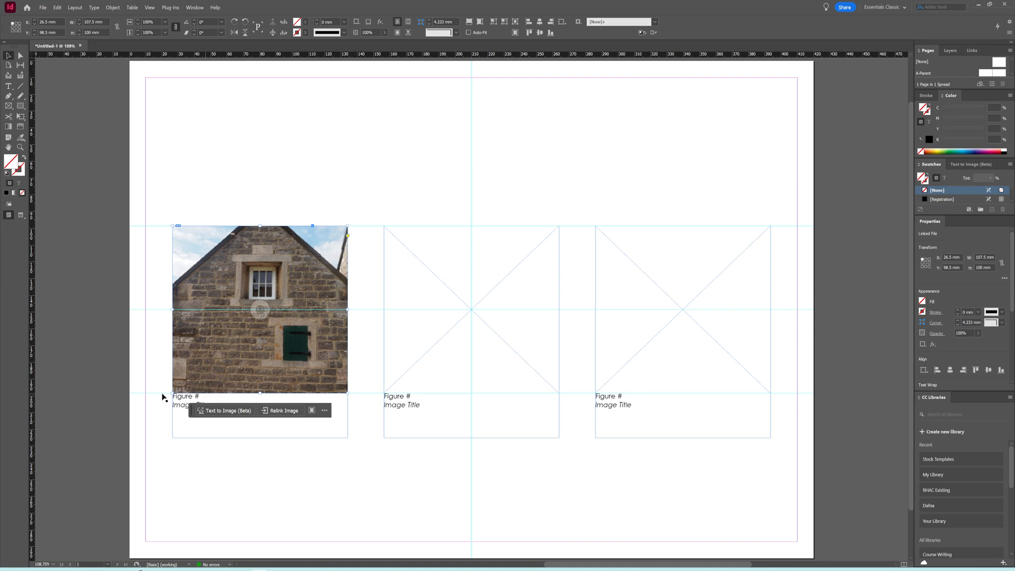
pyautogui.doubleClick(234, 271)
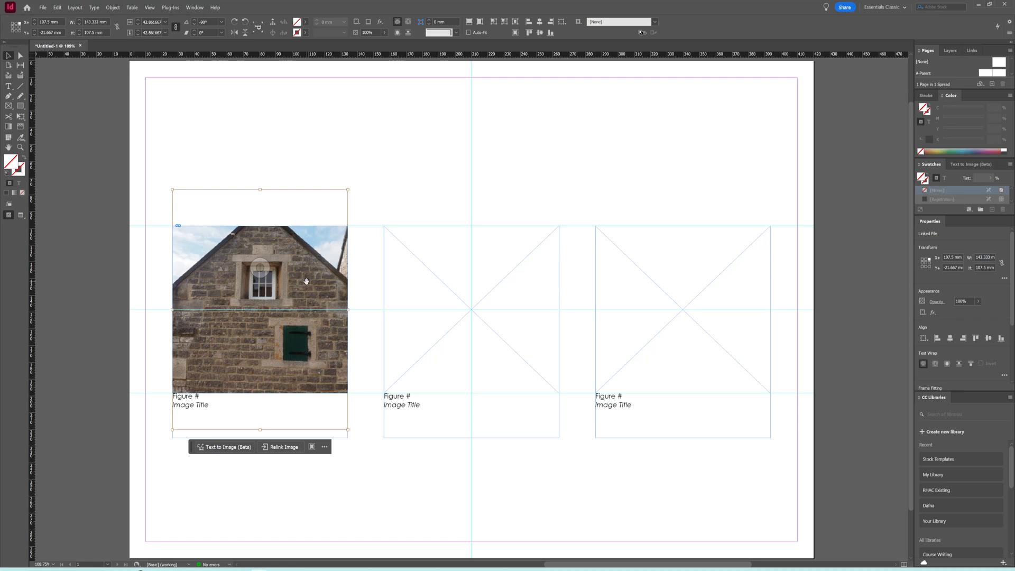
pyautogui.moveTo(307, 275); pyautogui.dragTo(307, 307)
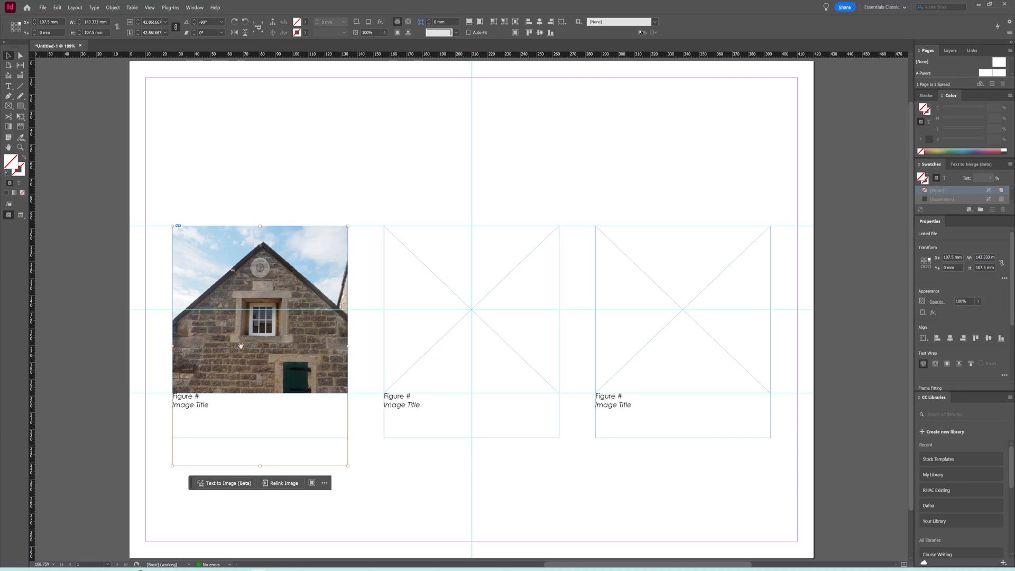
pyautogui.click(166, 194)
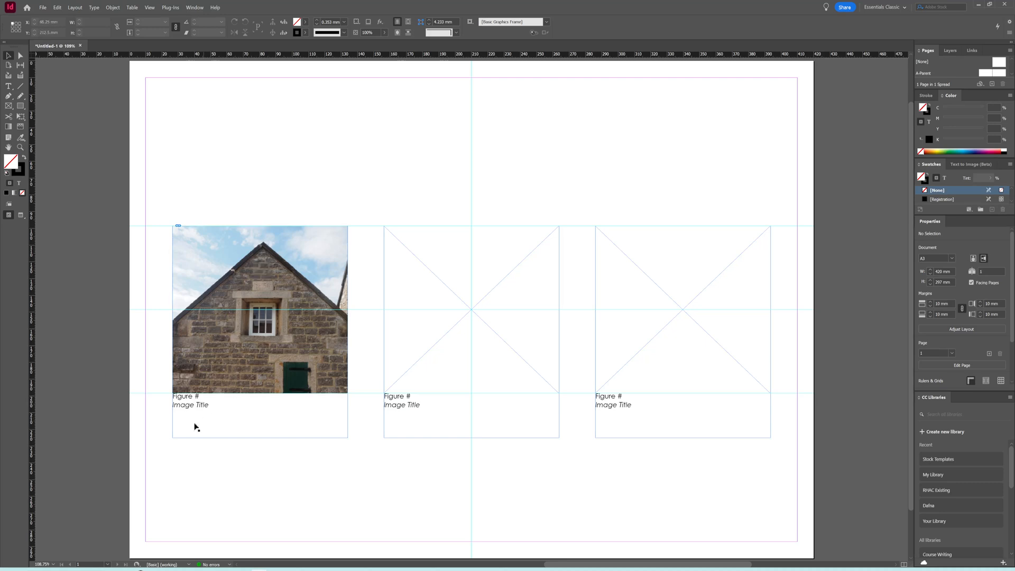
# - Change the left caption's number to "Figure 1" and its title to "Gable (2016)"
pyautogui.click(188, 398)
pyautogui.doubleClick(199, 396)
pyautogui.press('BackSpace')
pyautogui.write('1')
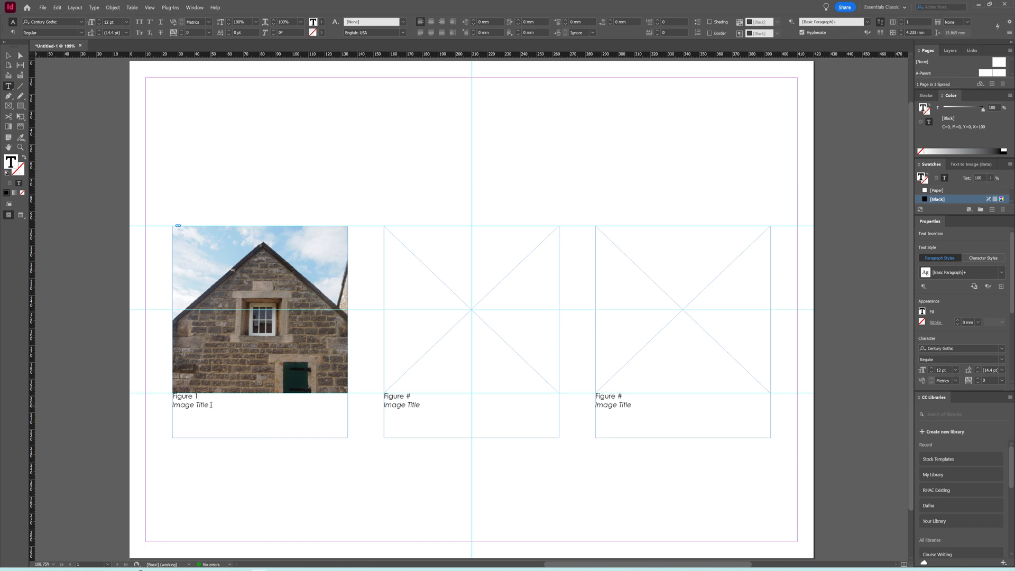
pyautogui.moveTo(212, 406); pyautogui.dragTo(167, 404)
pyautogui.write('Gable (2016)')
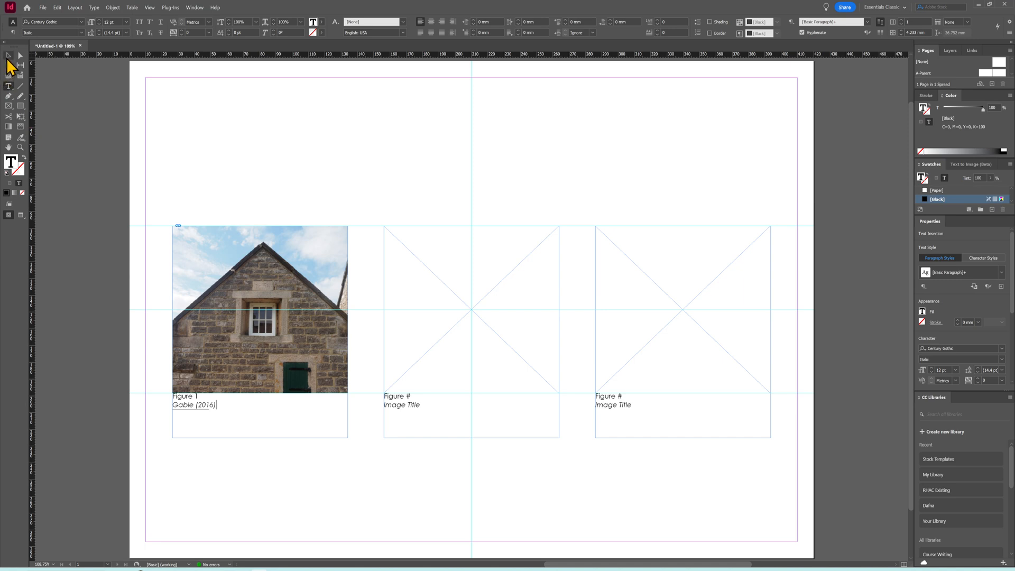
pyautogui.click(8, 55)
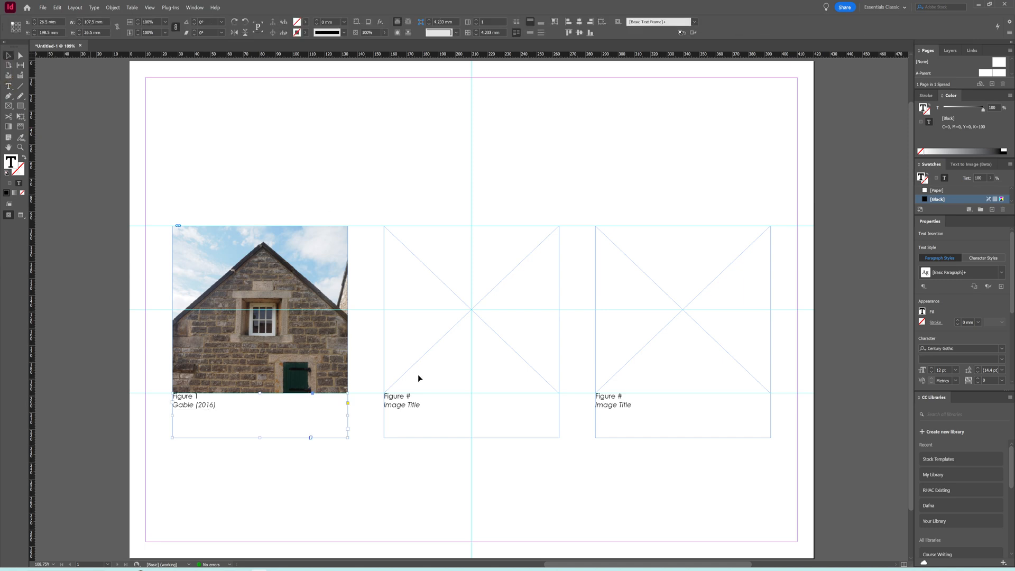
# - Place the Door image from the Image Referencing folder into the centre image frame
pyautogui.click(495, 287)
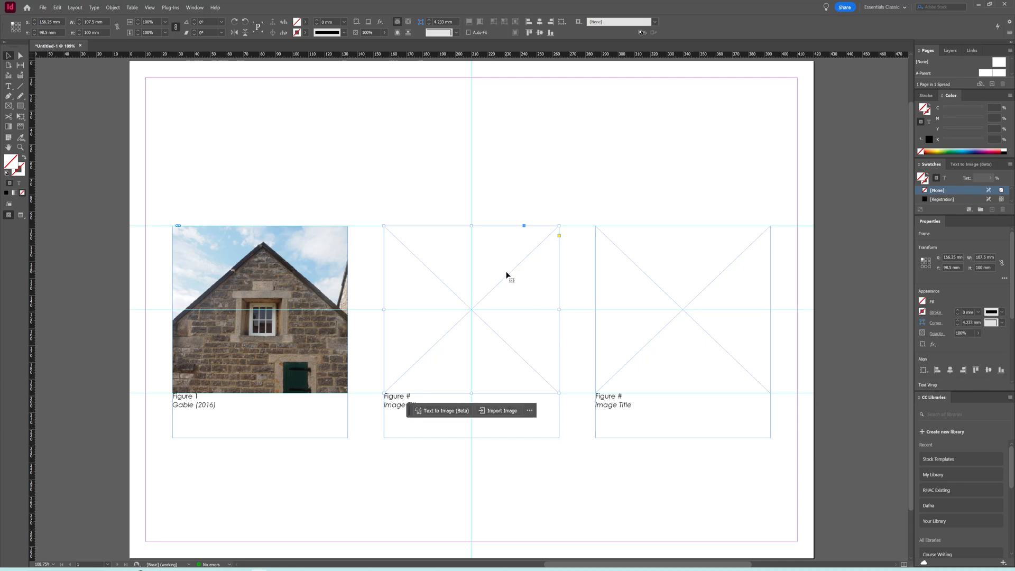
pyautogui.hotkey('ctrl', 'd')
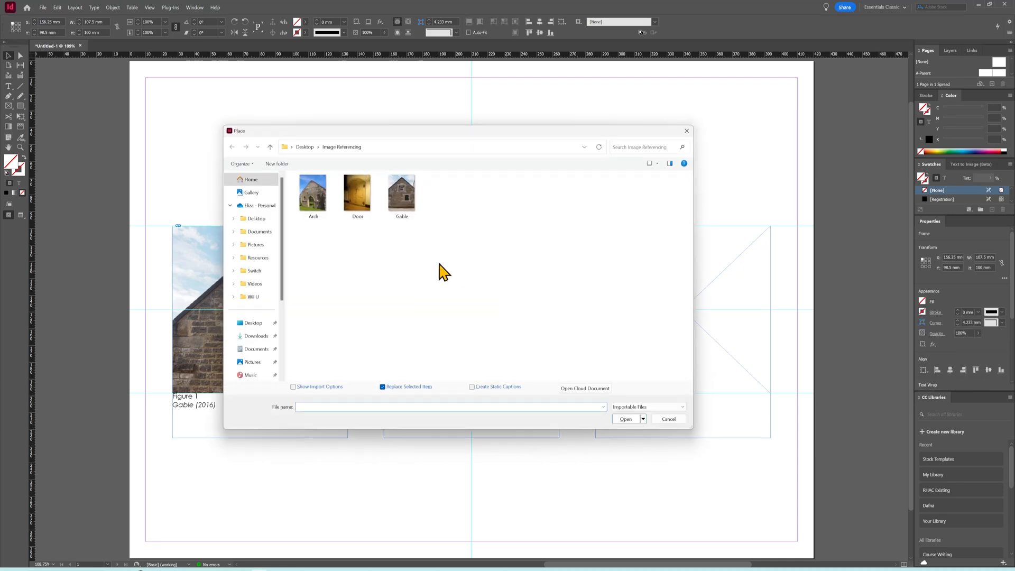
pyautogui.click(358, 198)
pyautogui.click(633, 421)
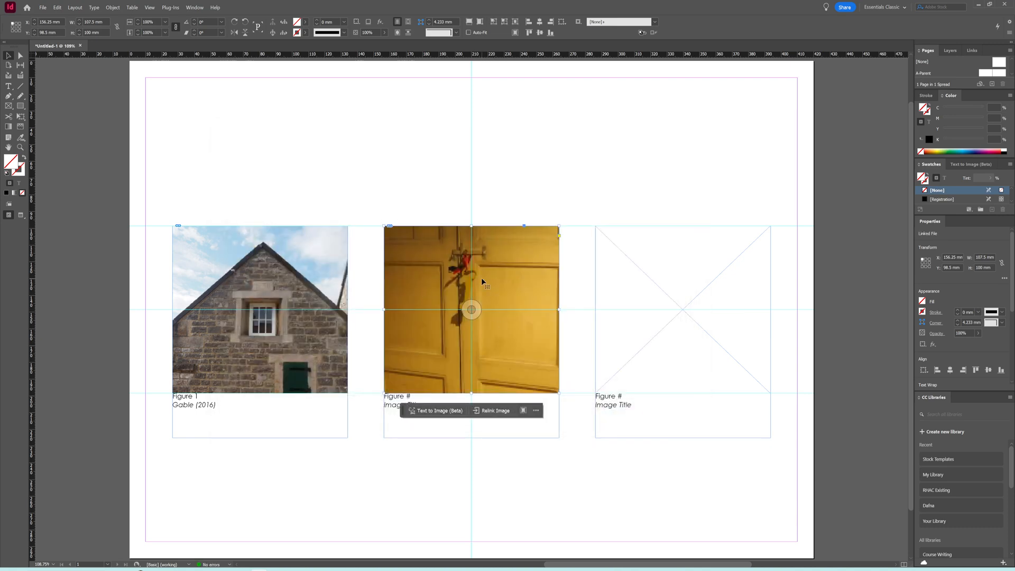
# - Try fitting the door image with Fill Frame Proportionally
pyautogui.rightClick(482, 248)
pyautogui.moveTo(572, 408)
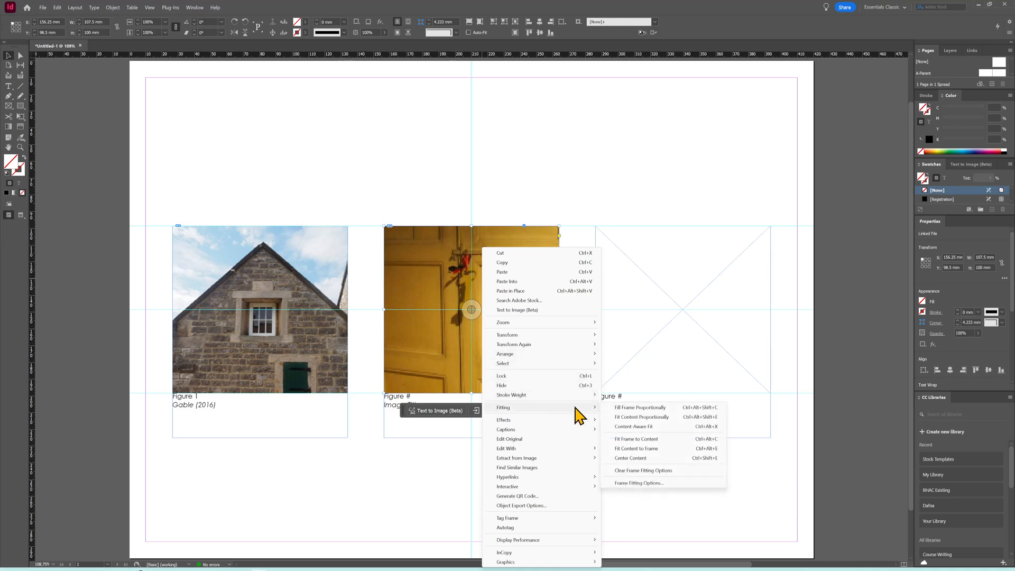
pyautogui.click(633, 408)
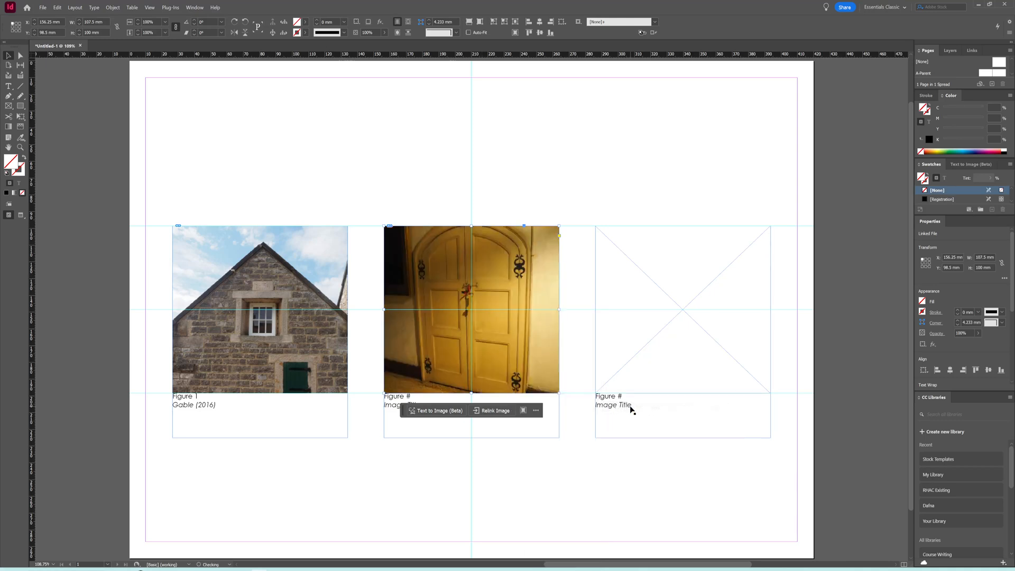
# - Fit the whole door image inside the centre frame with Fit Content Proportionally, and deselect it
pyautogui.rightClick(501, 275)
pyautogui.moveTo(608, 411)
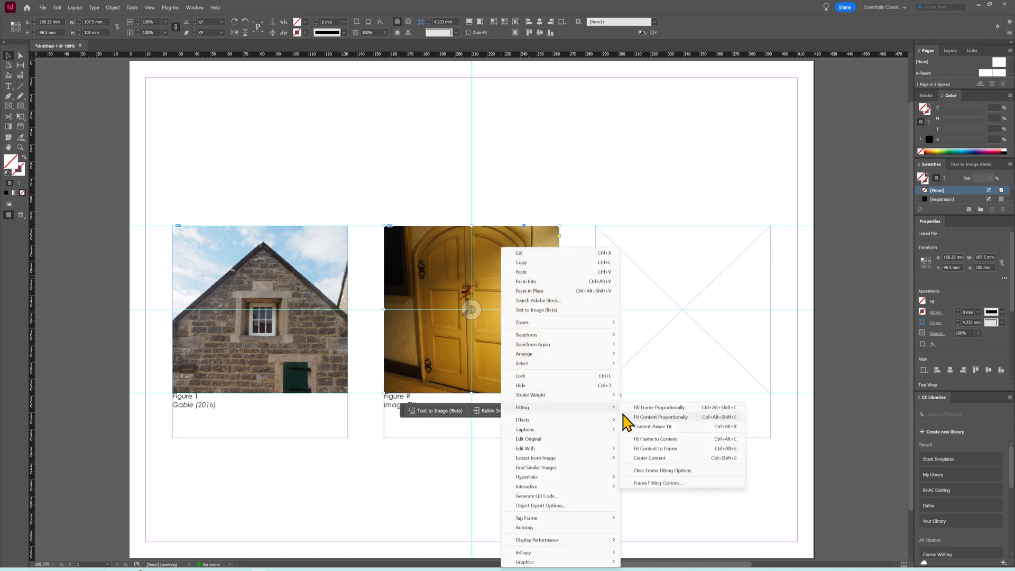
pyautogui.click(631, 418)
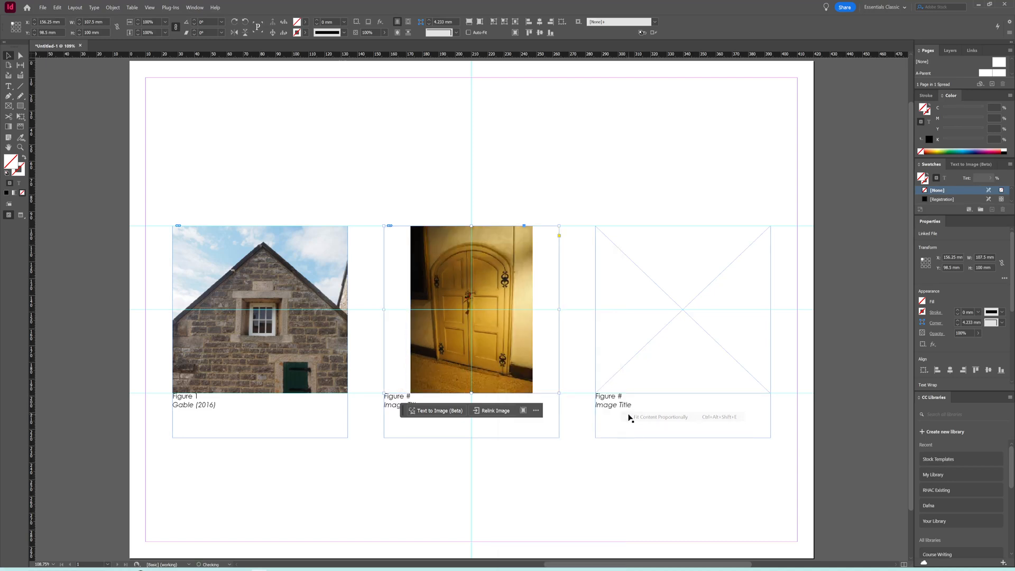
pyautogui.click(468, 387)
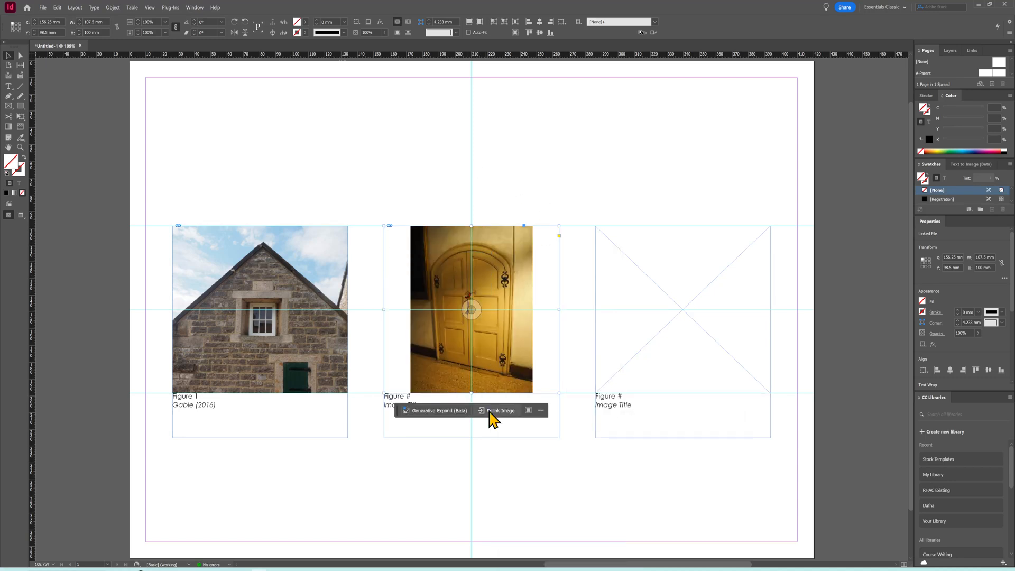
pyautogui.click(532, 437)
pyautogui.click(578, 397)
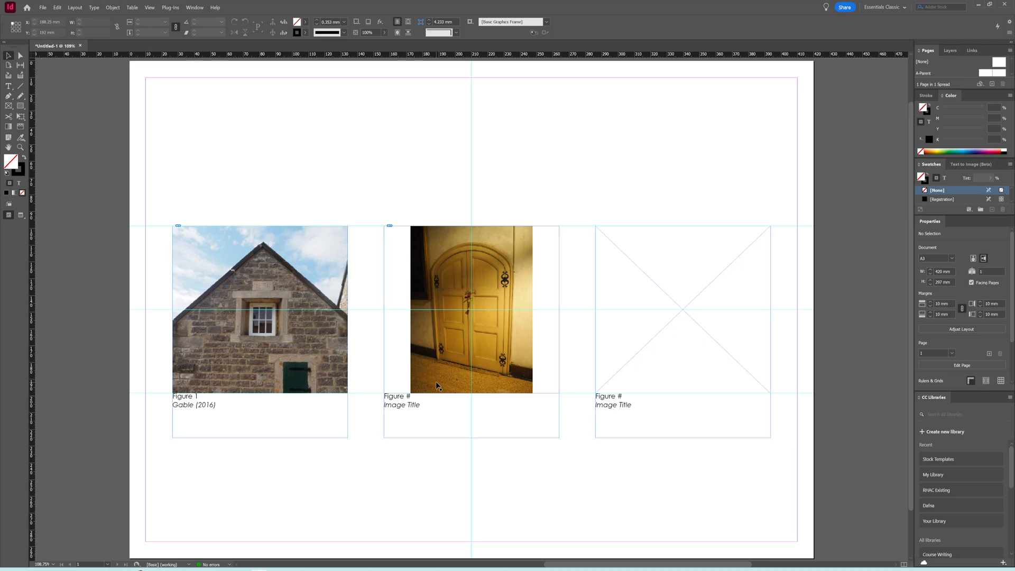
# - Change the centre caption's number to "Figure 2" and its title to "Door (2016)"
pyautogui.doubleClick(398, 401)
pyautogui.doubleClick(408, 396)
pyautogui.write('2')
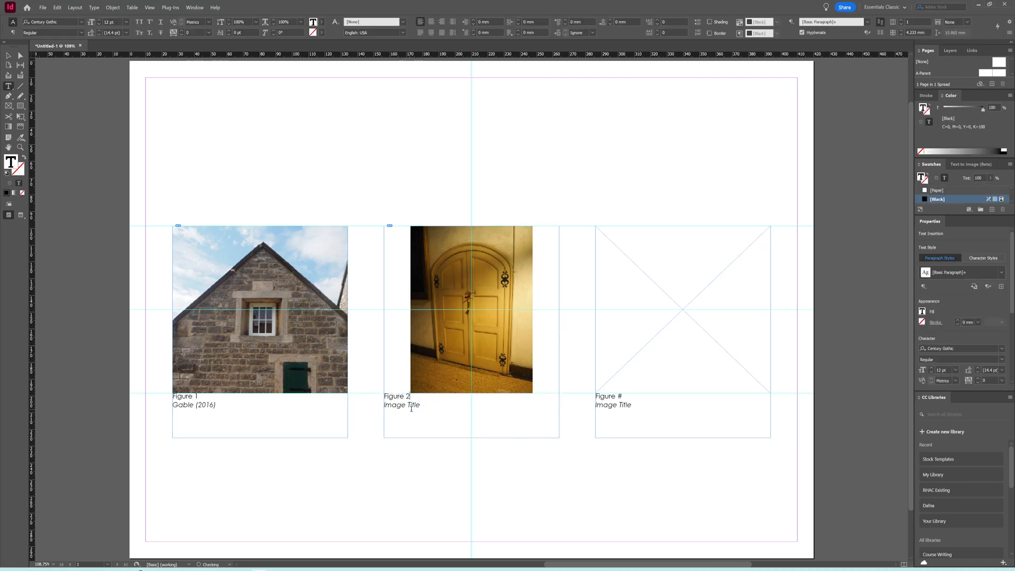
pyautogui.tripleClick(426, 405)
pyautogui.write('Door (2016)')
pyautogui.click(8, 55)
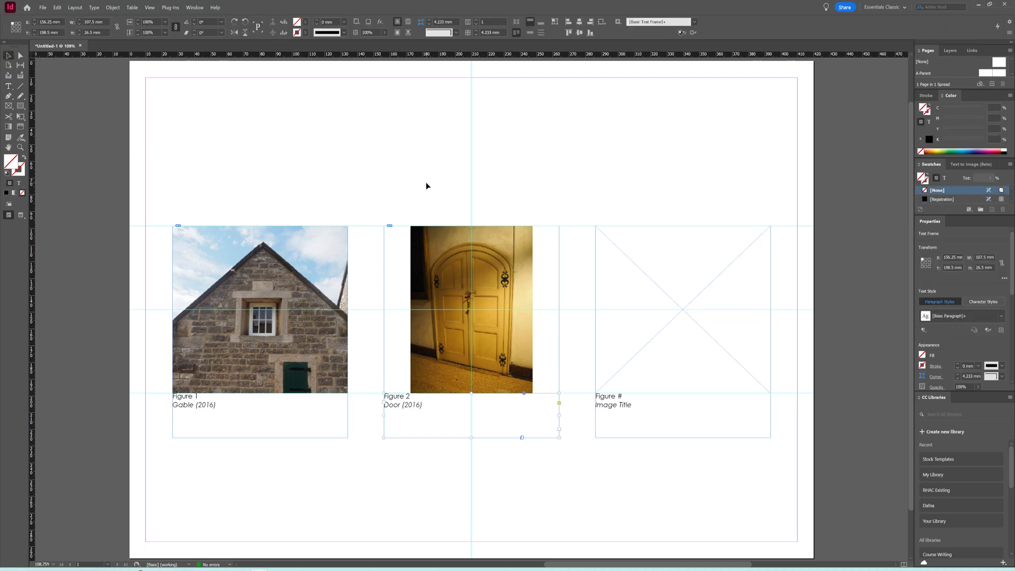
# - Place the Arch image into the right image frame and fit it with Fit Content Proportionally
pyautogui.click(632, 279)
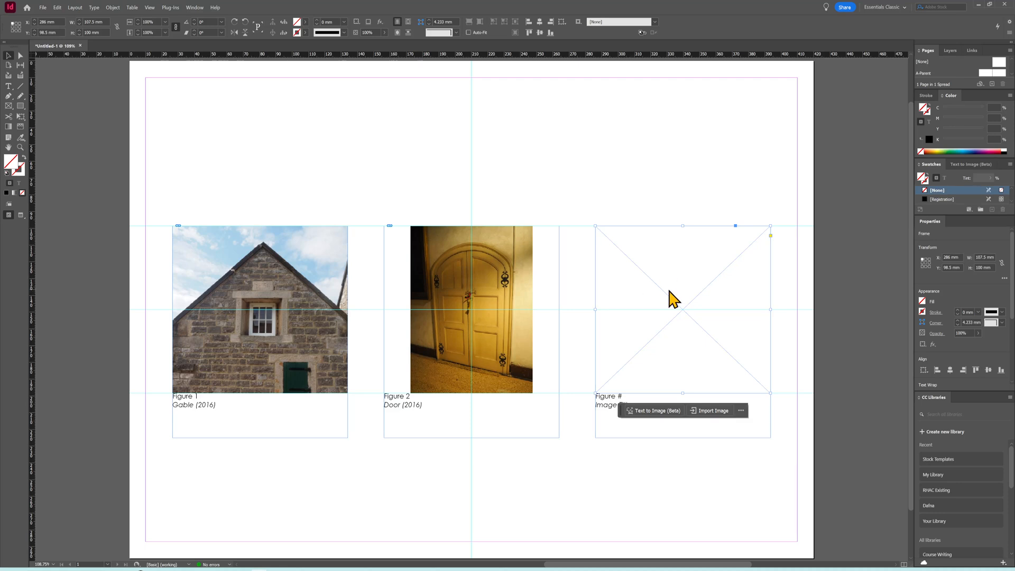
pyautogui.hotkey('ctrl', 'd')
pyautogui.click(328, 213)
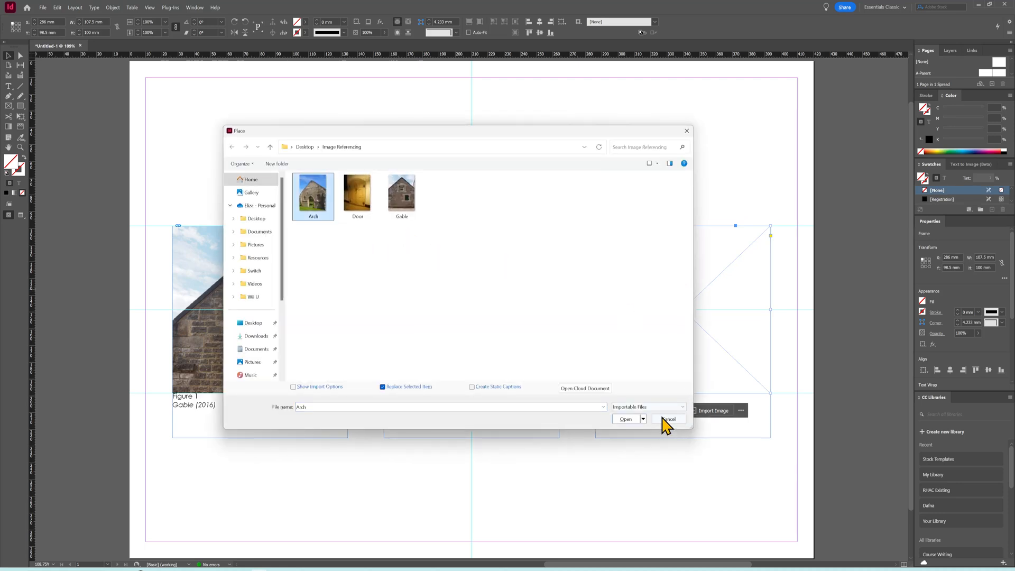
pyautogui.click(626, 421)
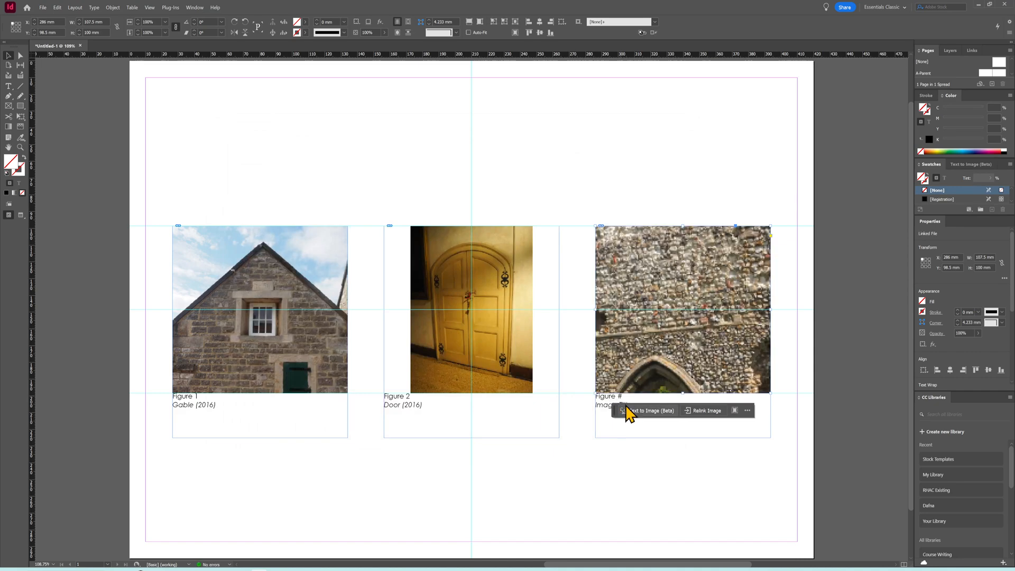
pyautogui.rightClick(646, 277)
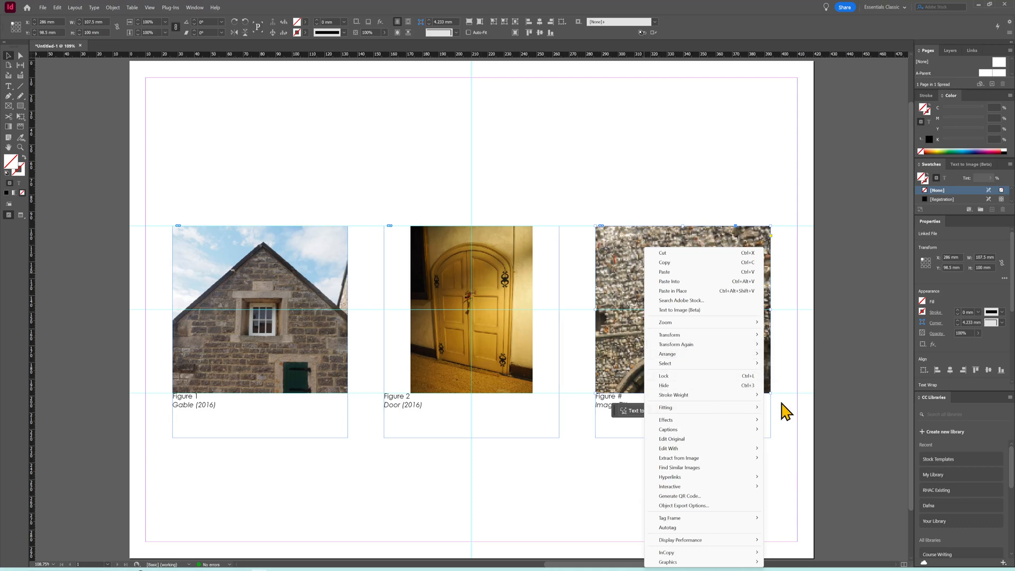
pyautogui.moveTo(755, 411)
pyautogui.click(804, 417)
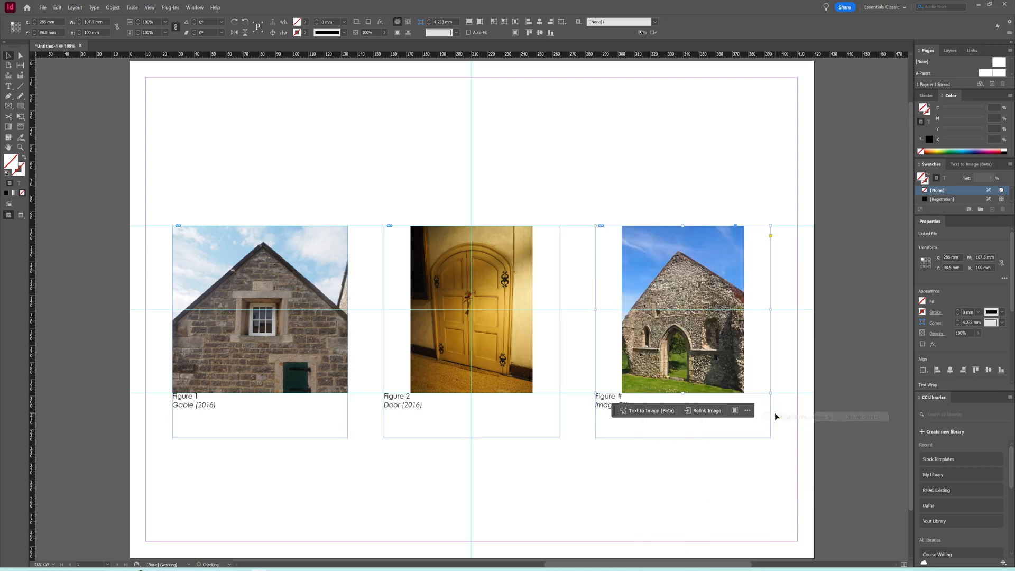
# - Change the right caption's number to "Figure 3" and its title to "Arch (2016)"
pyautogui.click(602, 400)
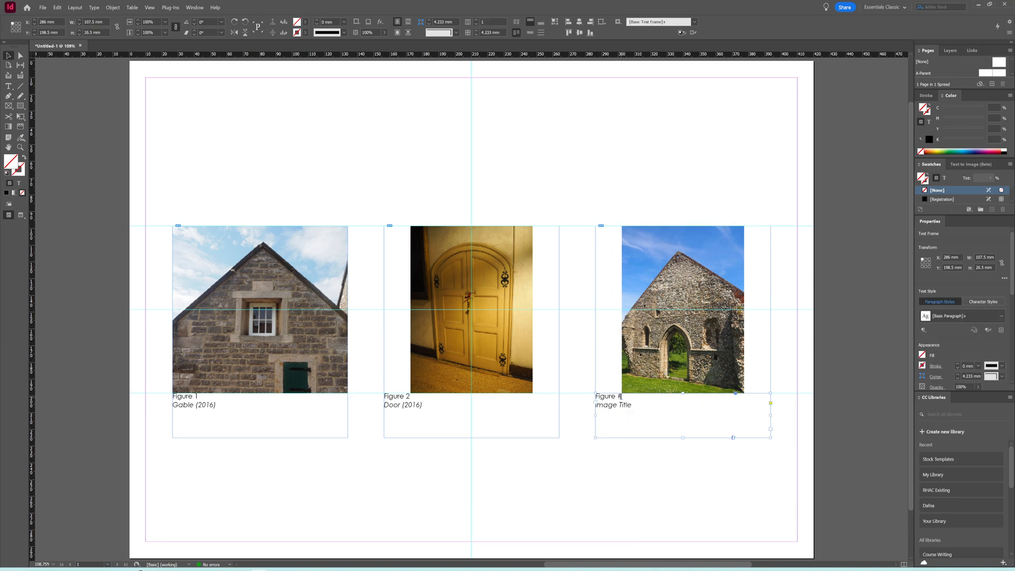
pyautogui.doubleClick(621, 396)
pyautogui.press('BackSpace')
pyautogui.write('3')
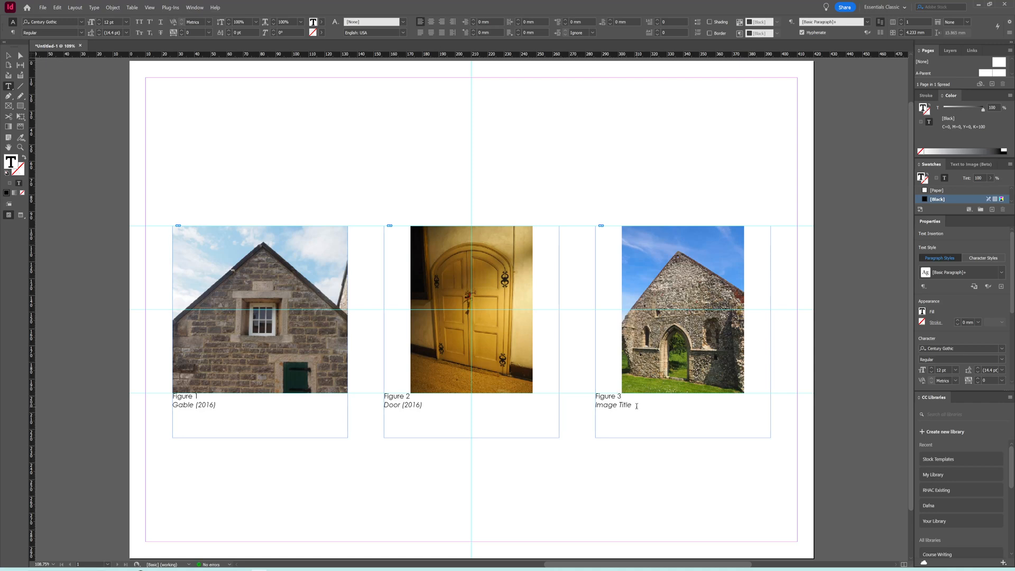
pyautogui.tripleClick(637, 406)
pyautogui.write('Arch (2016')
pyautogui.click(9, 55)
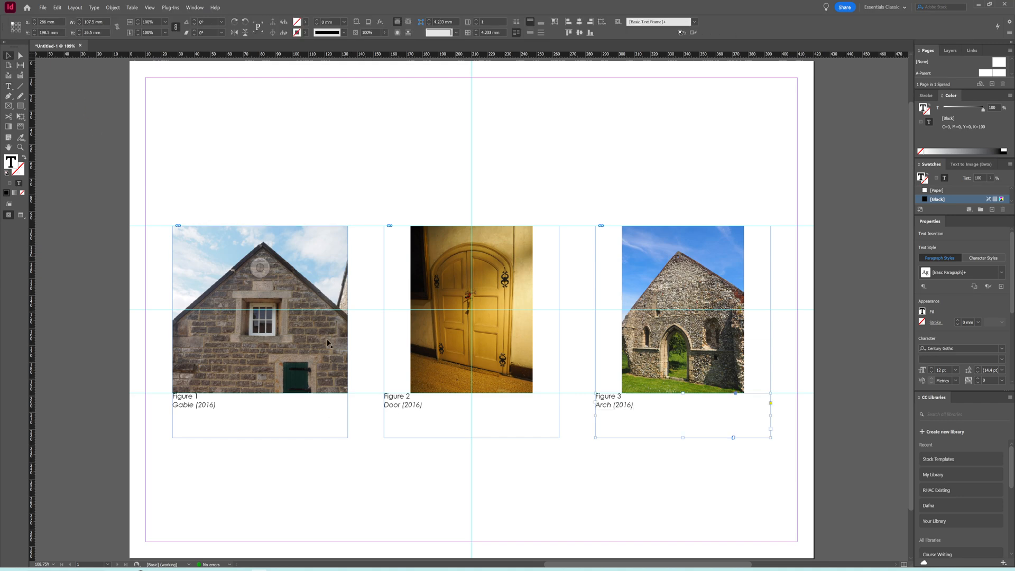
# - Refit the gable image with Fit Content Proportionally and preview the page briefly without guides and frame edges
pyautogui.click(299, 275)
pyautogui.rightClick(300, 274)
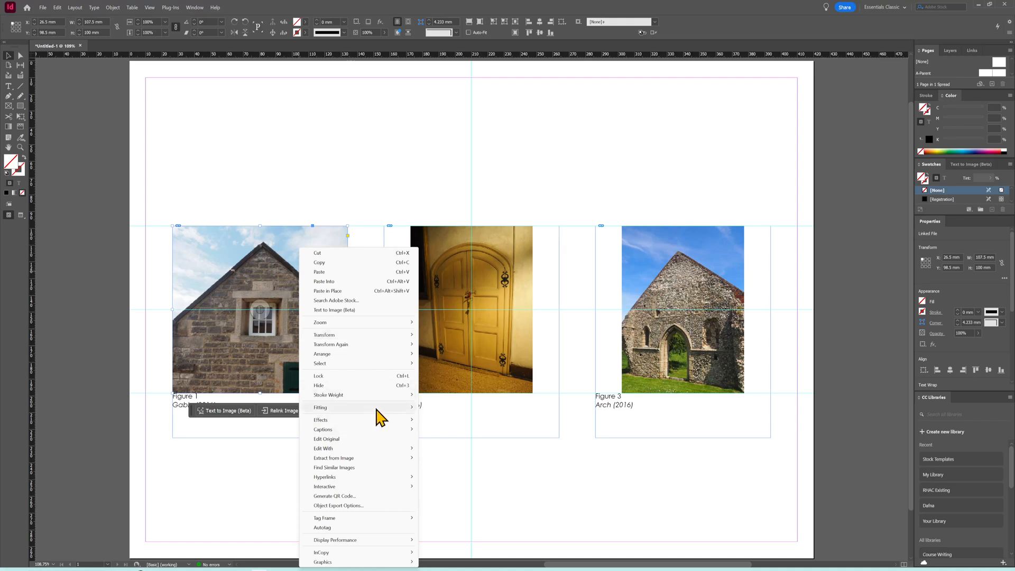
pyautogui.moveTo(379, 408)
pyautogui.click(447, 418)
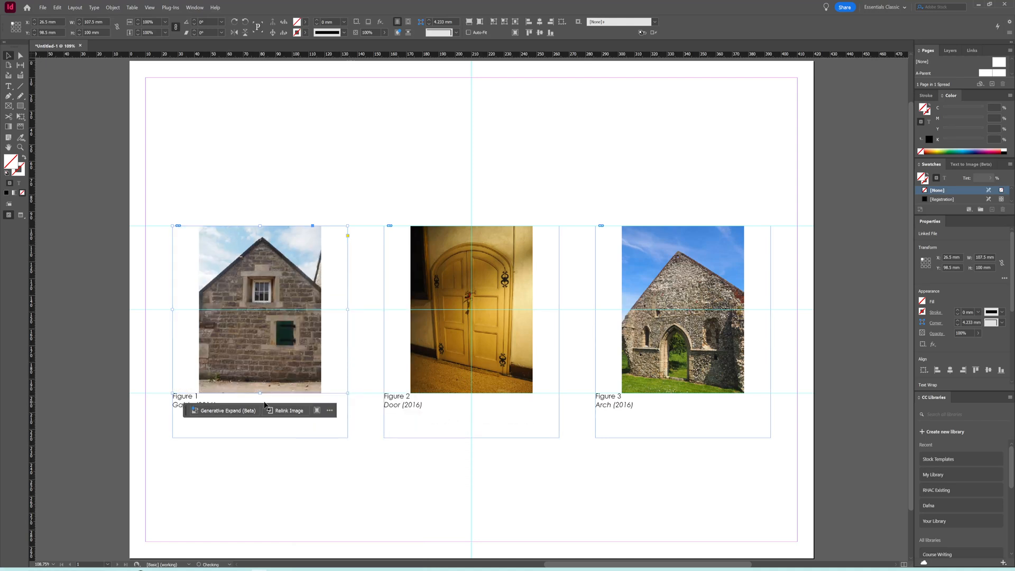
pyautogui.click(393, 493)
pyautogui.press('w')
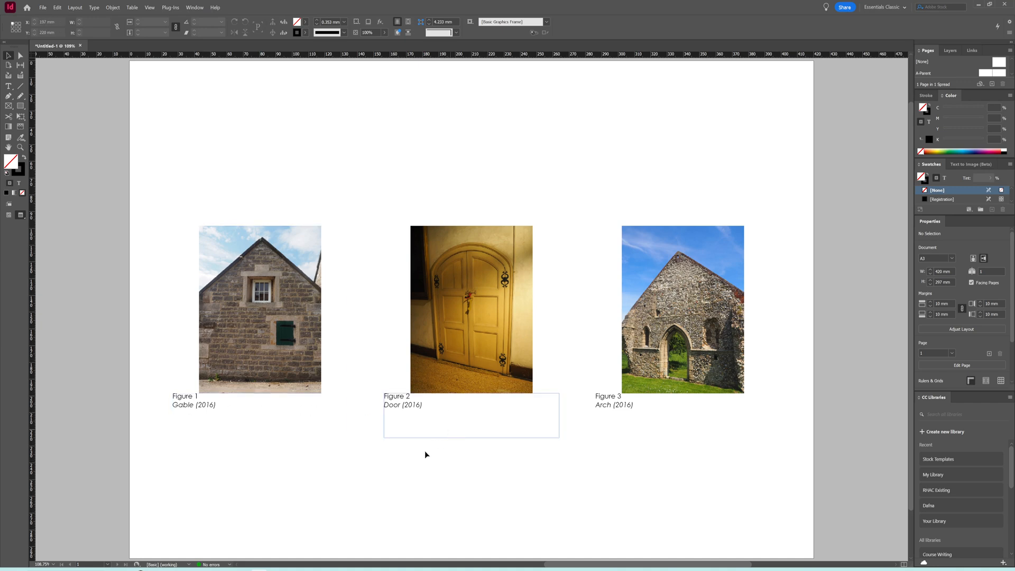
pyautogui.press('w')
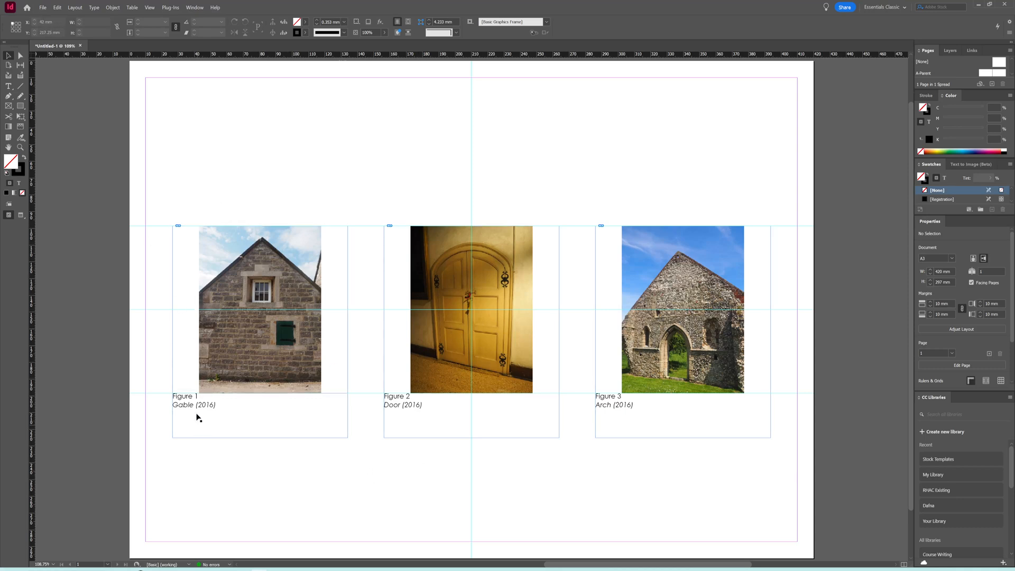
# - Fit the gable image frame and its caption frame to their contents, and move the caption beneath the image, aligned to its left edge
pyautogui.click(290, 348)
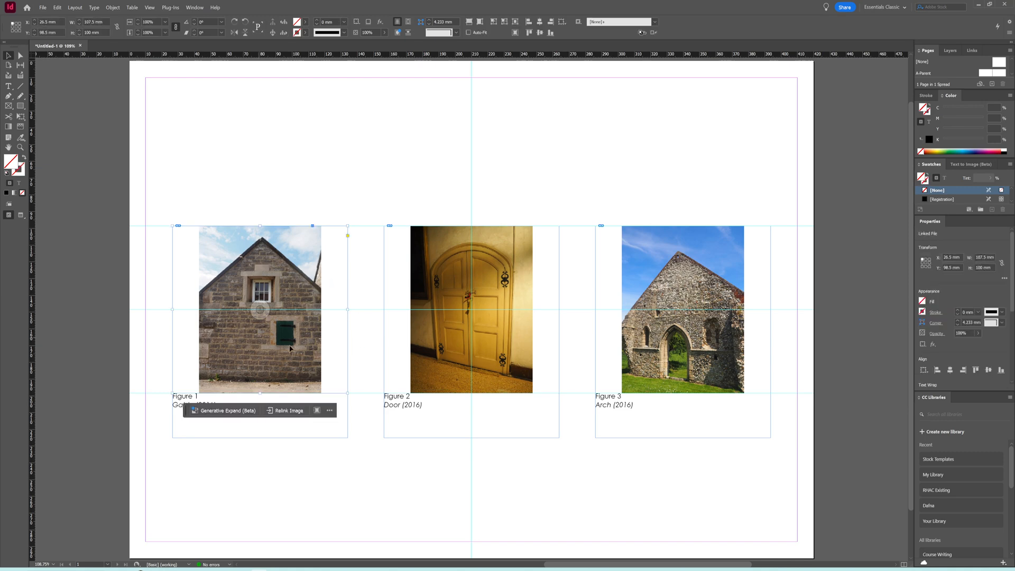
pyautogui.doubleClick(348, 309)
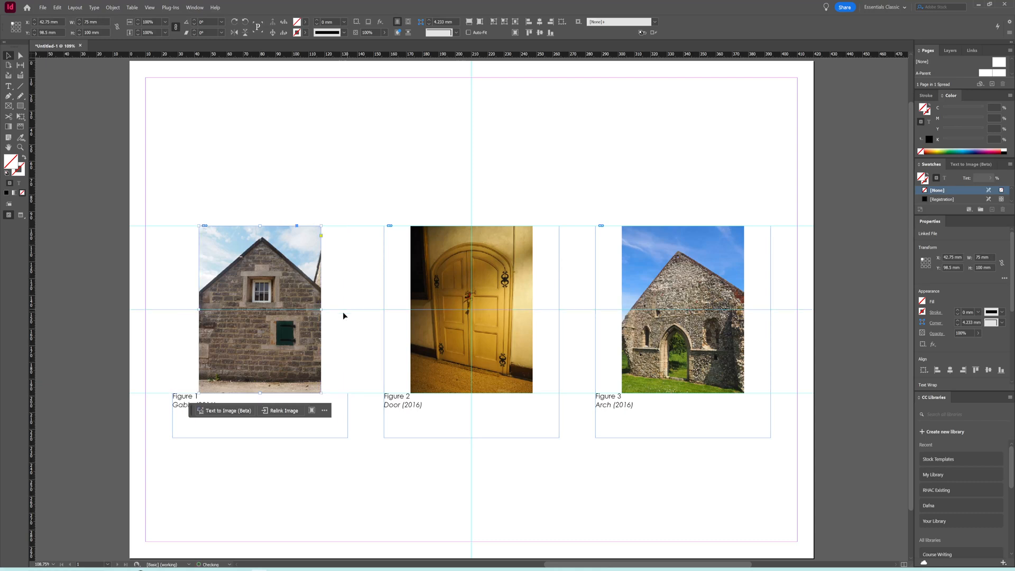
pyautogui.click(346, 437)
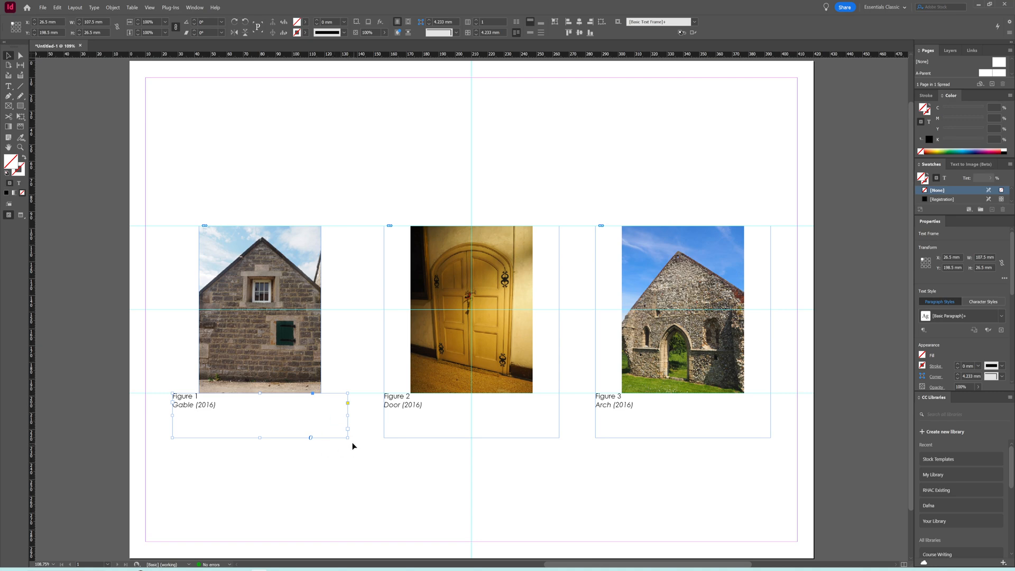
pyautogui.doubleClick(348, 437)
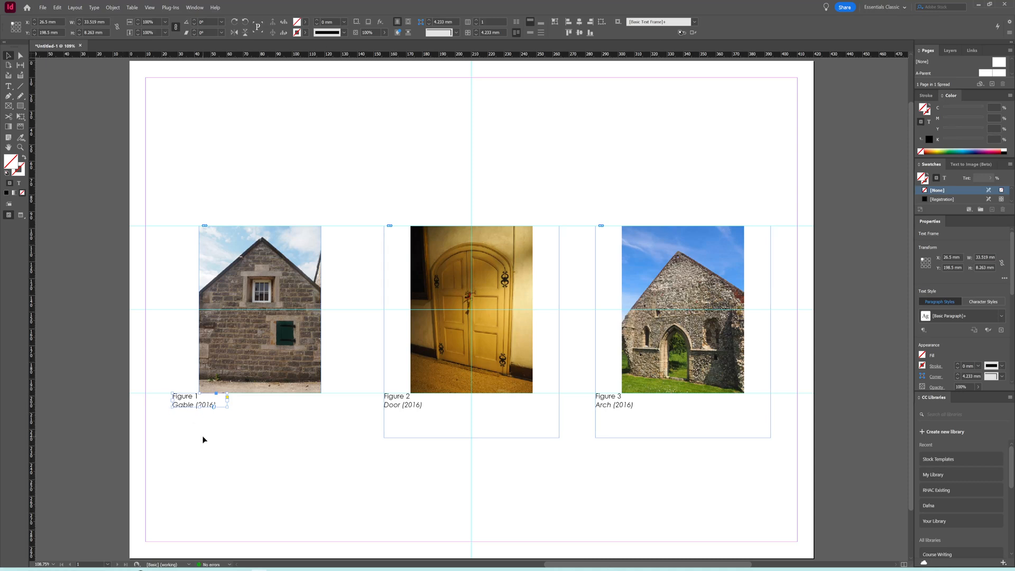
pyautogui.moveTo(178, 403); pyautogui.dragTo(208, 413)
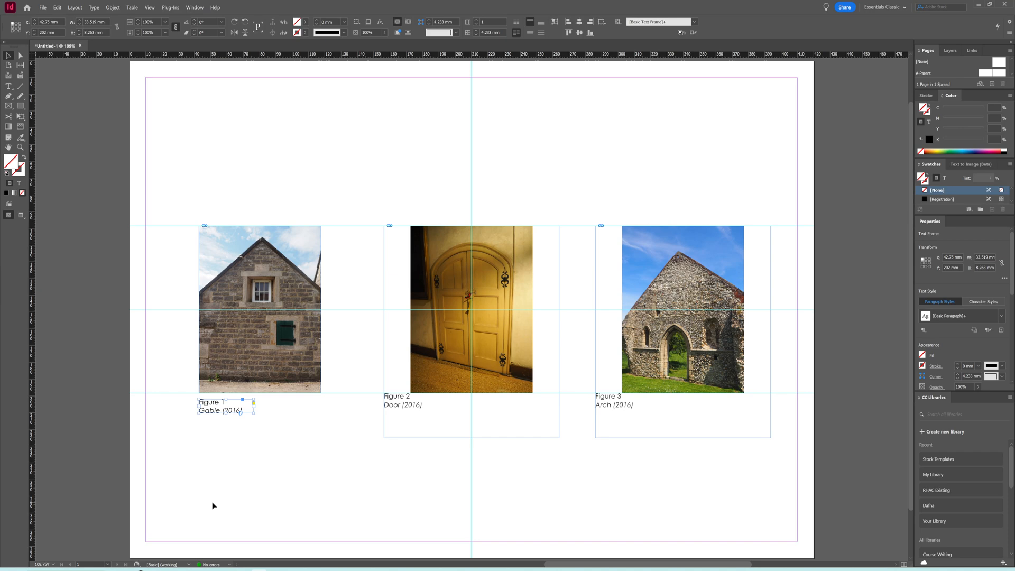
# - Add a horizontal guide at Y 200 mm and move the Figure 1 caption up so its top edge meets the guide
pyautogui.click(180, 394)
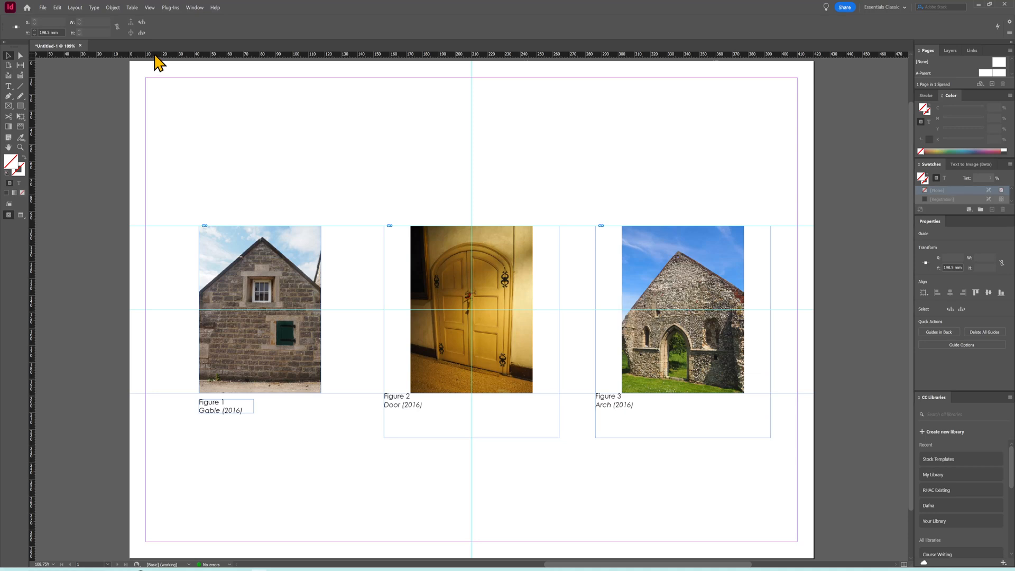
pyautogui.moveTo(156, 56); pyautogui.dragTo(151, 401)
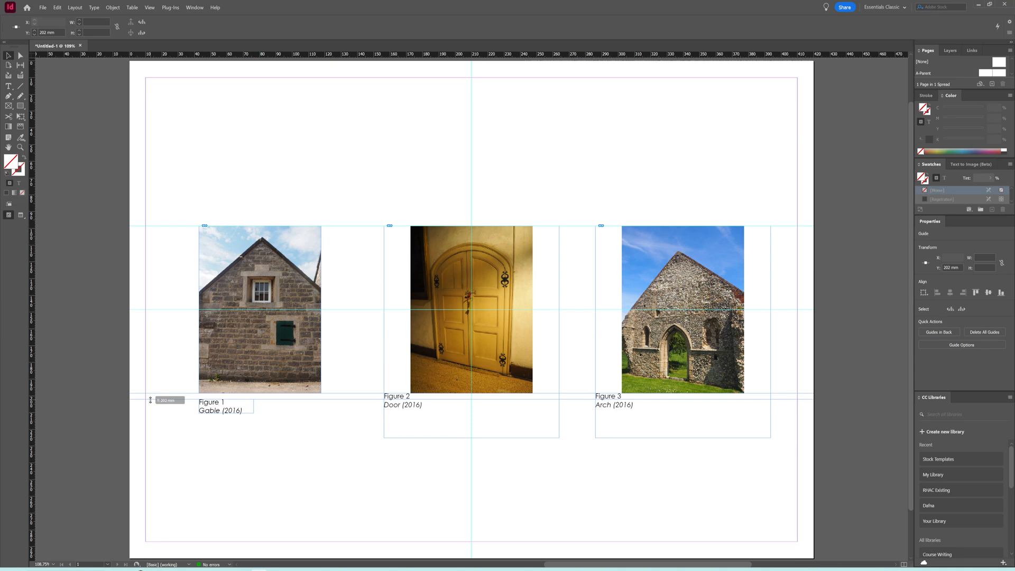
pyautogui.moveTo(151, 400); pyautogui.dragTo(150, 401)
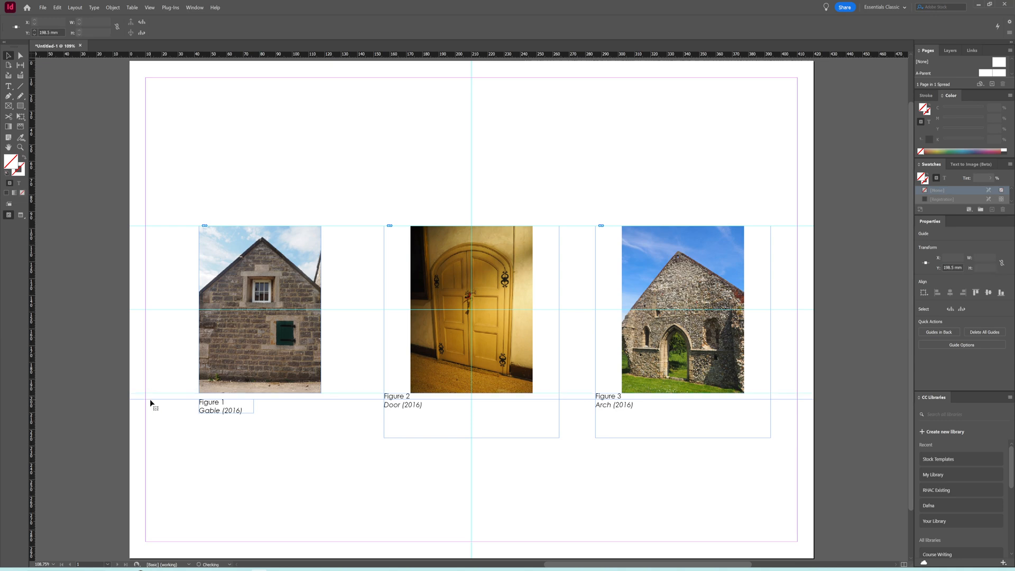
pyautogui.doubleClick(44, 32)
pyautogui.write('200')
pyautogui.press('Return')
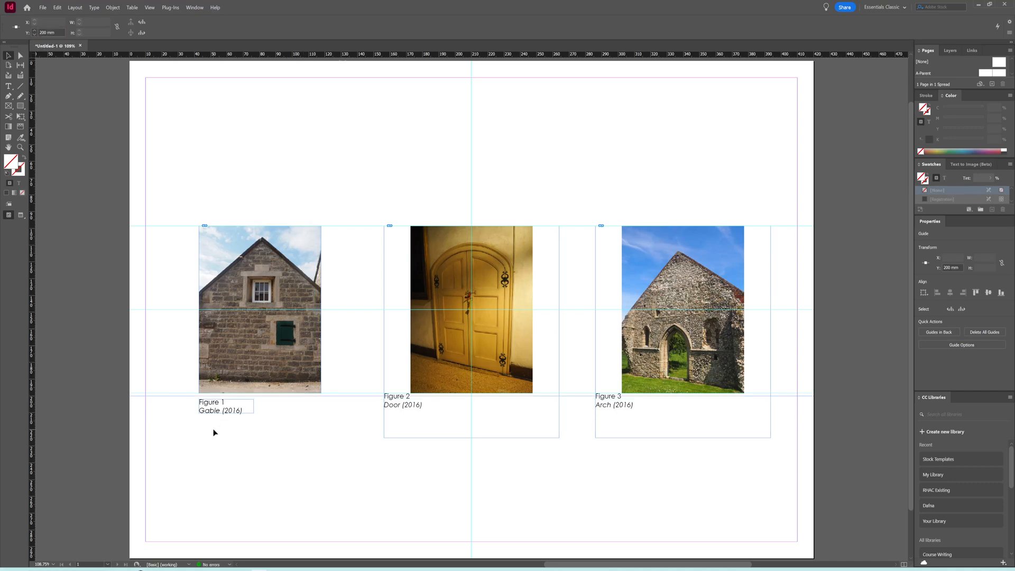
pyautogui.moveTo(213, 408); pyautogui.dragTo(213, 405)
# - Fit the Figure 2 caption frame and the door image frame to their contents
pyautogui.click(433, 426)
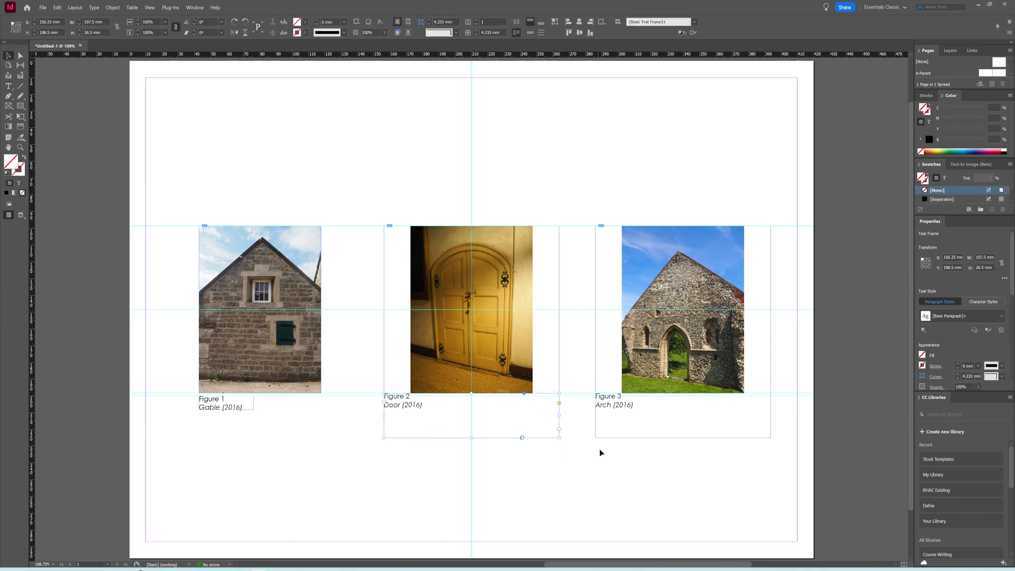
pyautogui.doubleClick(560, 438)
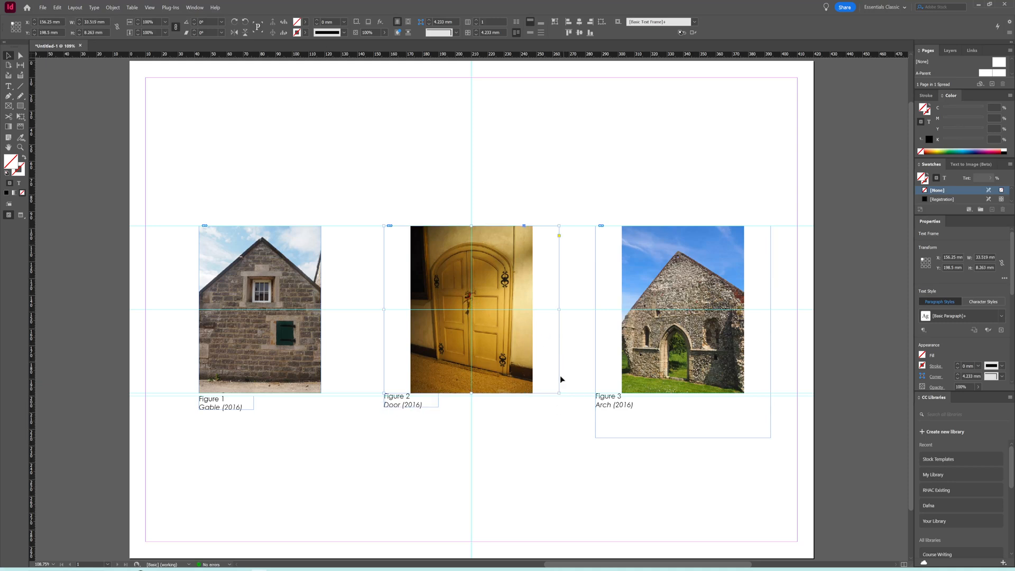
pyautogui.click(559, 394)
pyautogui.doubleClick(559, 394)
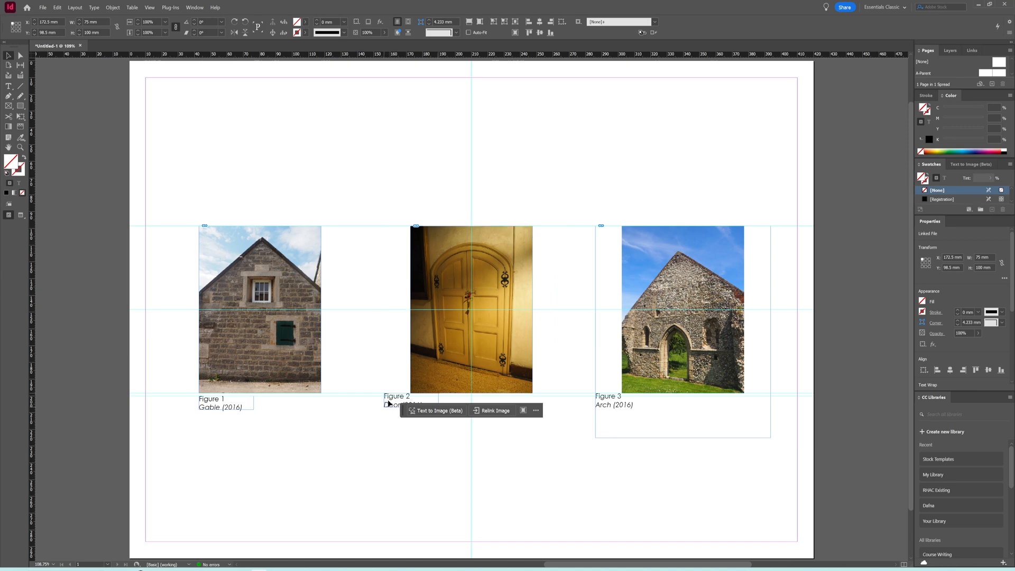
# - Move the Figure 2 caption to the 200 mm guide beneath the door image, aligned to the image's left edge
pyautogui.click(410, 404)
pyautogui.moveTo(410, 404)
pyautogui.mouseDown()
pyautogui.moveTo(390, 416)
pyautogui.moveTo(419, 405)
pyautogui.mouseUp()
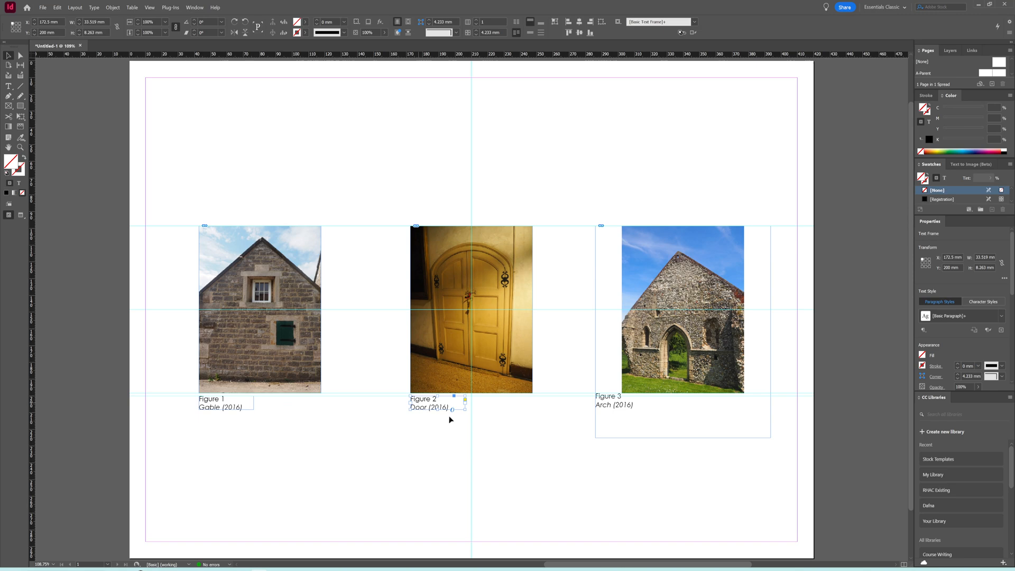
# - Fit the arch image frame and Figure 3 caption frame to their contents, and align the caption beneath the image's left edge at Y 200 mm
pyautogui.click(683, 286)
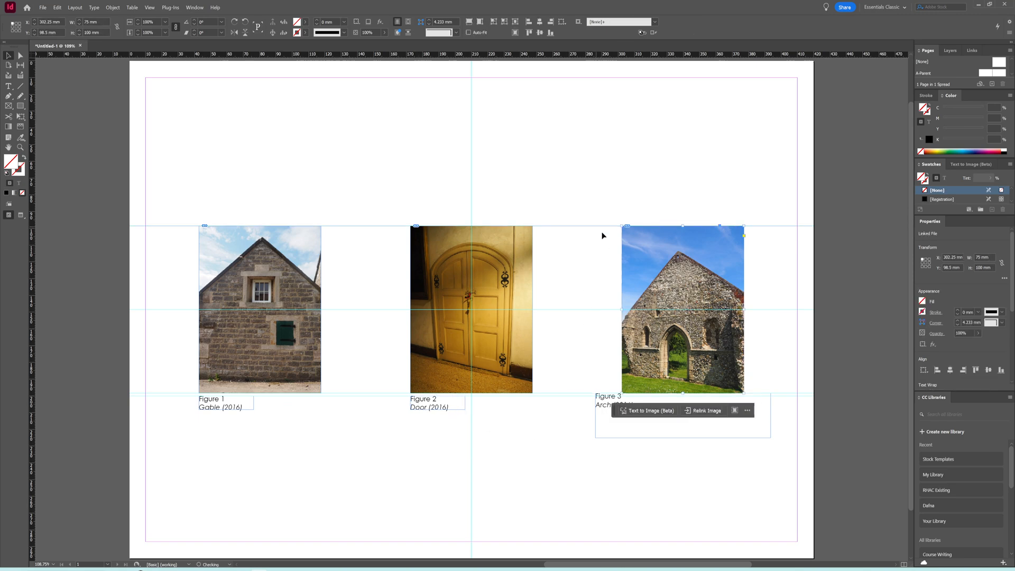
pyautogui.click(771, 438)
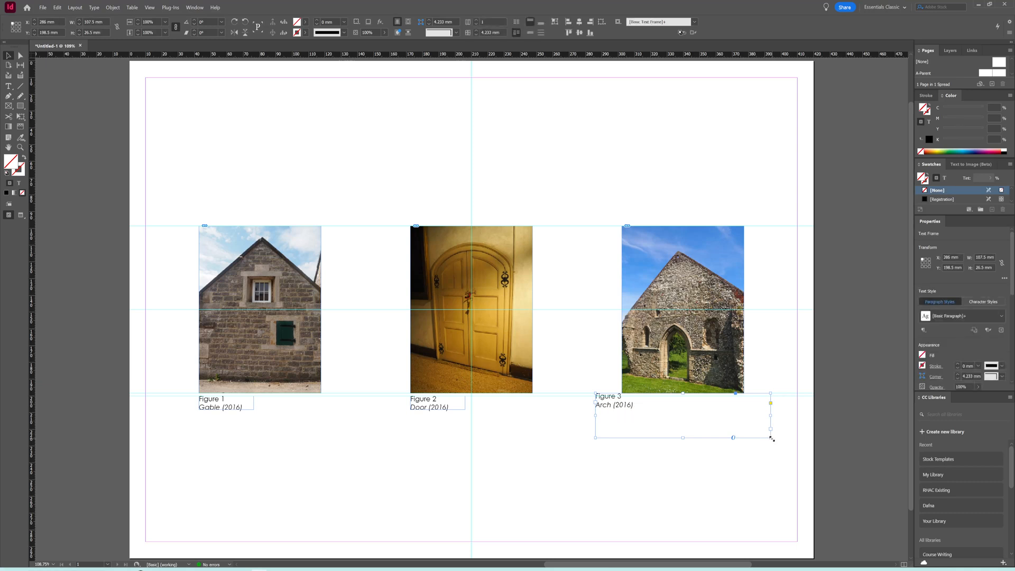
pyautogui.doubleClick(772, 438)
pyautogui.moveTo(610, 401); pyautogui.dragTo(637, 405)
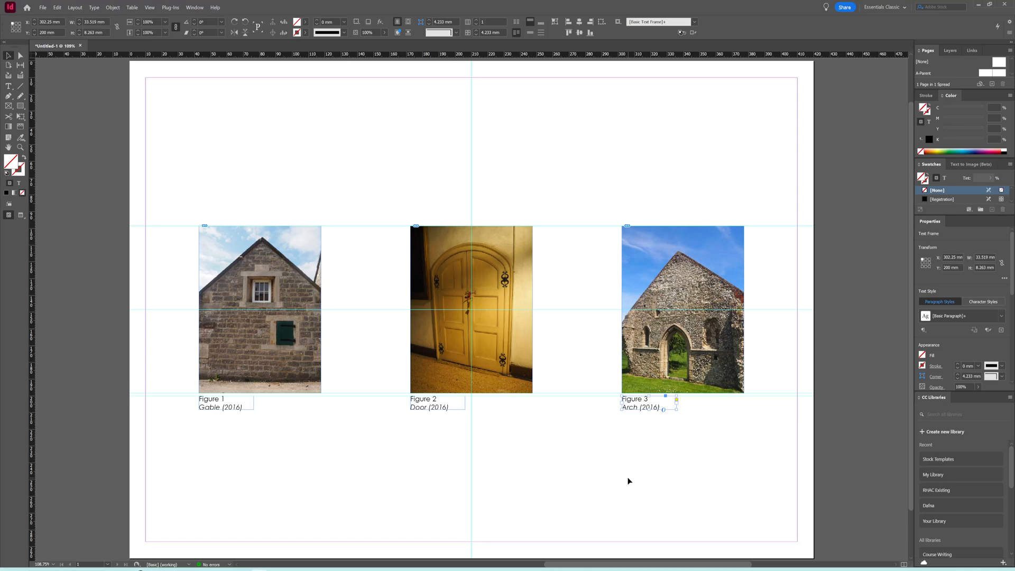
# - Move the arch image with its caption to X 277.25 mm and the gable pair to X 67.75 mm, then briefly preview the page
pyautogui.keyDown('shift'); pyautogui.click(679, 306); pyautogui.keyUp('shift')
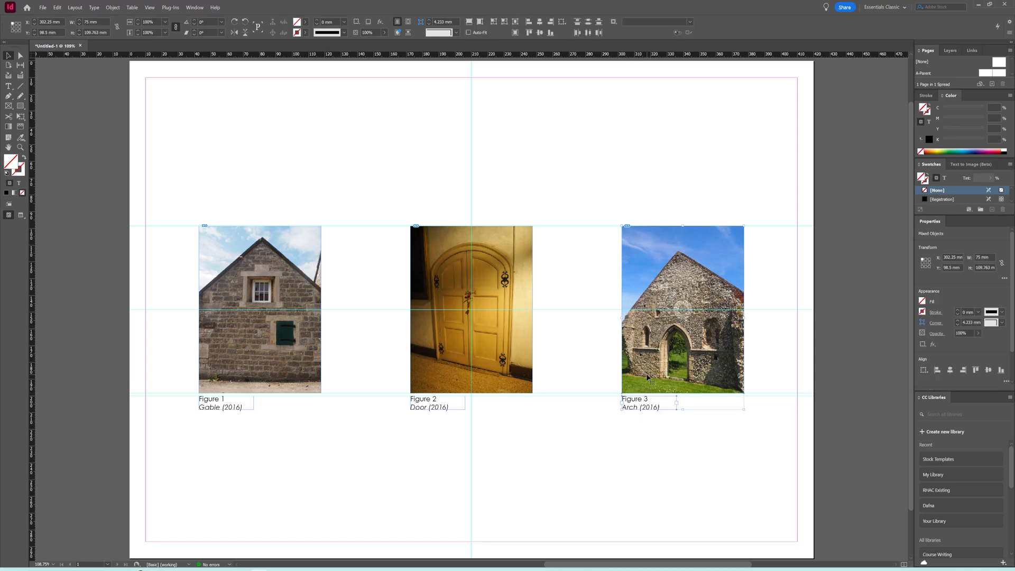
pyautogui.moveTo(646, 373); pyautogui.dragTo(608, 376)
pyautogui.click(242, 406)
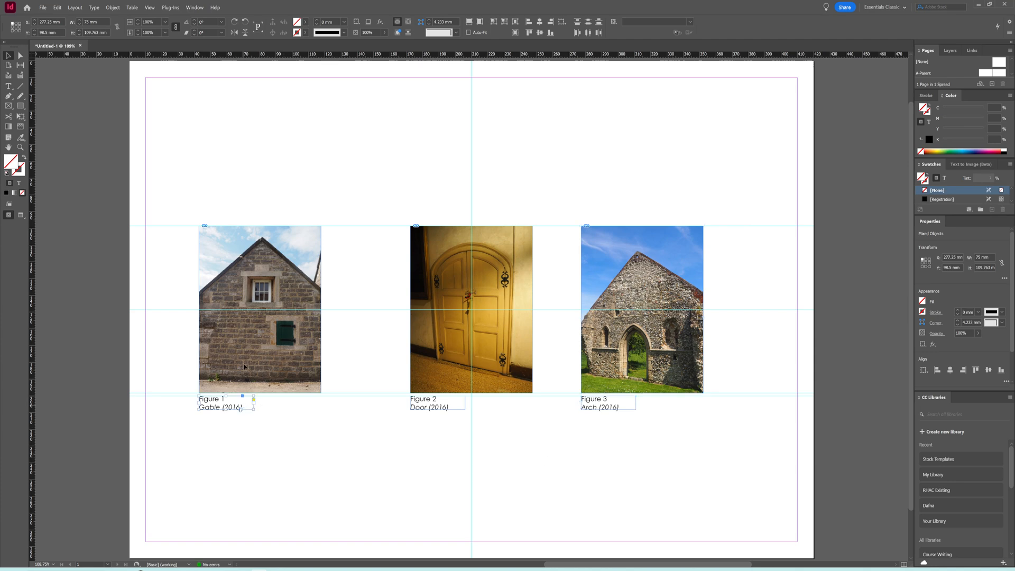
pyautogui.keyDown('shift'); pyautogui.click(270, 365); pyautogui.keyUp('shift')
pyautogui.moveTo(270, 365); pyautogui.dragTo(309, 366)
pyautogui.click(401, 480)
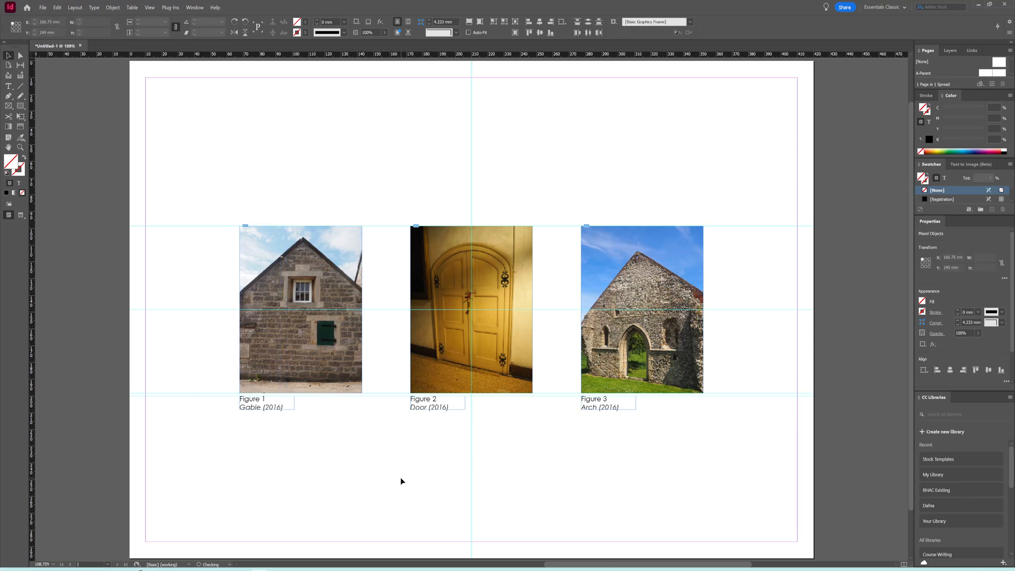
pyautogui.press('w')
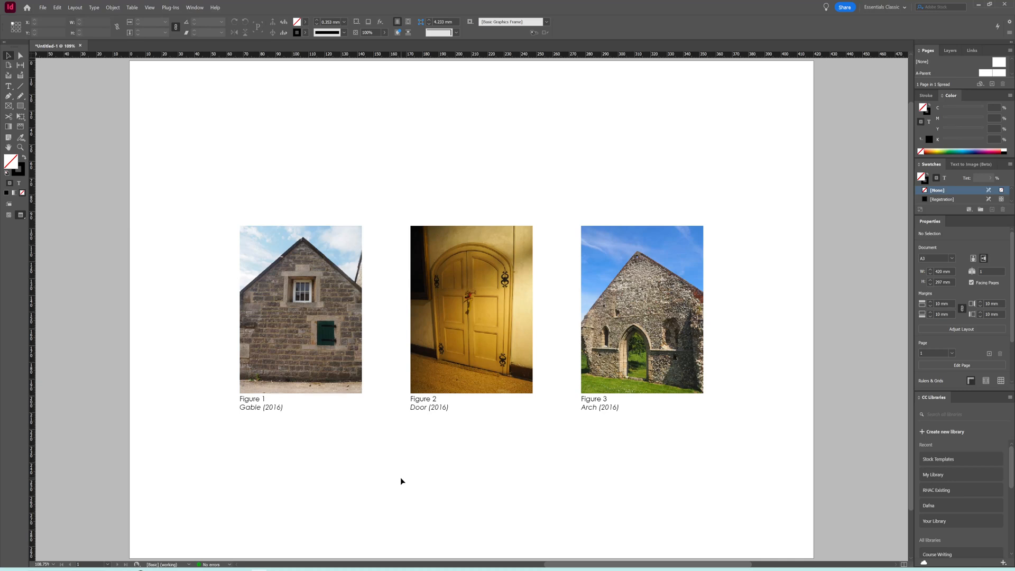
pyautogui.press('w')
# - Reduce the whole Figure 1 caption text to 10 pt and deselect the frame
pyautogui.doubleClick(259, 407)
pyautogui.hotkey('ctrl', 'a')
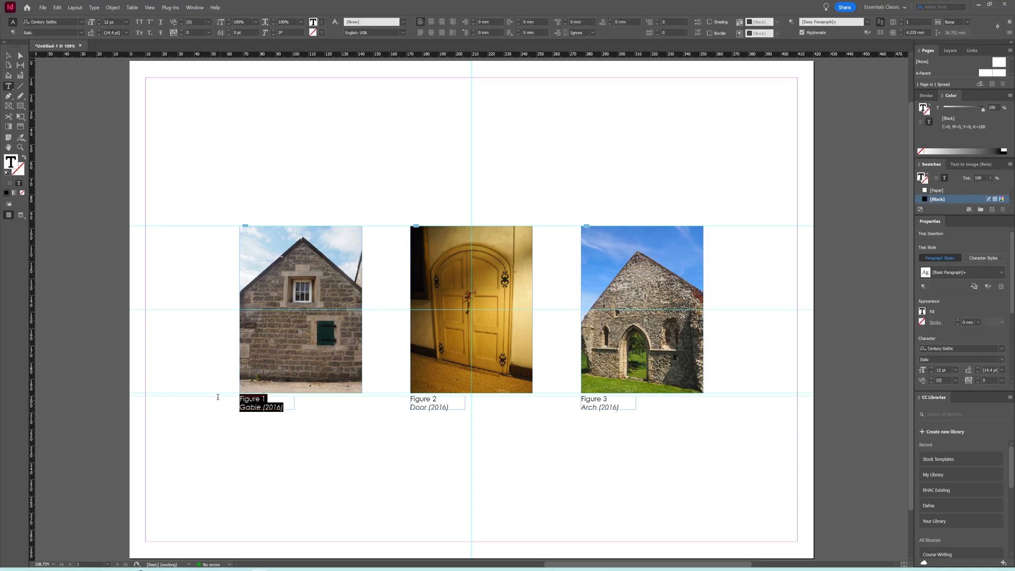
pyautogui.click(98, 24)
pyautogui.click(98, 24)
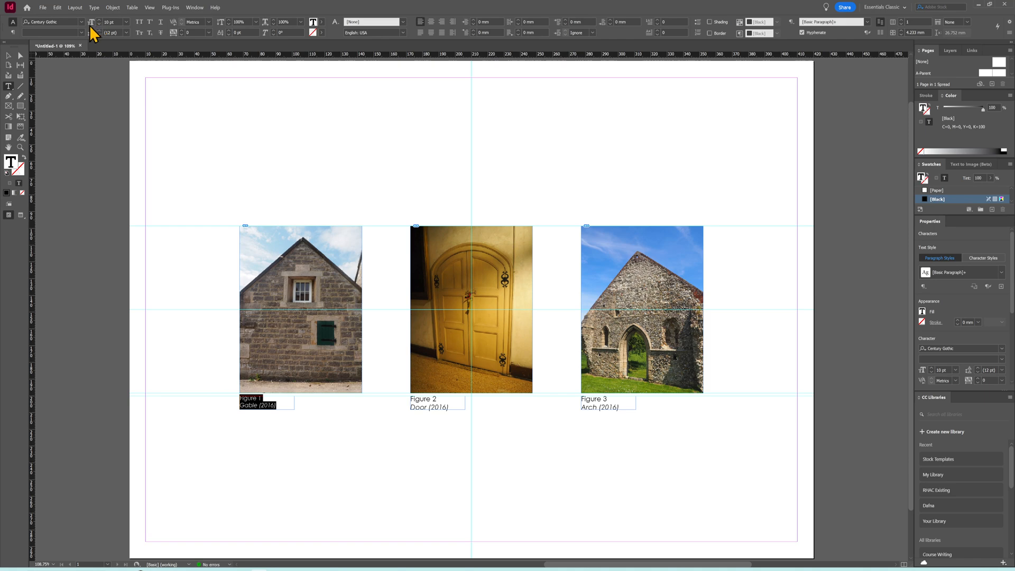
pyautogui.click(9, 55)
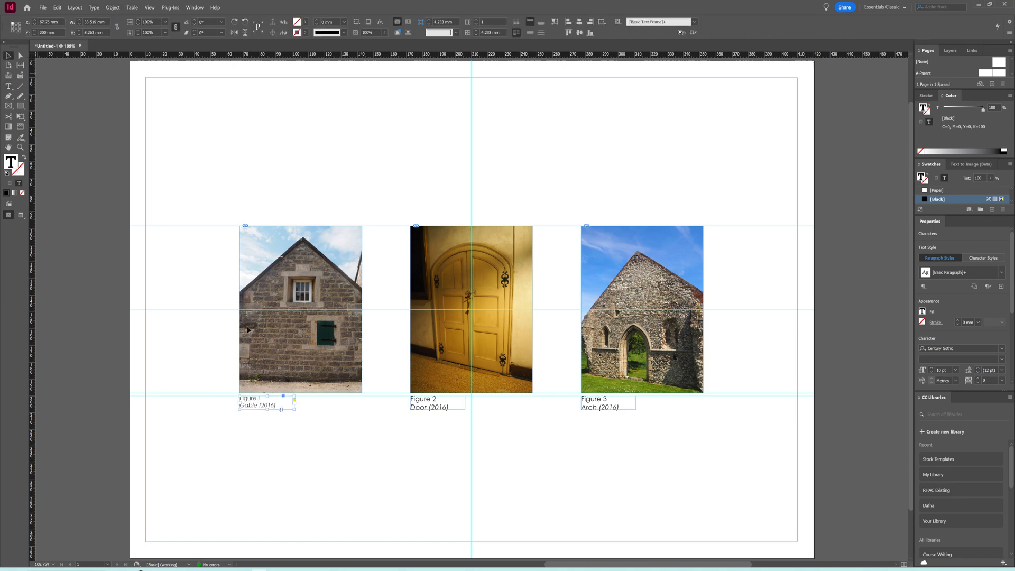
pyautogui.click(352, 436)
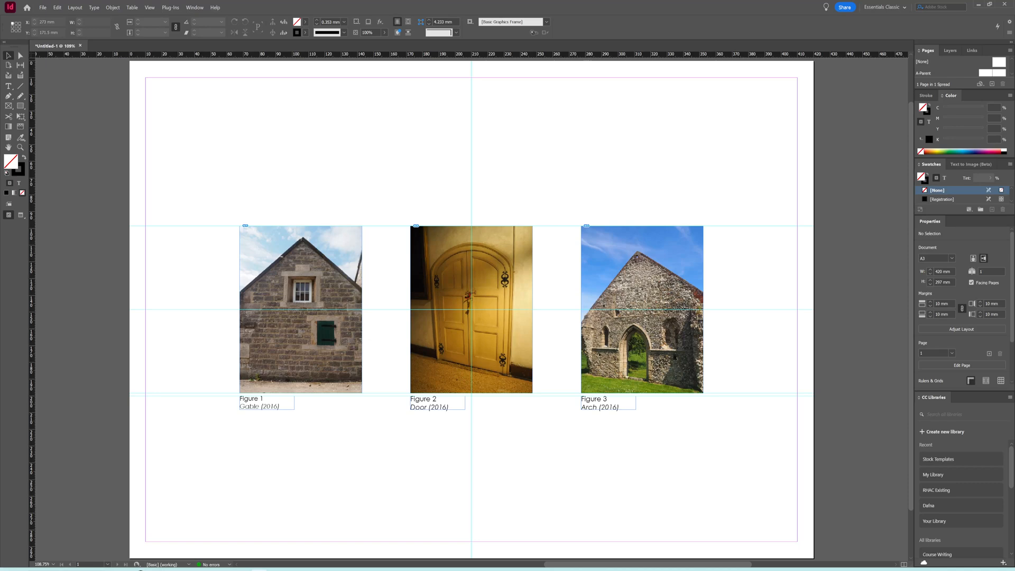
# - Consult the reference list in Acrobat, then return to InDesign and duplicate the Figure 1 caption into the page's lower-left margin corner
pyautogui.hotkey('alt', 'Tab')
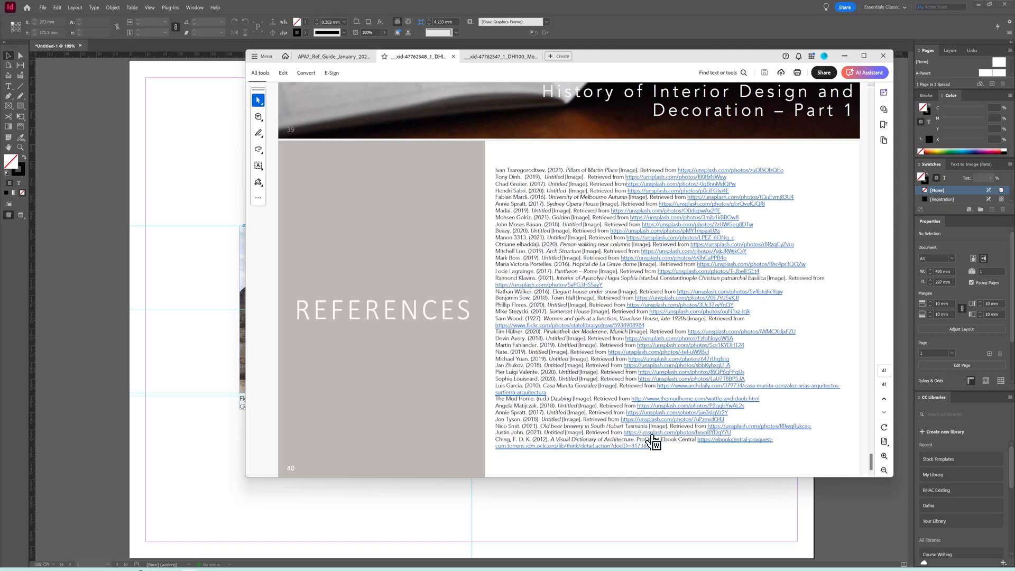
pyautogui.click(849, 58)
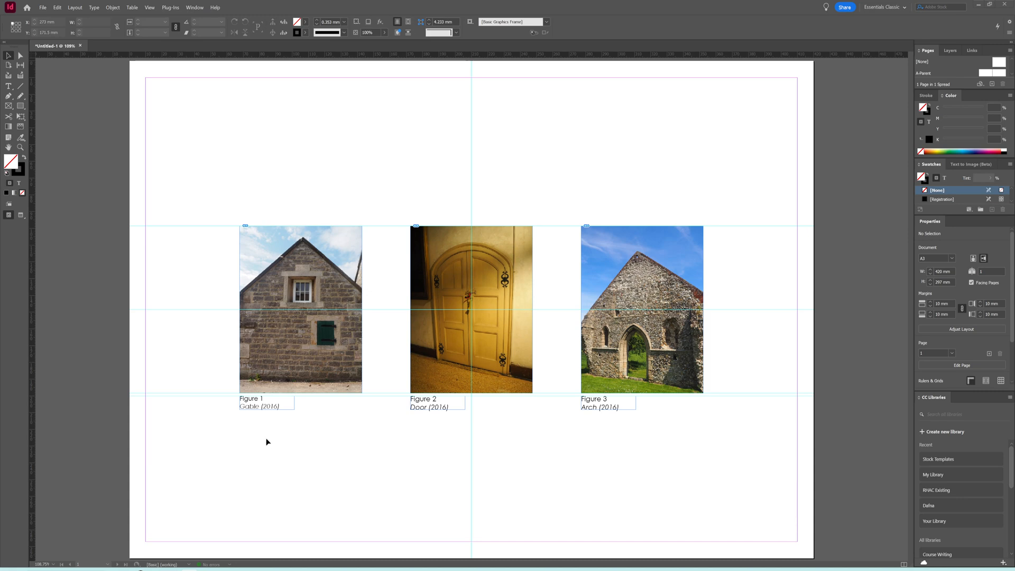
pyautogui.click(248, 408)
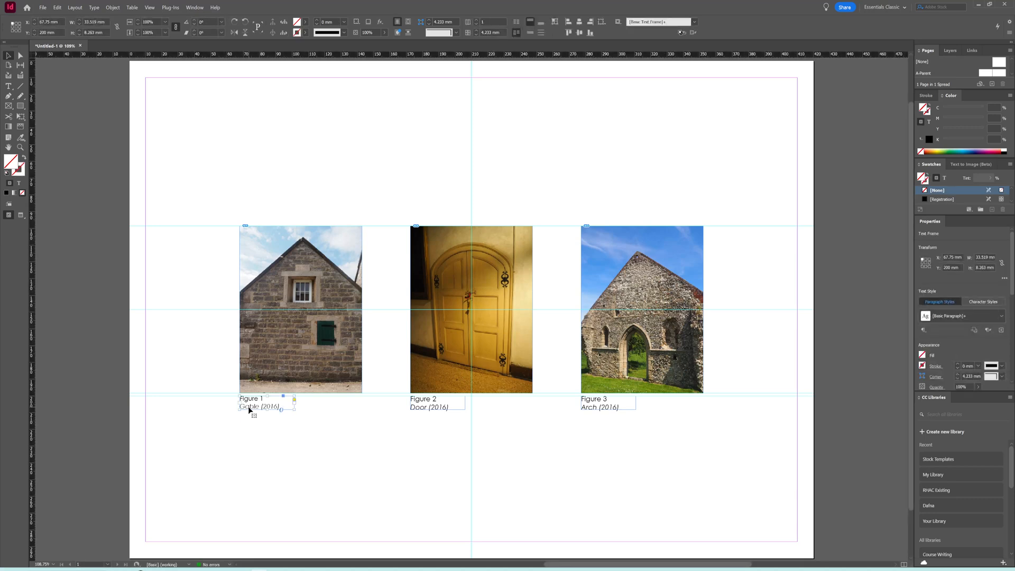
pyautogui.moveTo(249, 406); pyautogui.dragTo(157, 542)
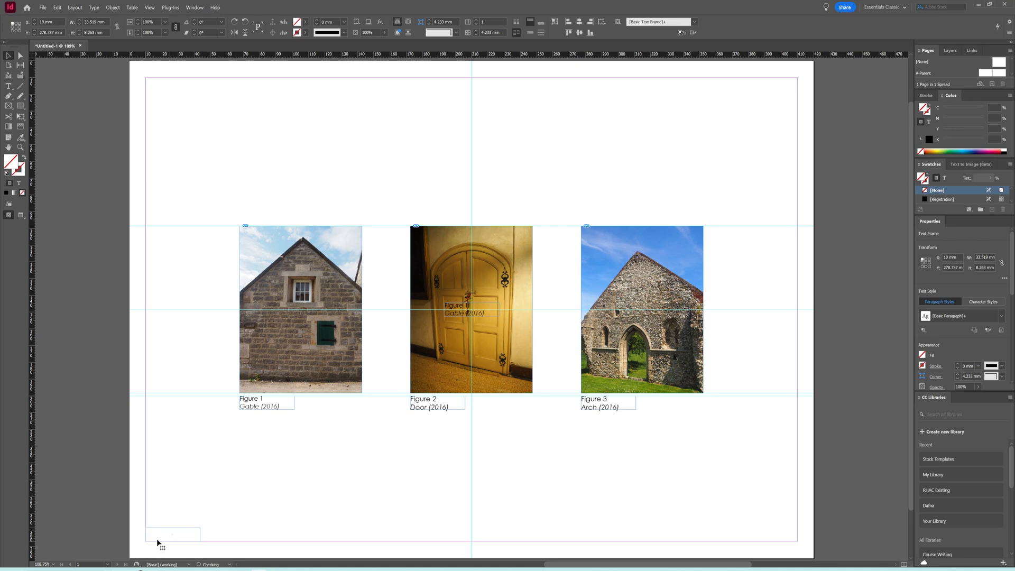
# - Replace the duplicated caption's text with the reference's author and year, "Ching, F. D. K. (2012)."
pyautogui.doubleClick(188, 538)
pyautogui.moveTo(188, 538); pyautogui.dragTo(136, 524)
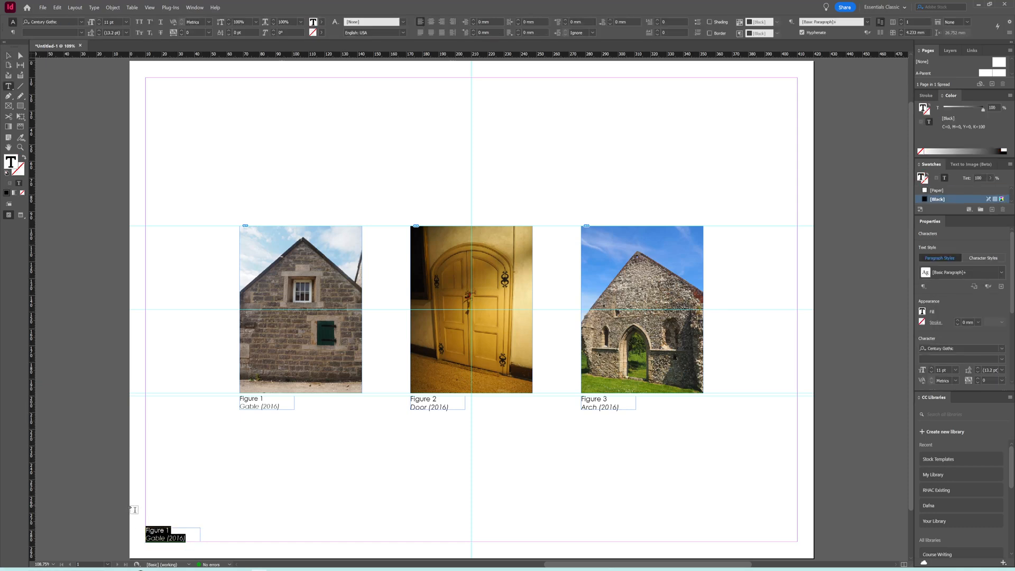
pyautogui.write('Ching')
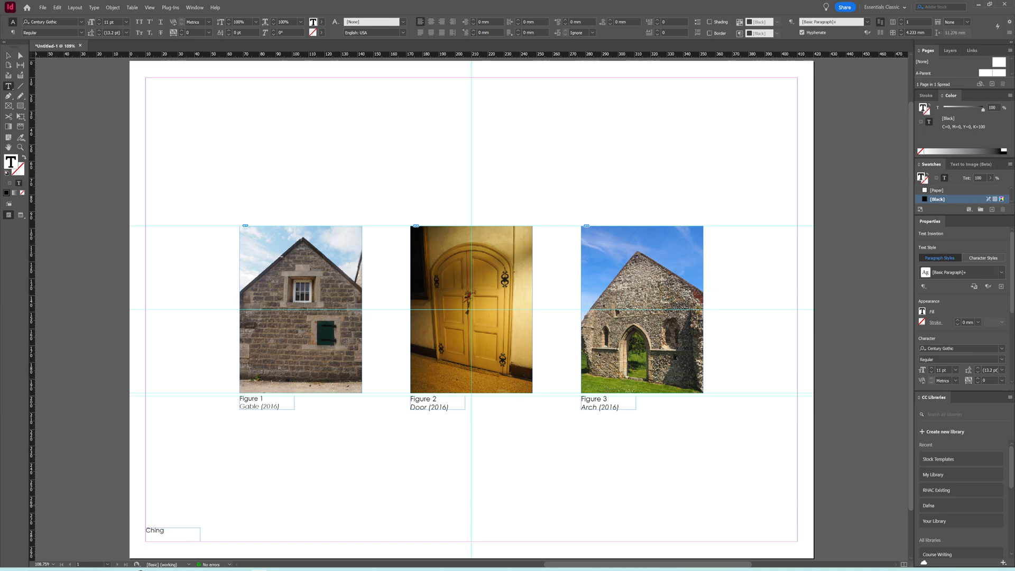
pyautogui.write(', D')
pyautogui.press('BackSpace')
pyautogui.write('F.D')
pyautogui.press('Left')
pyautogui.press('Right')
pyautogui.write('. K. (2012')
# - Add the italic title "A Visual Dictionary of Architecture." to the reference and widen its text frame to about 218 mm
pyautogui.click(81, 33)
pyautogui.click(52, 53)
pyautogui.write('A Visual')
pyautogui.click(10, 56)
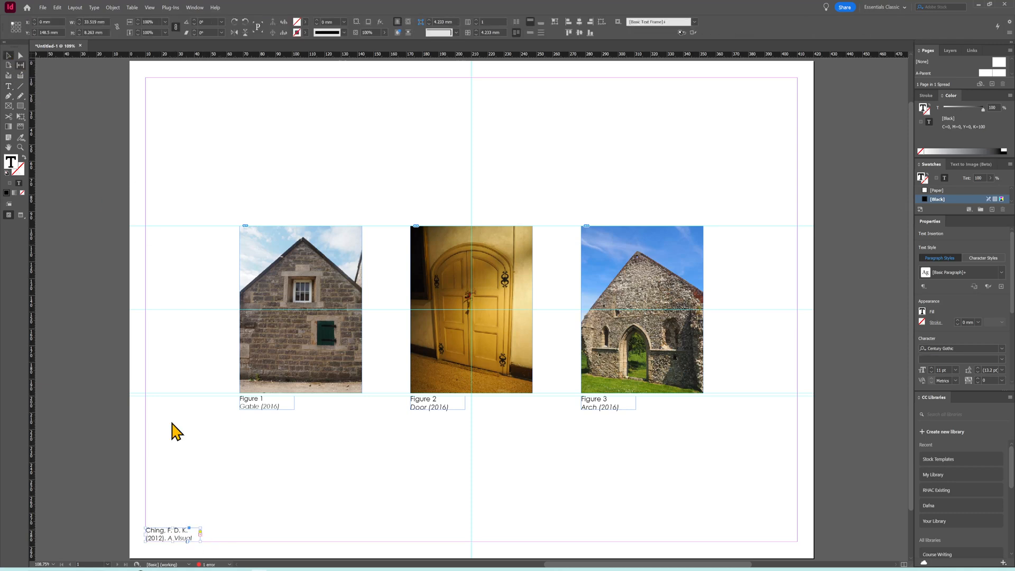
pyautogui.moveTo(201, 542); pyautogui.dragTo(501, 541)
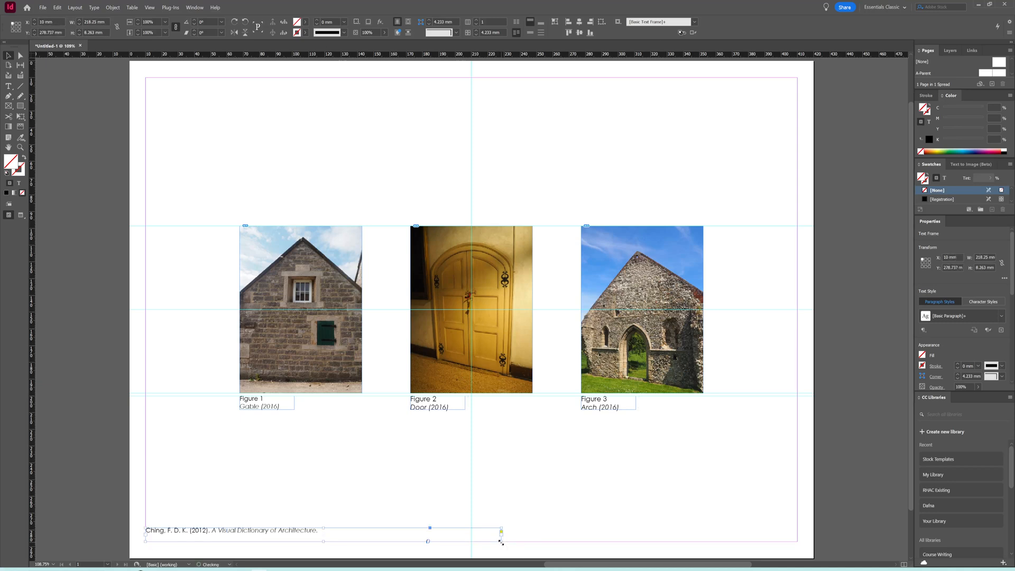
# - Add "ProQuest Ebook Central" after the book title and set those words in the Regular font style
pyautogui.doubleClick(328, 533)
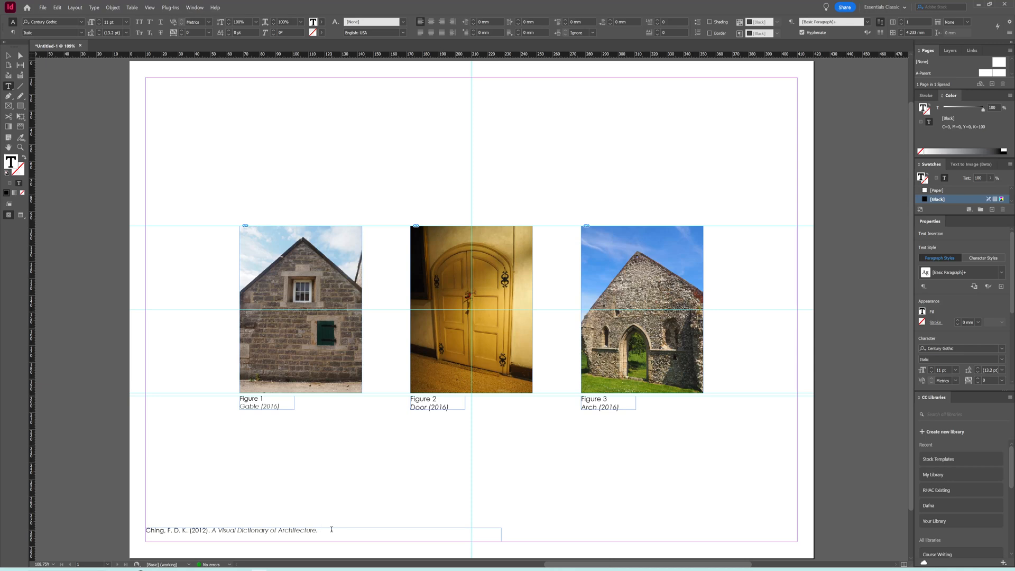
pyautogui.write('ProQuest Ebook Central')
pyautogui.moveTo(320, 532); pyautogui.dragTo(318, 531)
pyautogui.click(80, 32)
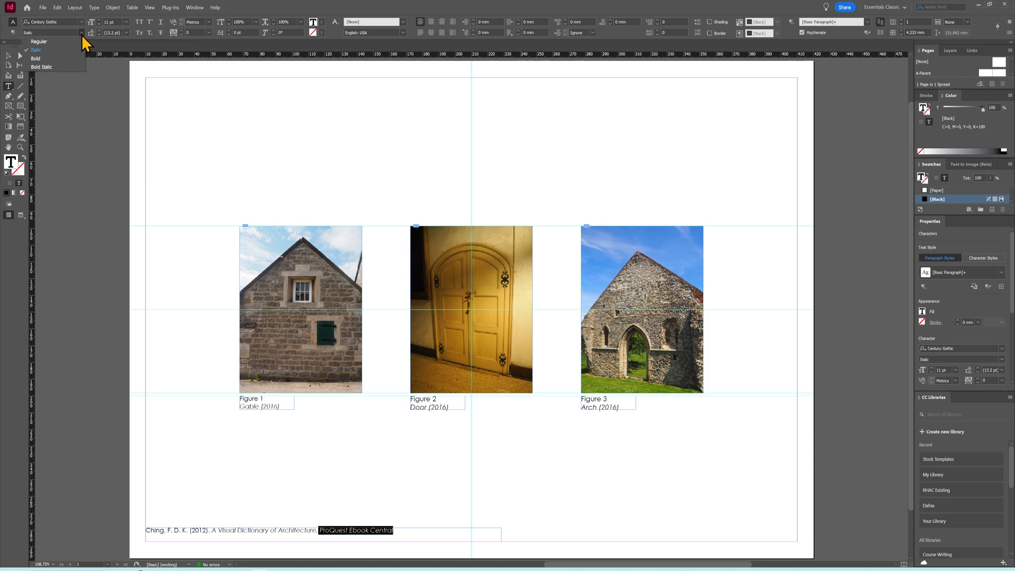
pyautogui.click(74, 47)
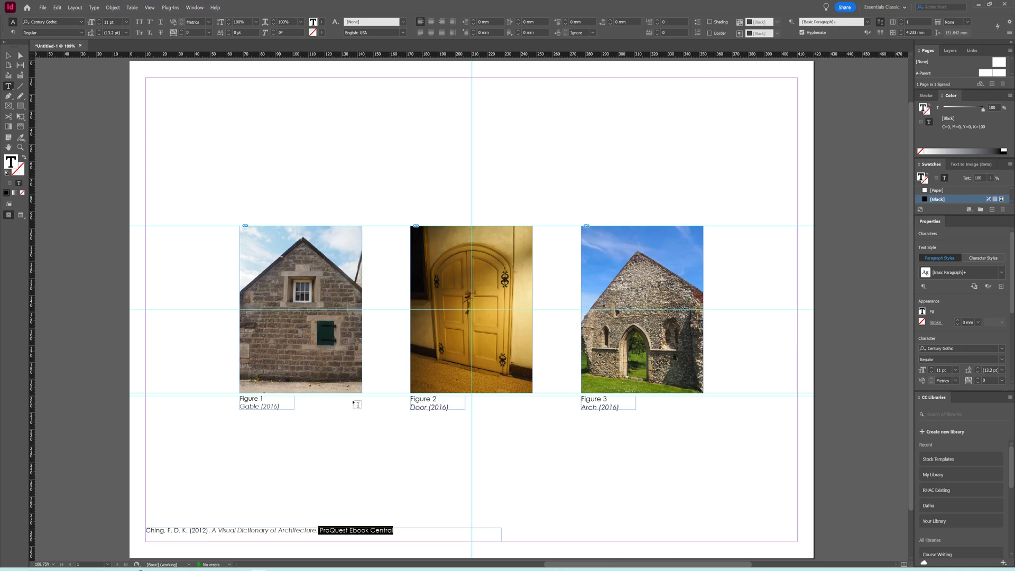
pyautogui.click(397, 528)
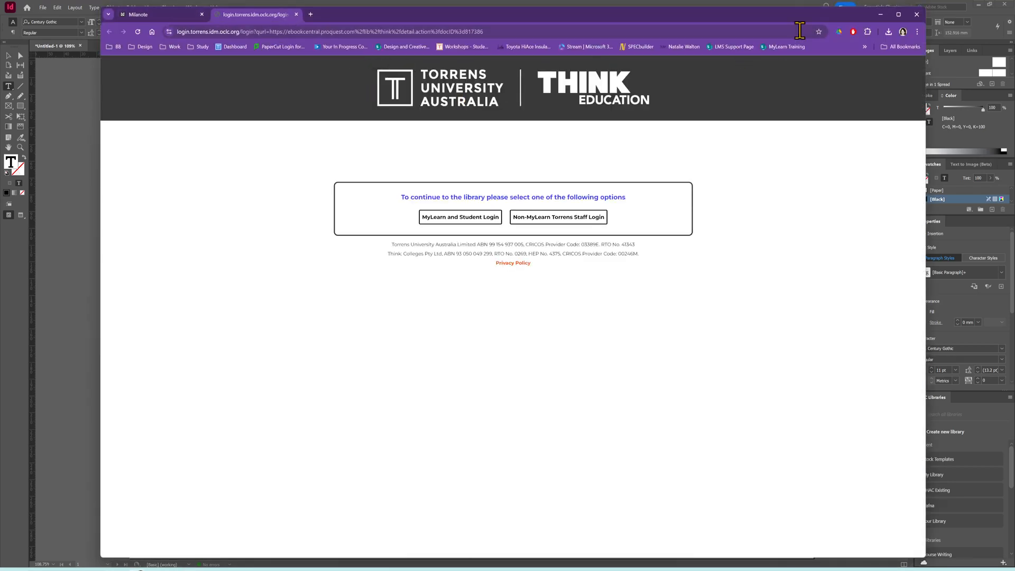
pyautogui.click(881, 14)
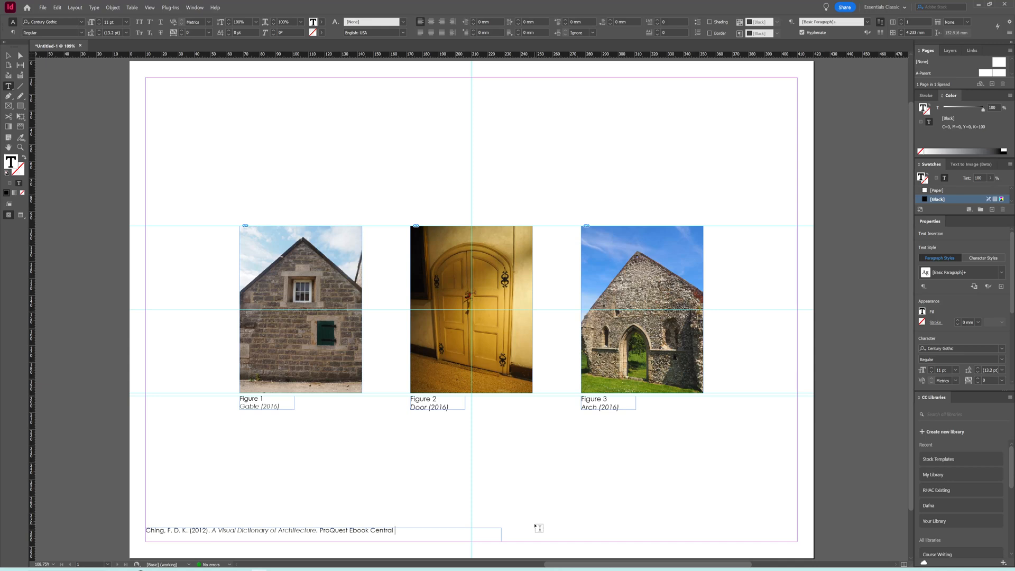
pyautogui.write('https://ebookcentral-proquest-com')
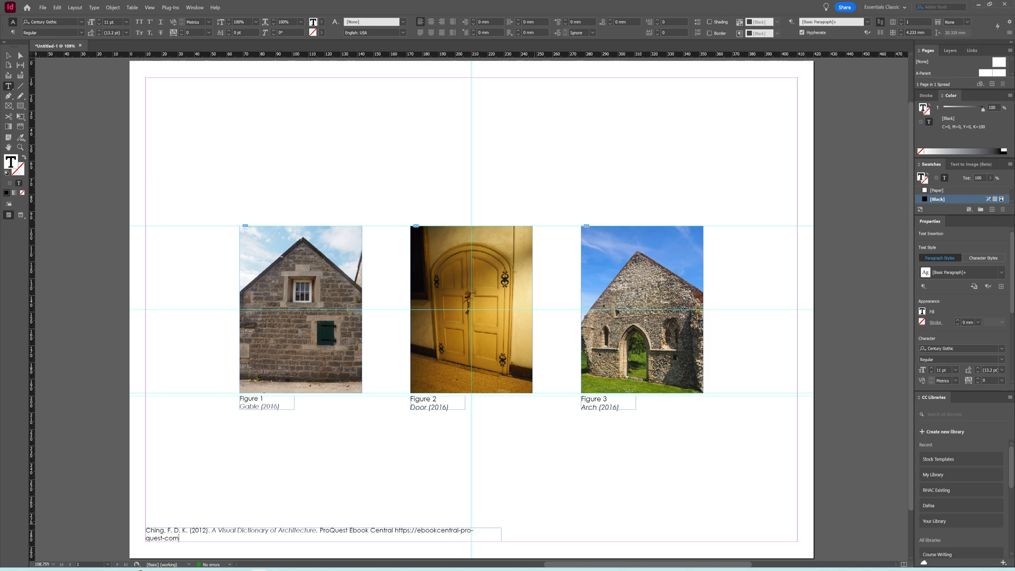
pyautogui.press('BackSpace')
pyautogui.press('BackSpace')
pyautogui.press('BackSpace')
pyautogui.press('BackSpace')
pyautogui.write('-com.torrens.idm.oclc.org/lib/think/detail.action')
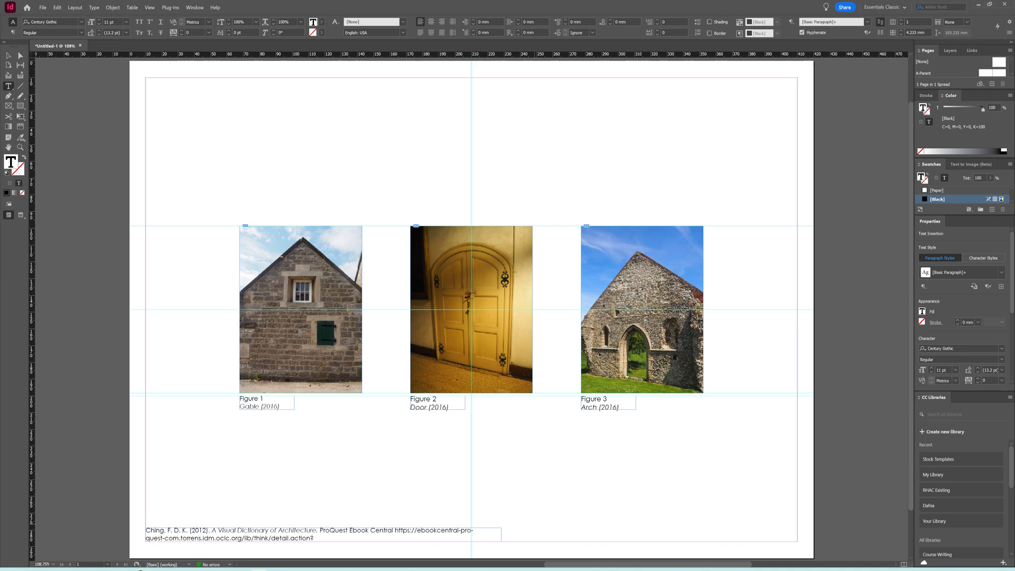
pyautogui.write('?docID=817386')
# - Turn the reference's web address into a new URL hyperlink with the Hyperlink character style
pyautogui.moveTo(359, 539); pyautogui.dragTo(394, 531)
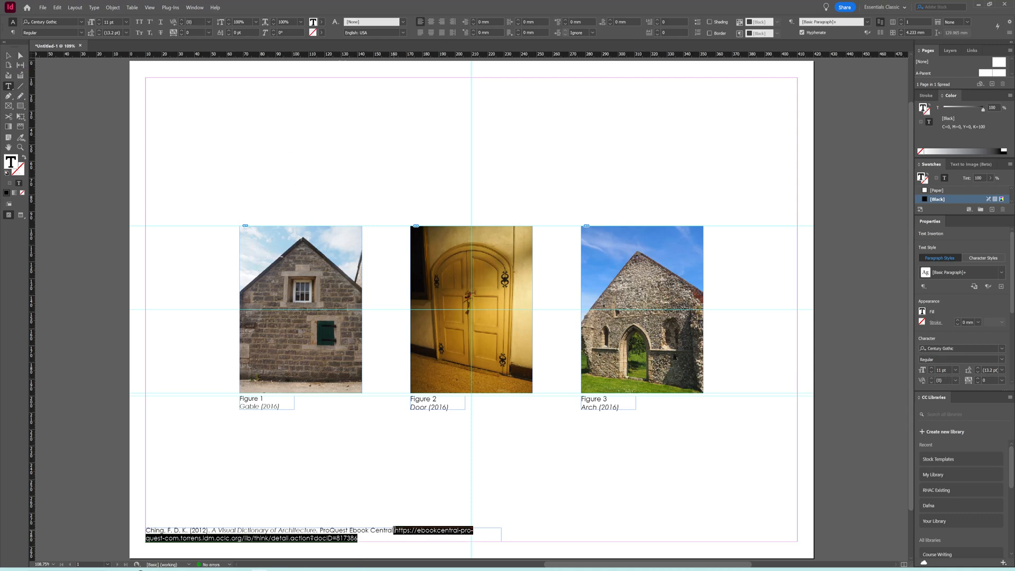
pyautogui.rightClick(409, 537)
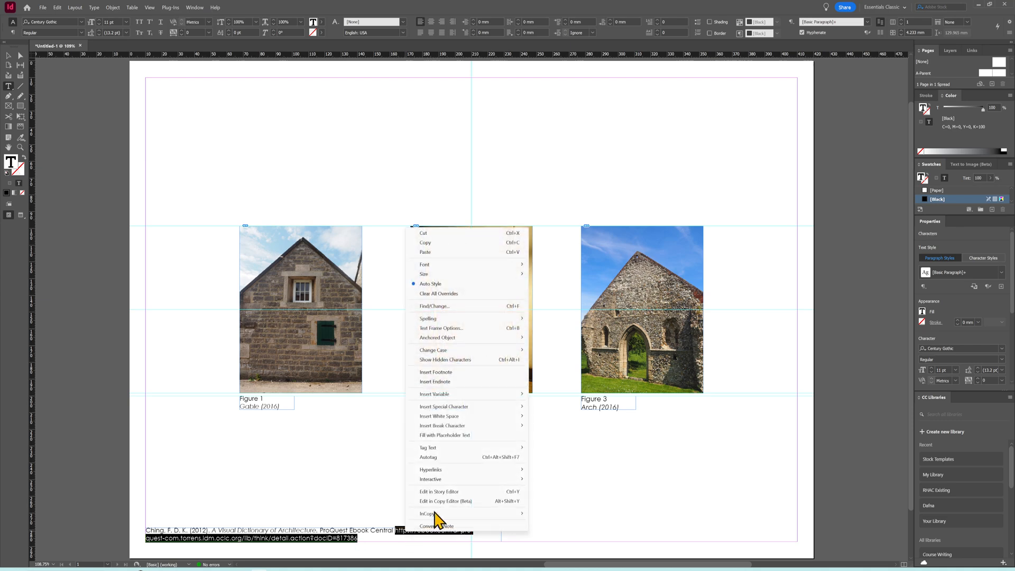
pyautogui.moveTo(467, 471)
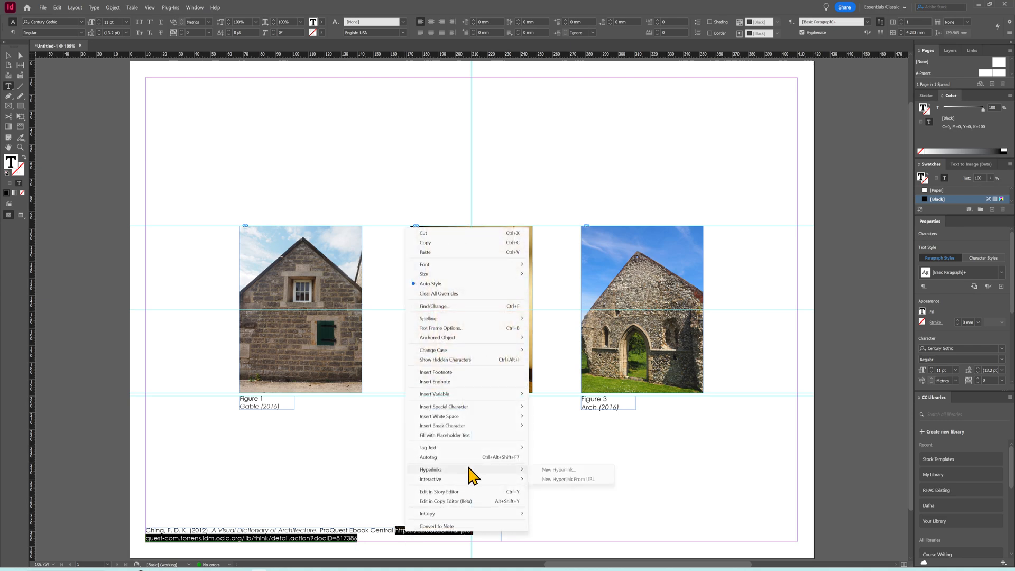
pyautogui.click(553, 470)
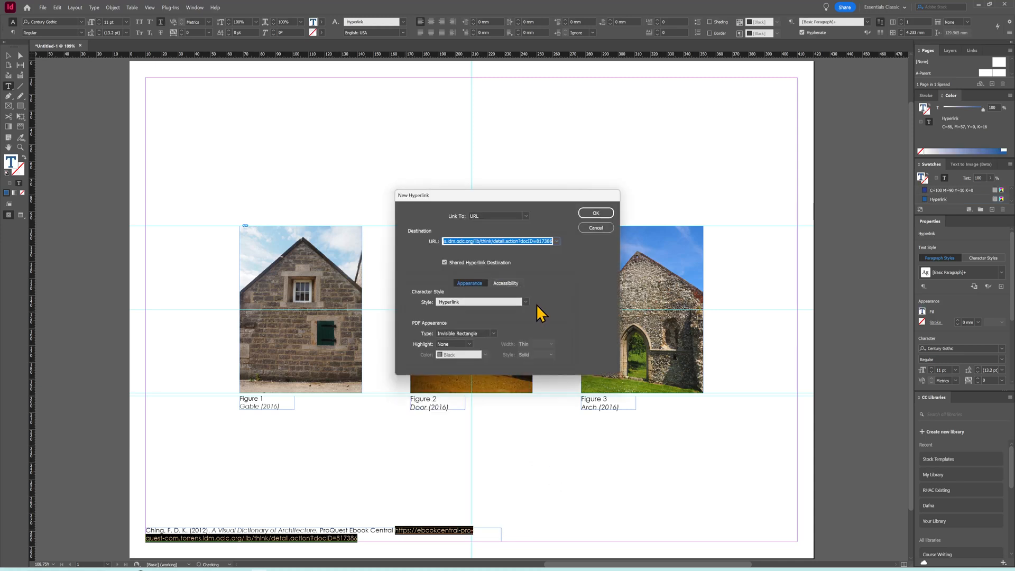
pyautogui.click(590, 215)
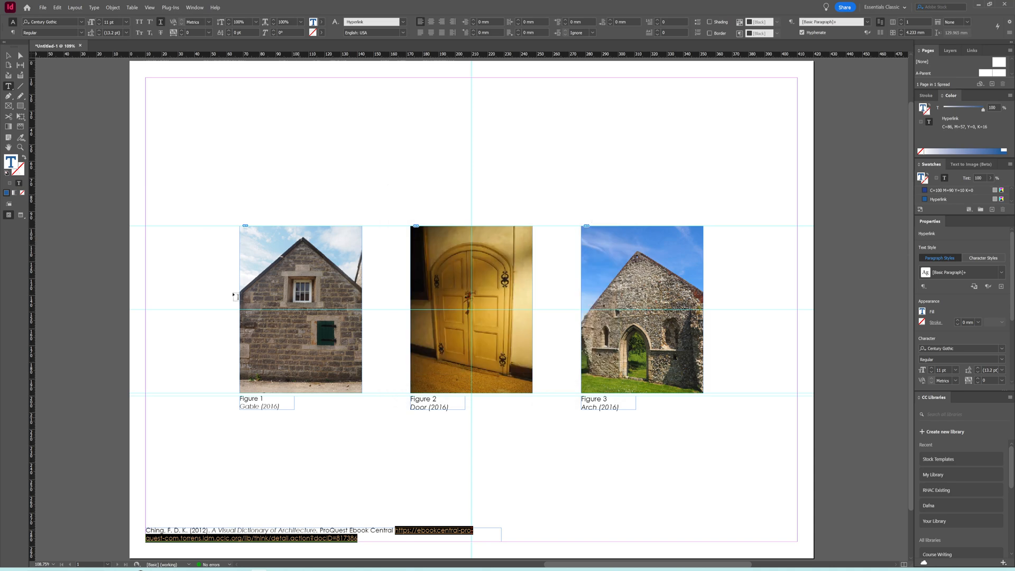
# - Widen the reference frame to the right page margin so the text runs on one line, then fit the frame to its content
pyautogui.press('Escape')
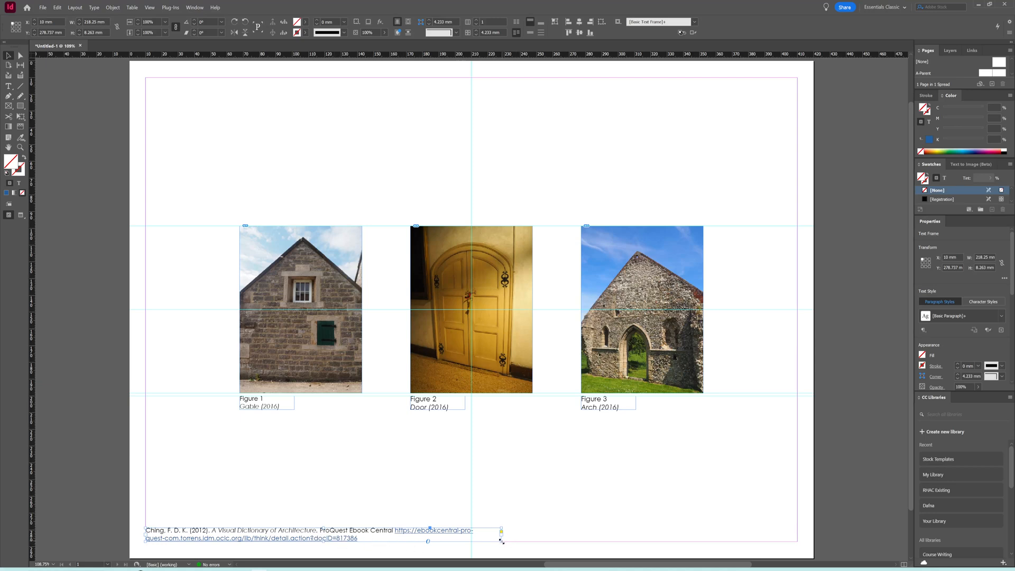
pyautogui.moveTo(501, 542); pyautogui.dragTo(798, 542)
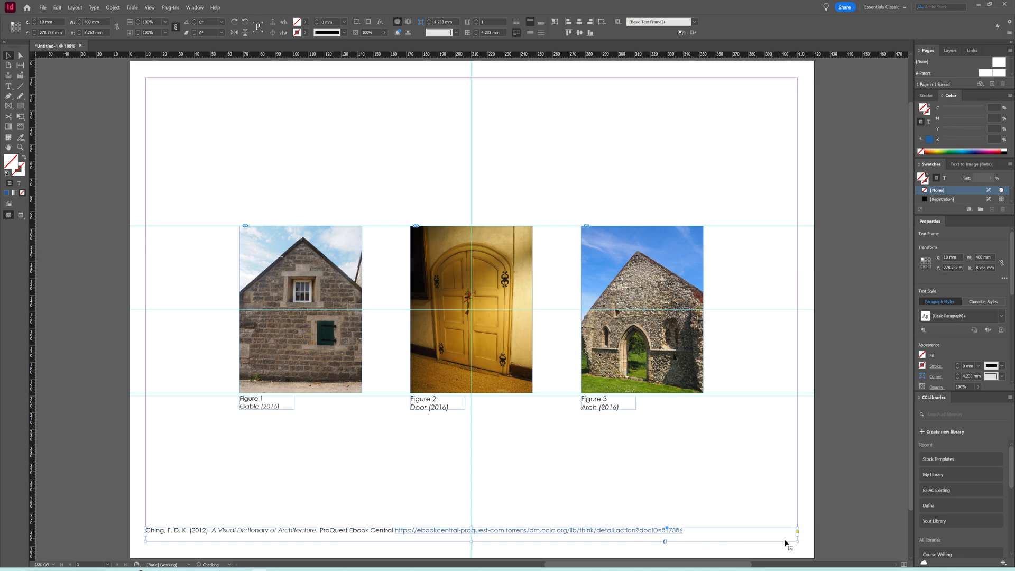
pyautogui.doubleClick(797, 542)
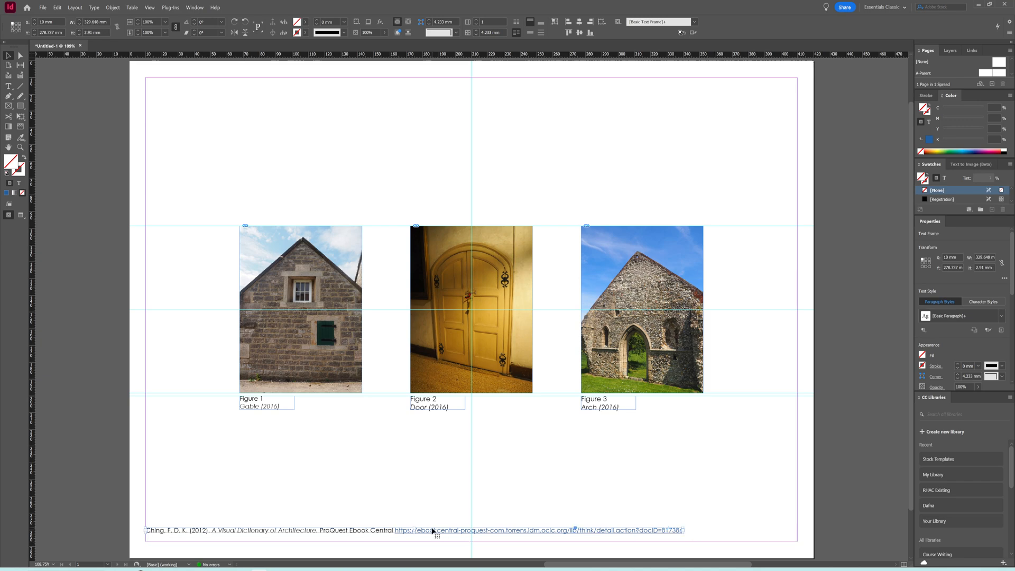
# - Move the reference frame so it sits centred across the page on the bottom margin
pyautogui.moveTo(432, 530); pyautogui.dragTo(492, 542)
pyautogui.click(540, 509)
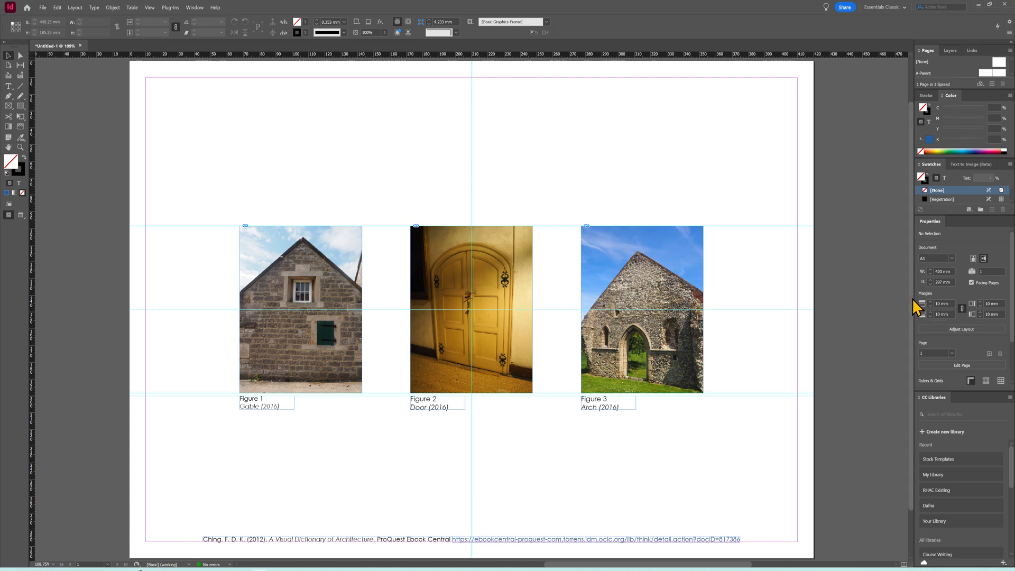
# - Widen the panel dock and add a second page to the document
pyautogui.moveTo(914, 297); pyautogui.dragTo(851, 302)
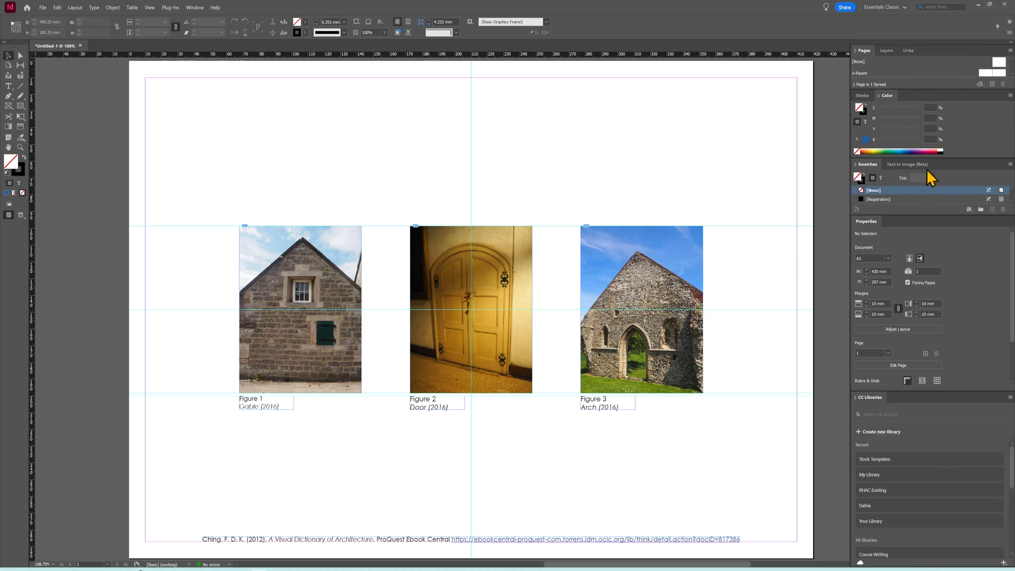
pyautogui.click(993, 85)
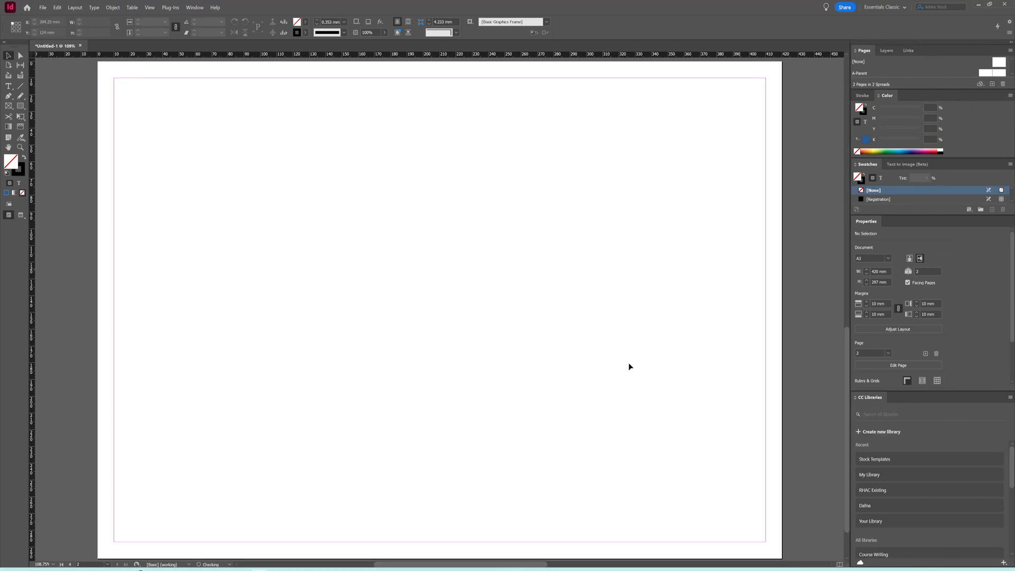
# - Move the reference from the first page onto page 2 and align its frame with the left margin near the top
pyautogui.scroll(3, 262, 201)
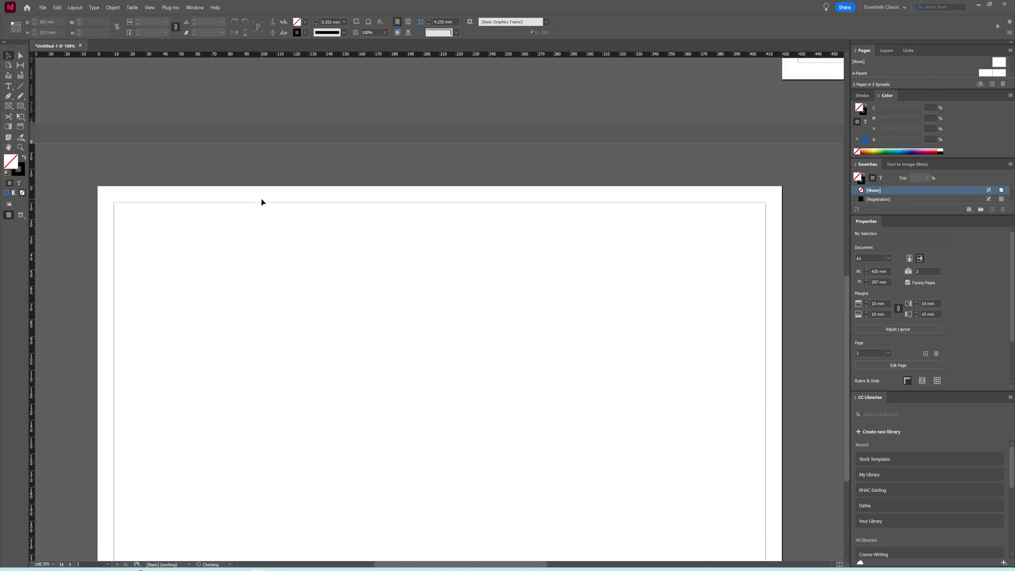
pyautogui.scroll(6, 286, 185)
pyautogui.scroll(-4, 287, 185)
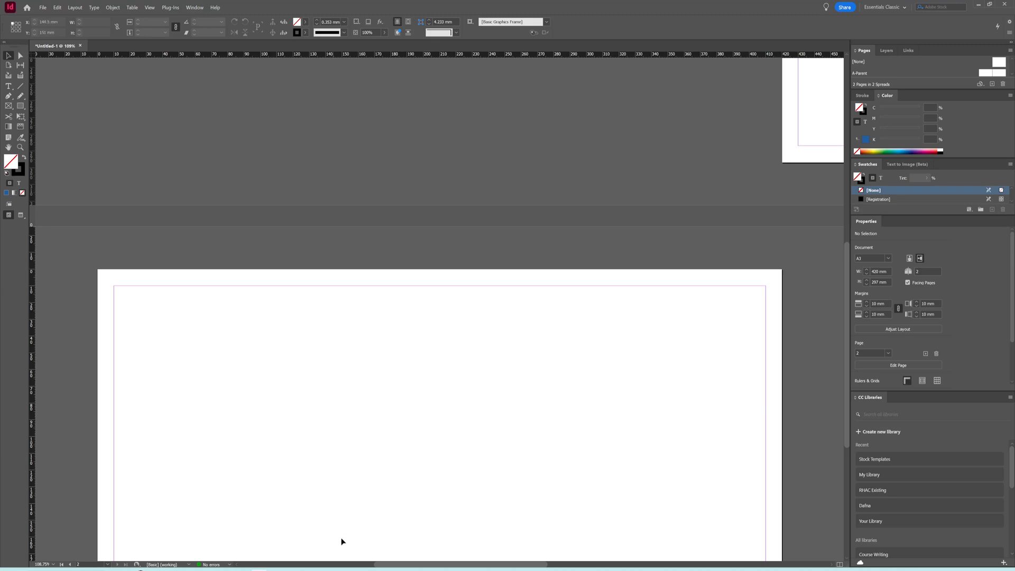
pyautogui.moveTo(422, 564); pyautogui.dragTo(468, 565)
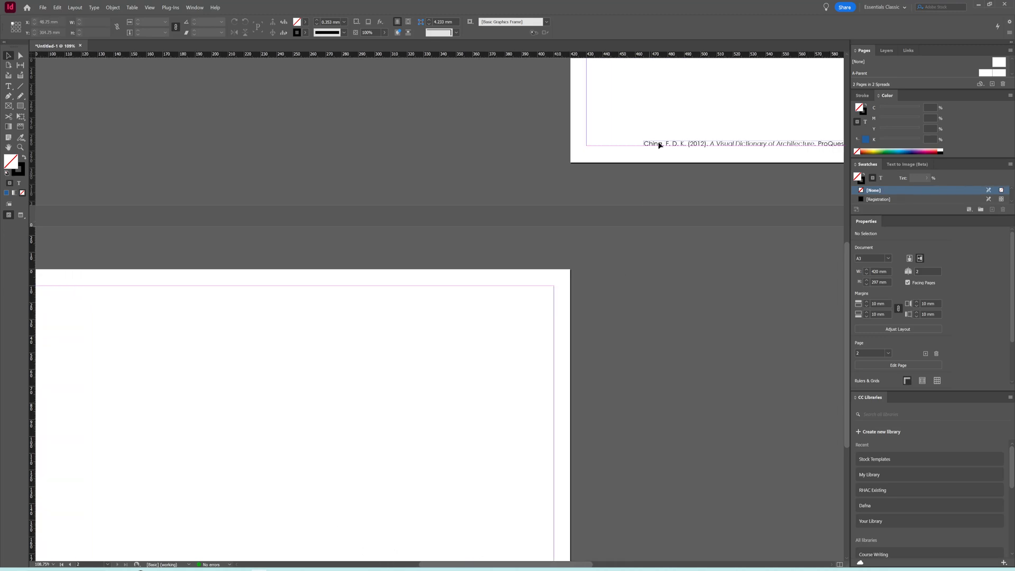
pyautogui.moveTo(672, 145); pyautogui.dragTo(63, 444)
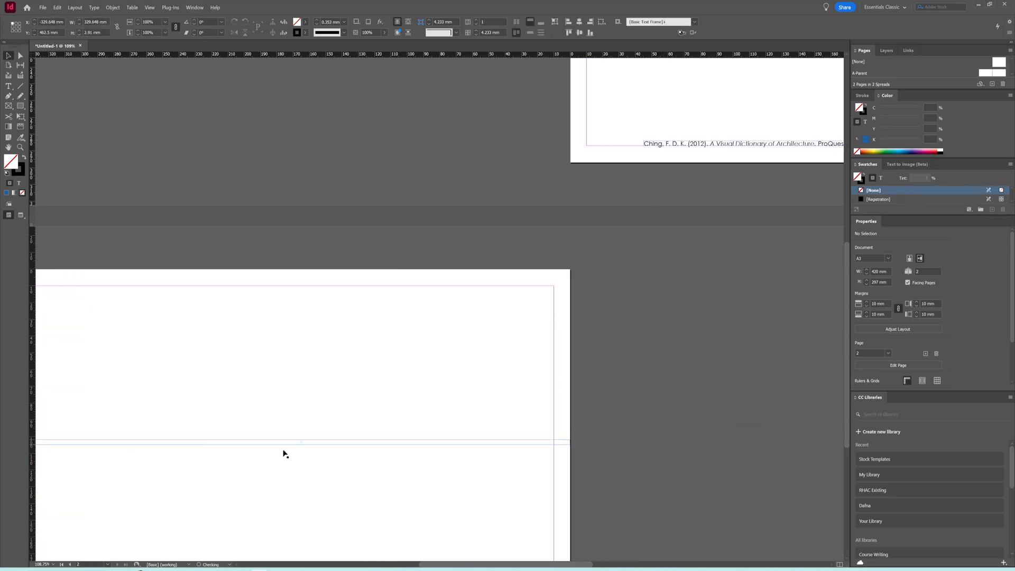
pyautogui.moveTo(527, 565); pyautogui.dragTo(468, 552)
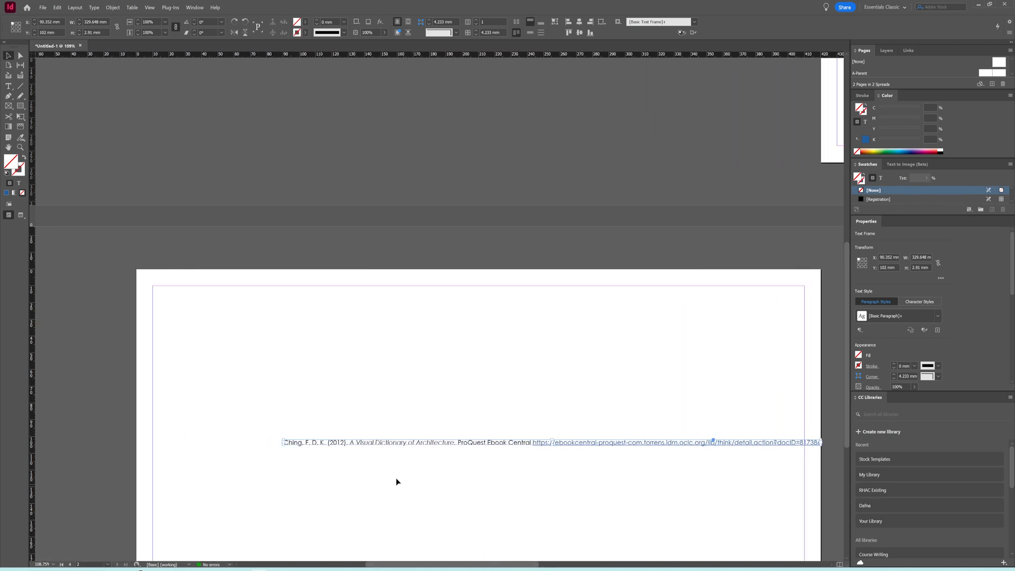
pyautogui.moveTo(369, 445); pyautogui.dragTo(239, 375)
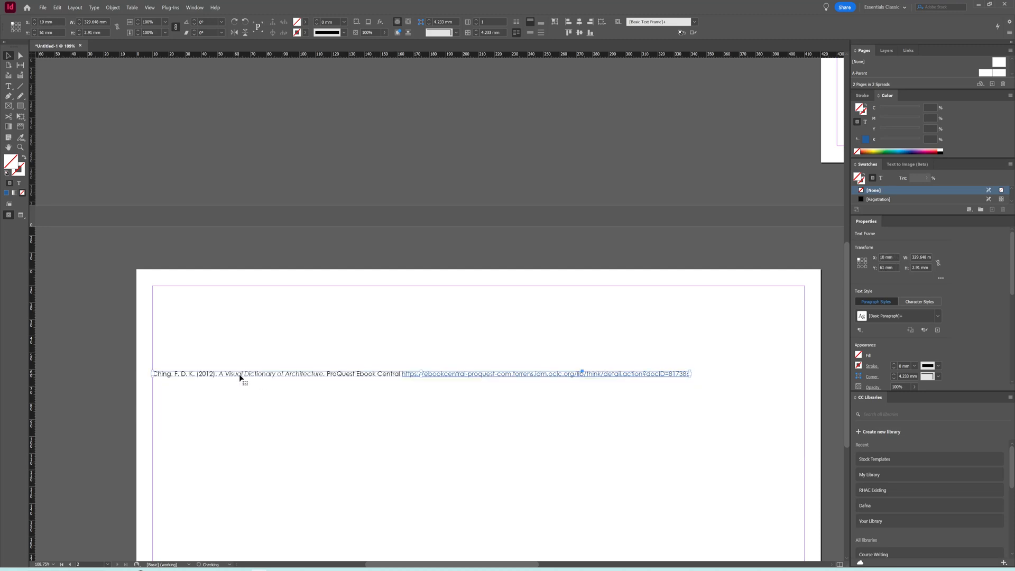
pyautogui.click(243, 331)
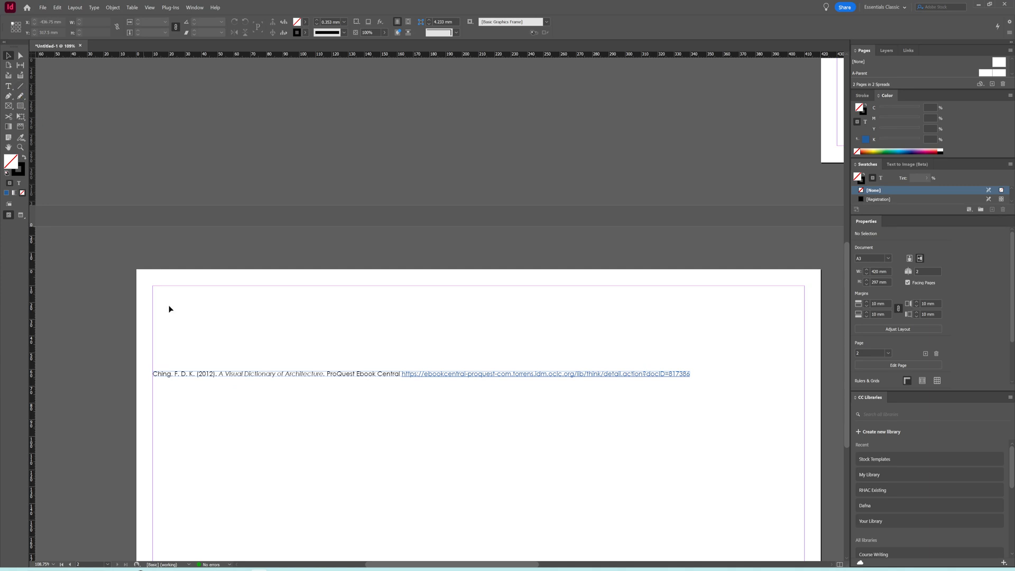
# - Paste a copy of the Figure 1 caption at page 2's left margin above the reference and replace its text with "Reference List"
pyautogui.hotkey('ctrl', 'v')
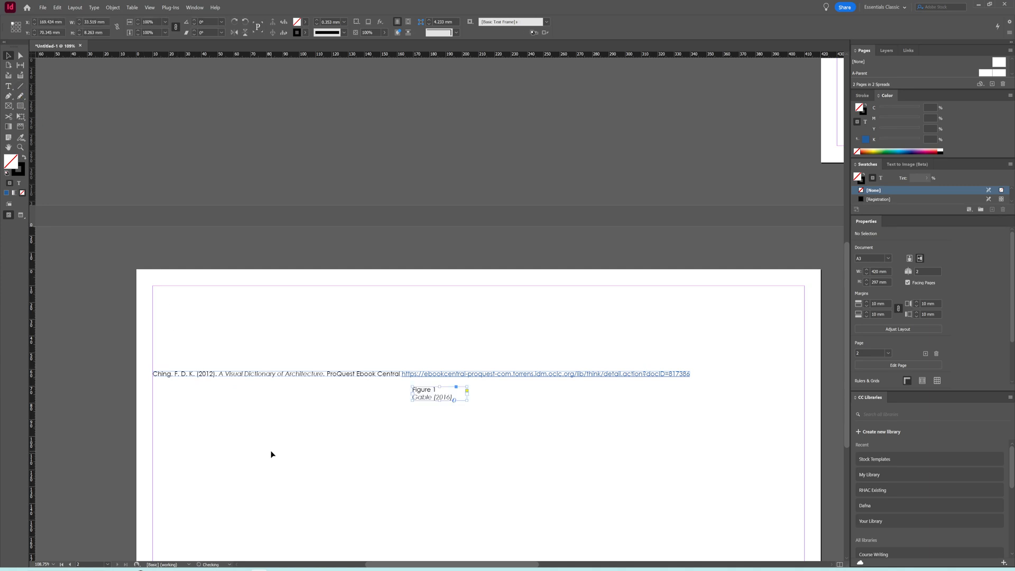
pyautogui.moveTo(422, 400); pyautogui.dragTo(165, 336)
pyautogui.doubleClick(166, 336)
pyautogui.hotkey('ctrl', 'a')
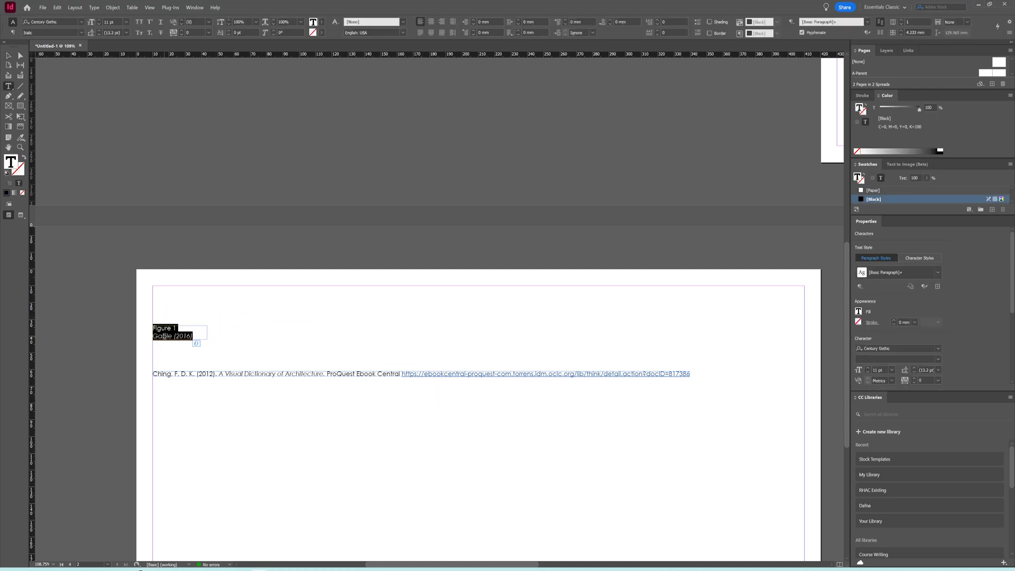
pyautogui.write('Refer')
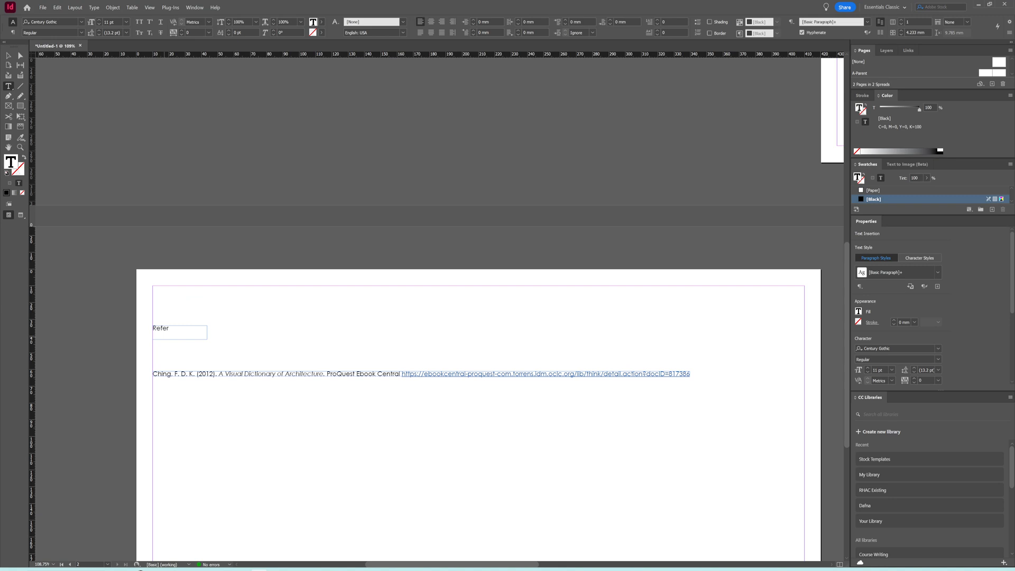
pyautogui.write('ence List')
# - Set the "Reference List" heading's font size to 14 pt
pyautogui.hotkey('ctrl', 'a')
pyautogui.click(126, 22)
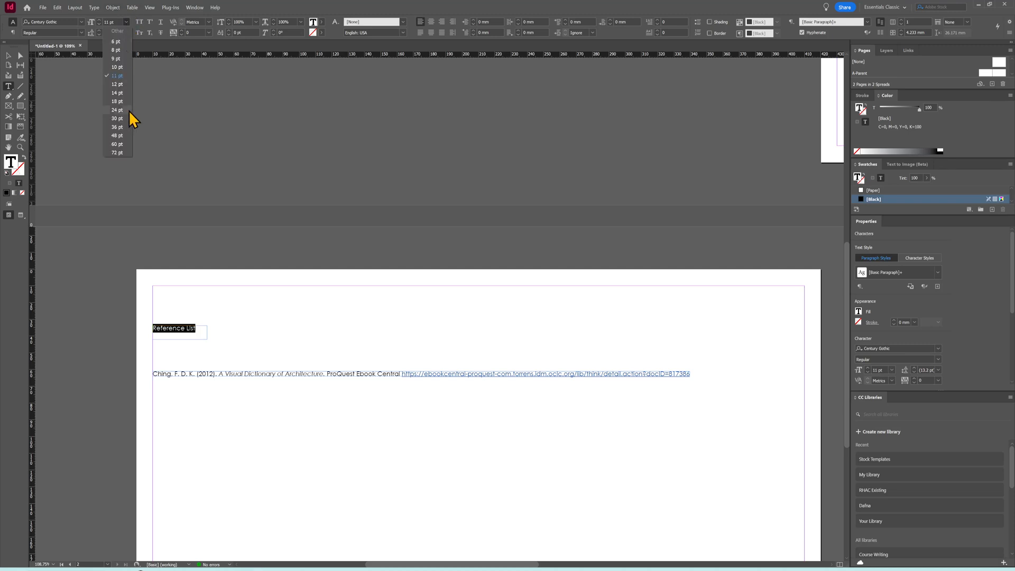
pyautogui.click(123, 91)
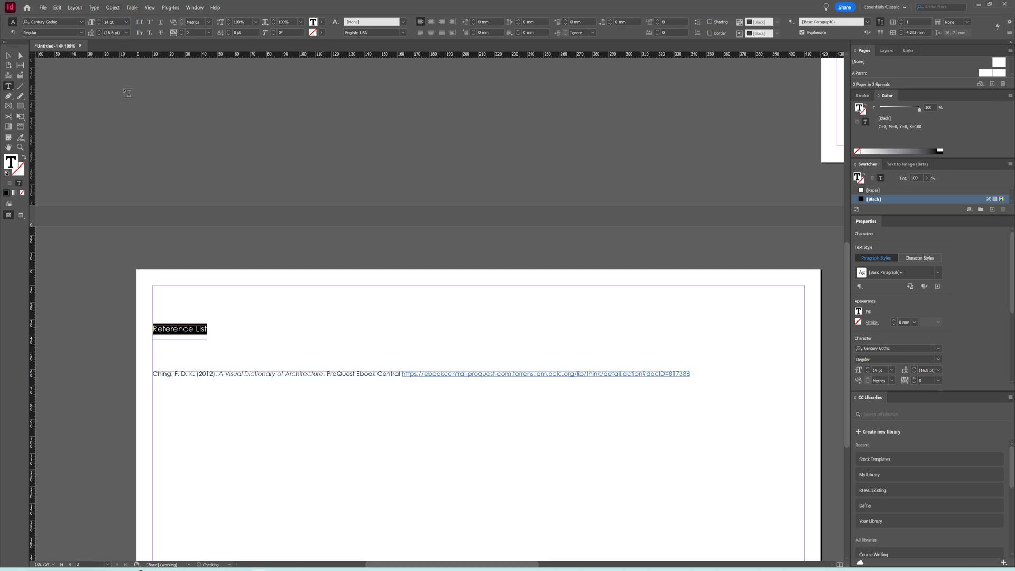
# - Move the reference up directly beneath the "Reference List" heading and check the page briefly in preview mode
pyautogui.click(9, 56)
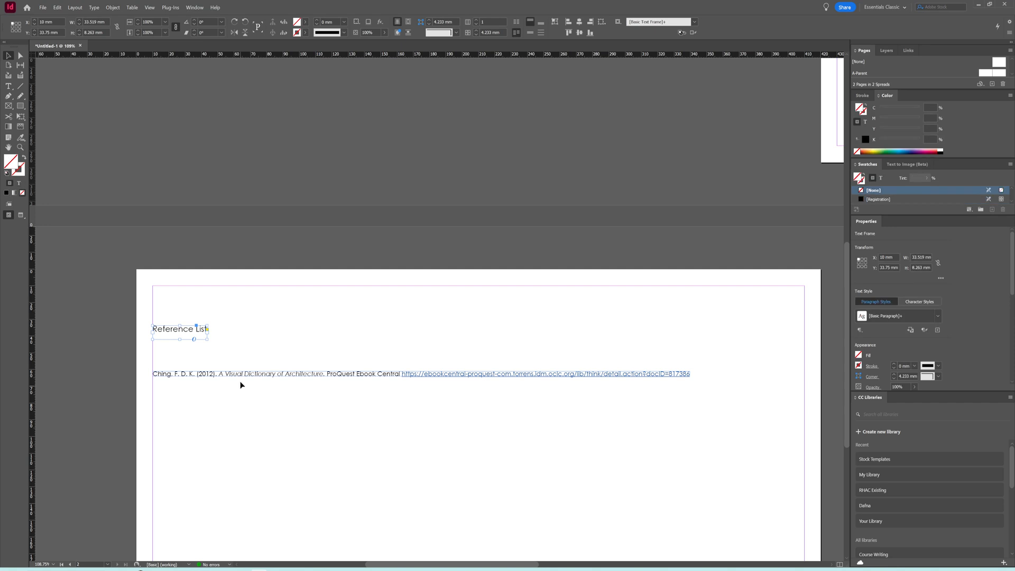
pyautogui.moveTo(245, 372); pyautogui.dragTo(246, 349)
pyautogui.click(297, 392)
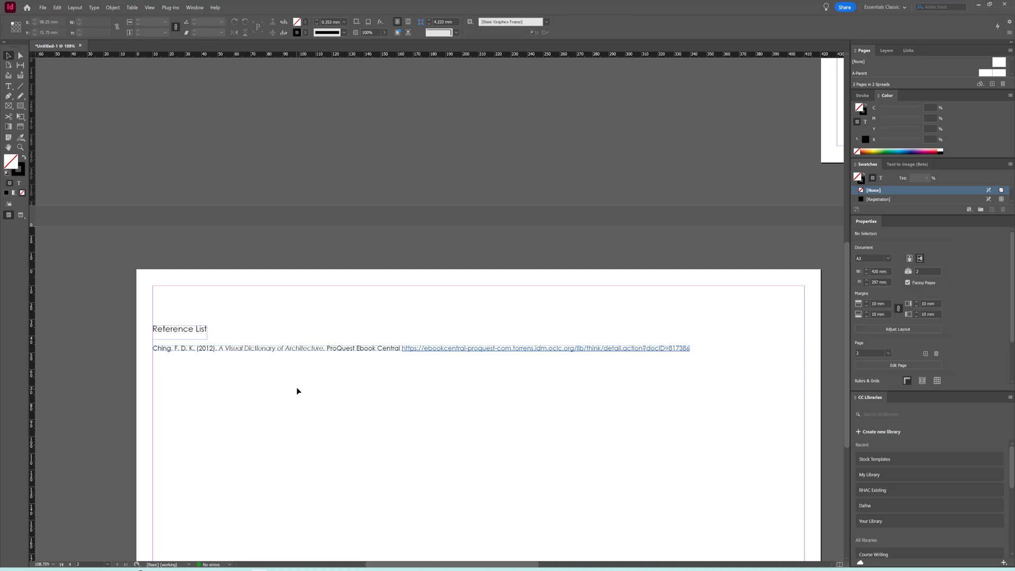
pyautogui.press('w')
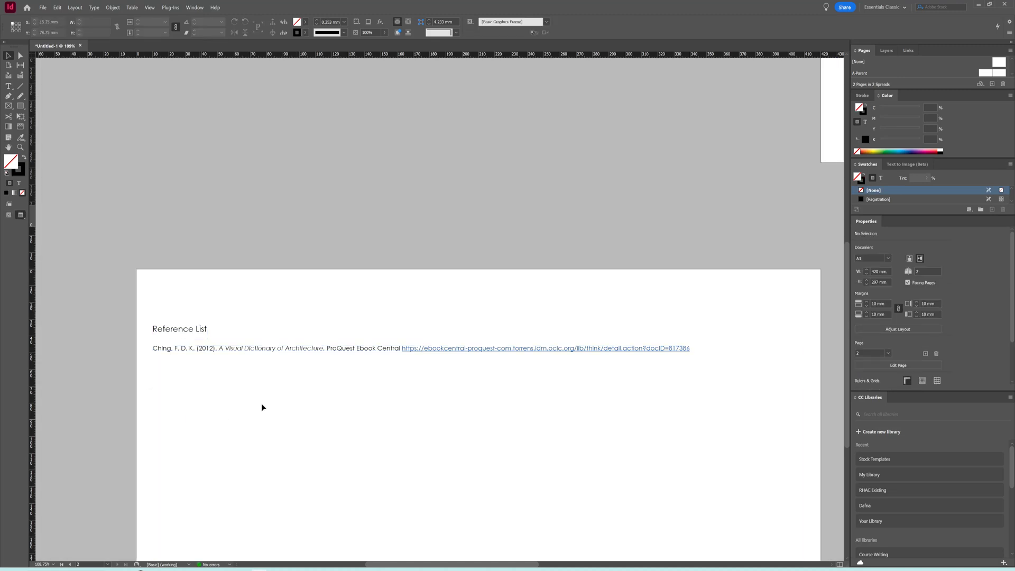
pyautogui.press('w')
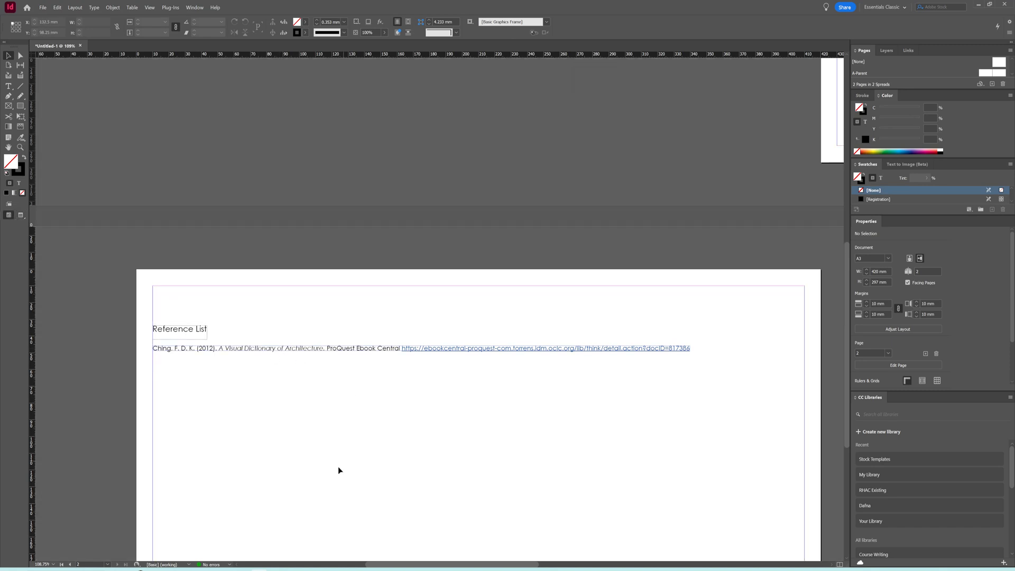
pyautogui.moveTo(408, 566); pyautogui.dragTo(545, 567)
pyautogui.scroll(-3, 542, 526)
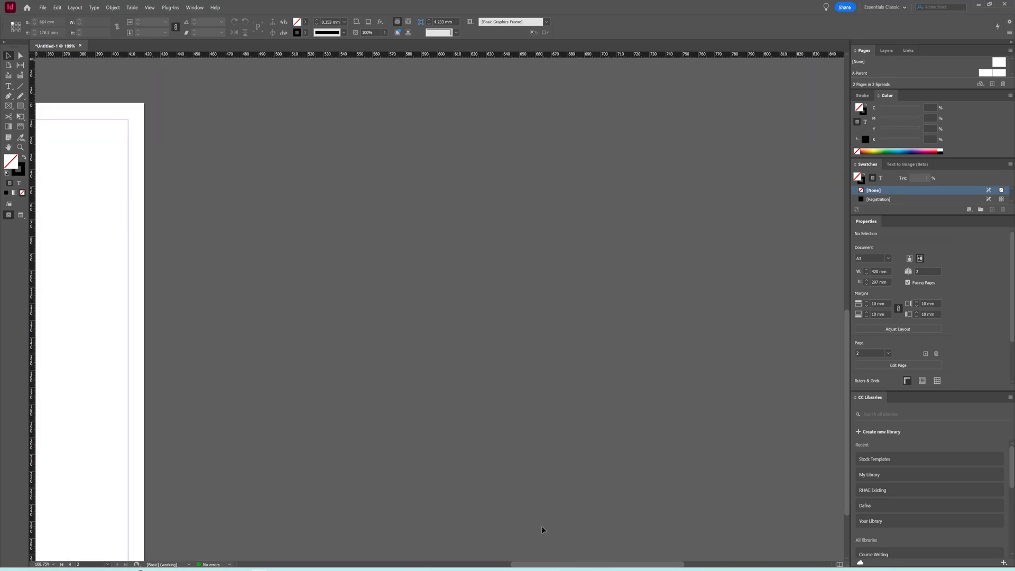
pyautogui.scroll(10, 542, 526)
pyautogui.scroll(-2, 541, 528)
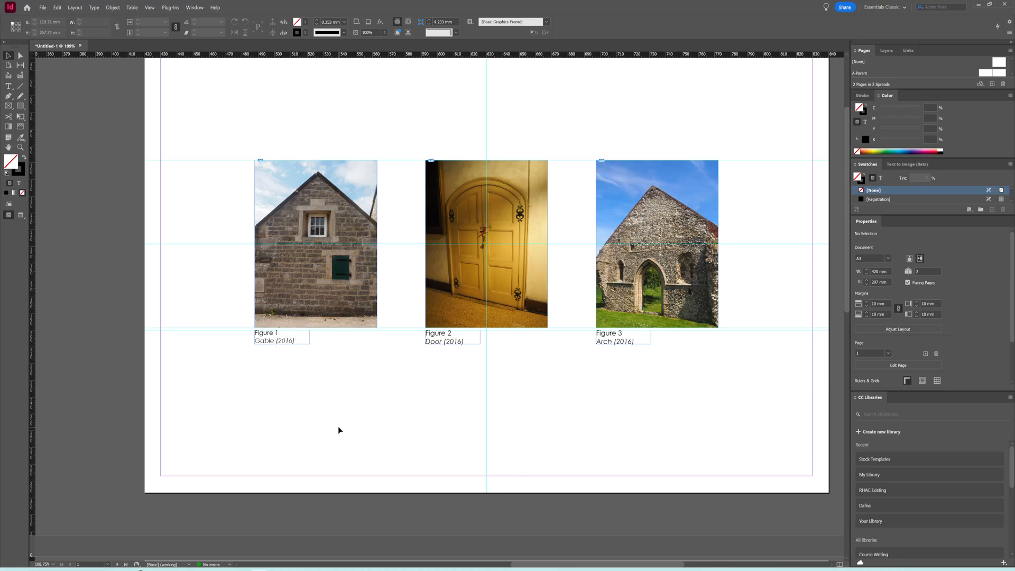
pyautogui.scroll(-1, 339, 430)
pyautogui.scroll(2, 339, 430)
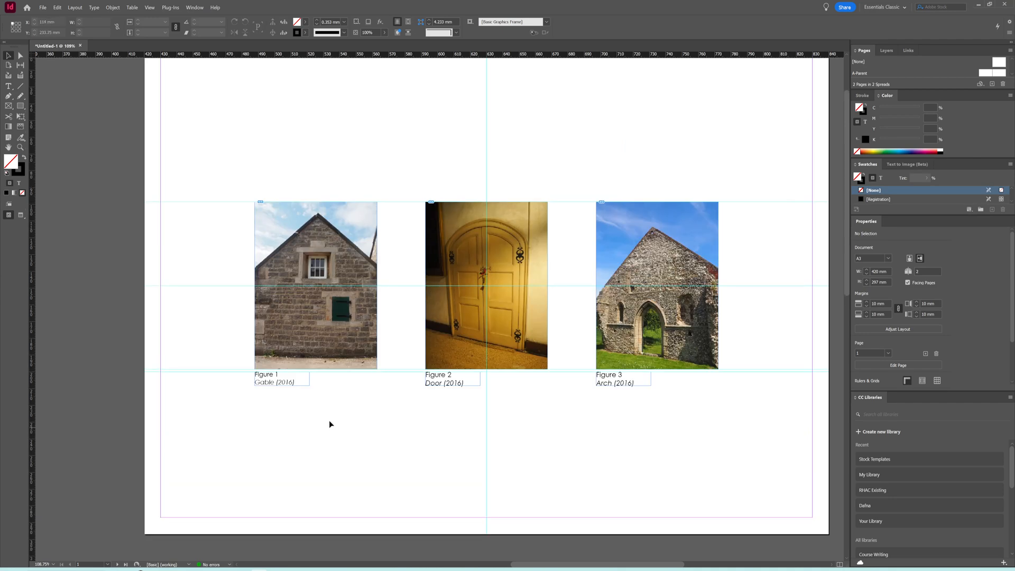
# - Save the document on the computer, on the Desktop, as an InDesign 2024 document named "ImageReferencing_Practise"
pyautogui.click(42, 7)
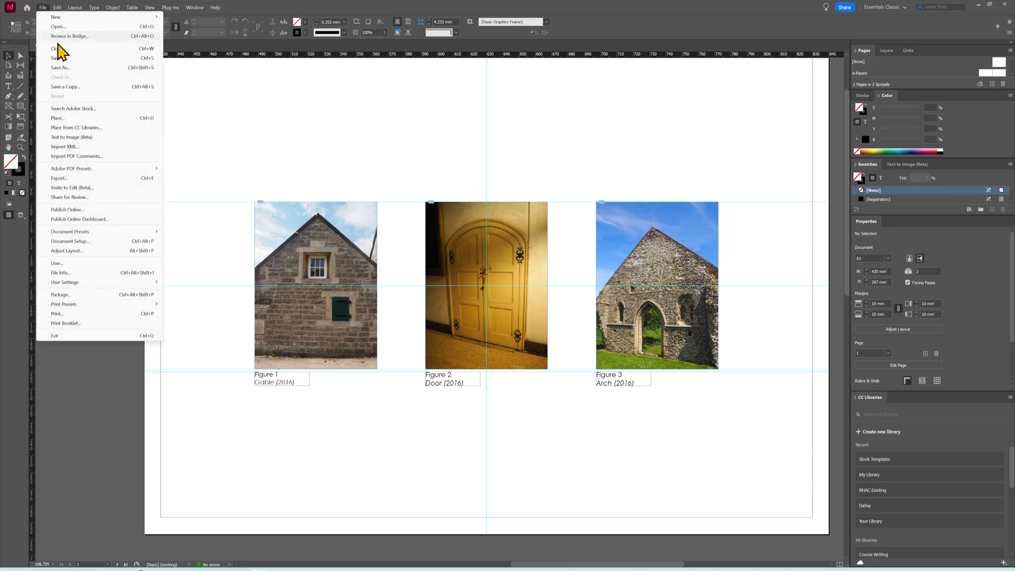
pyautogui.click(57, 58)
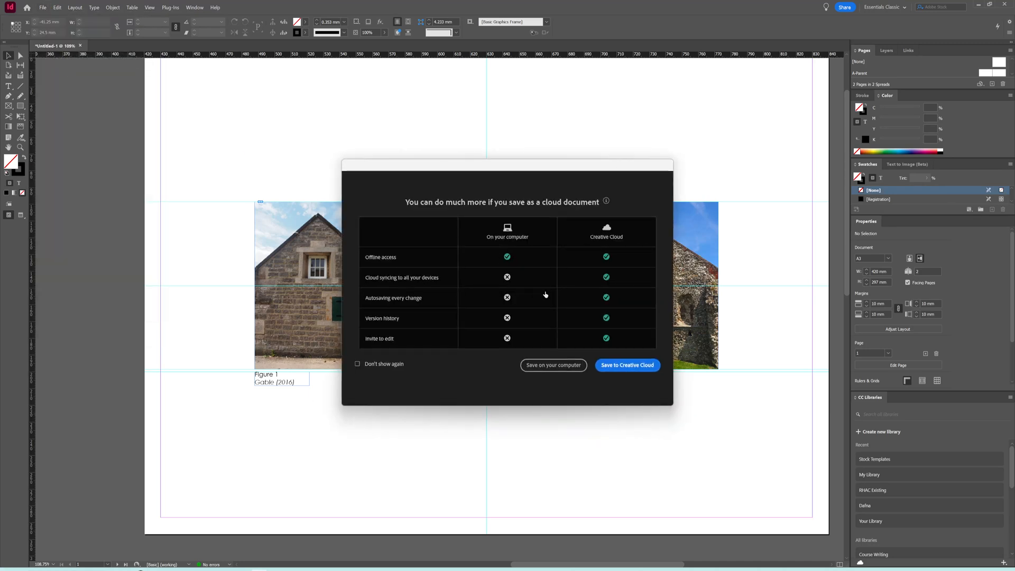
pyautogui.click(552, 365)
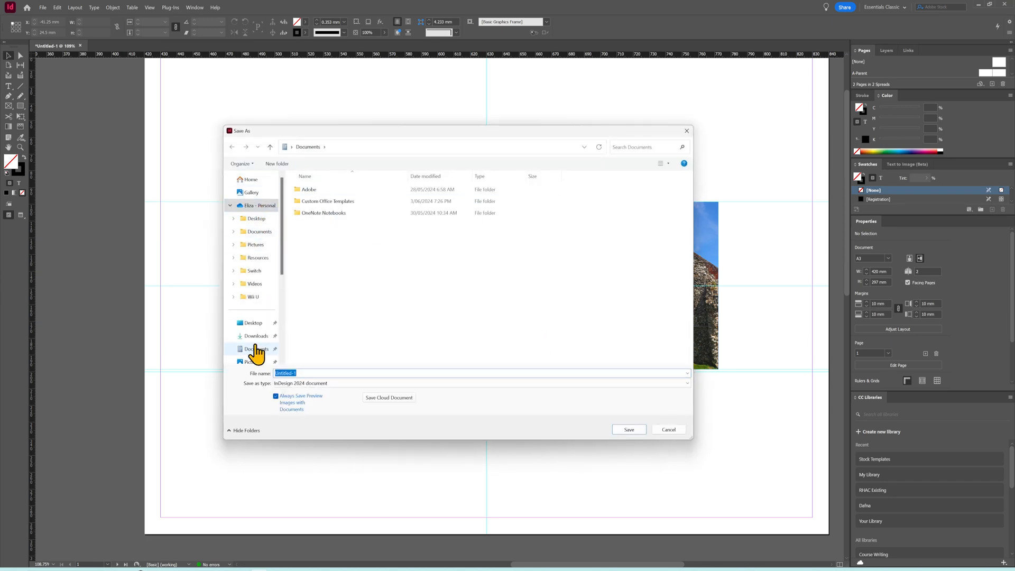
pyautogui.click(253, 324)
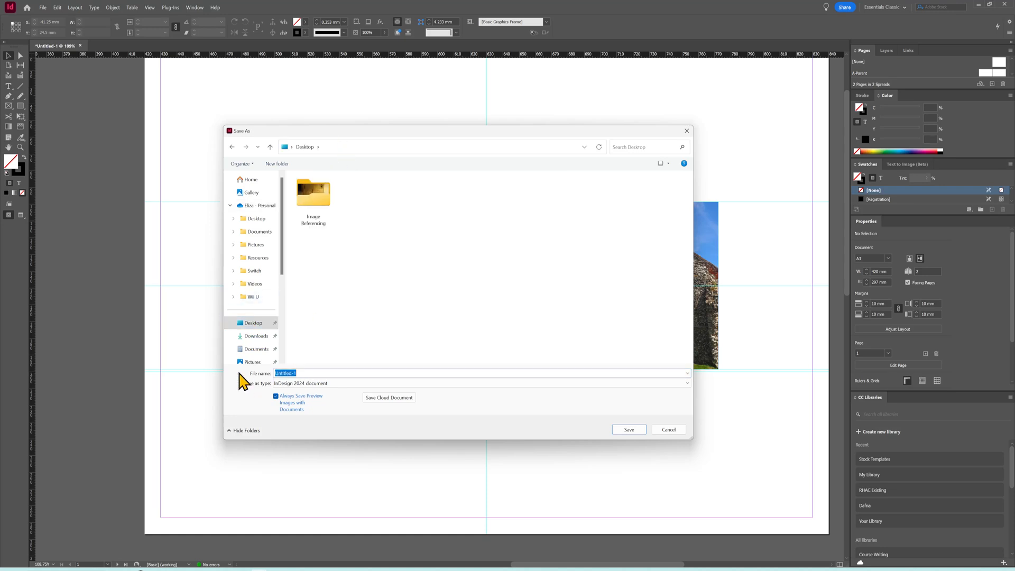
pyautogui.write('Image')
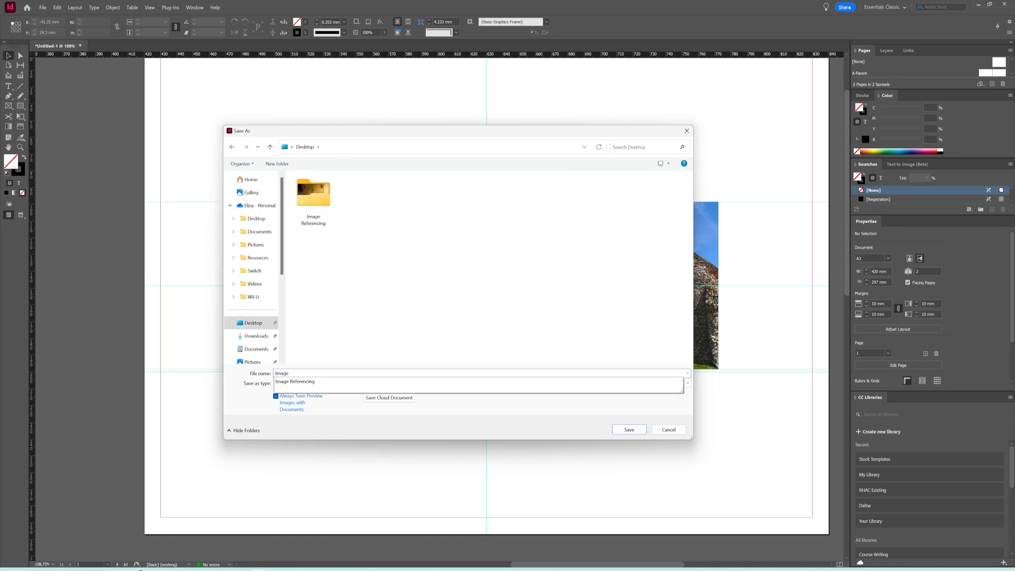
pyautogui.write('Ref')
pyautogui.write('ere')
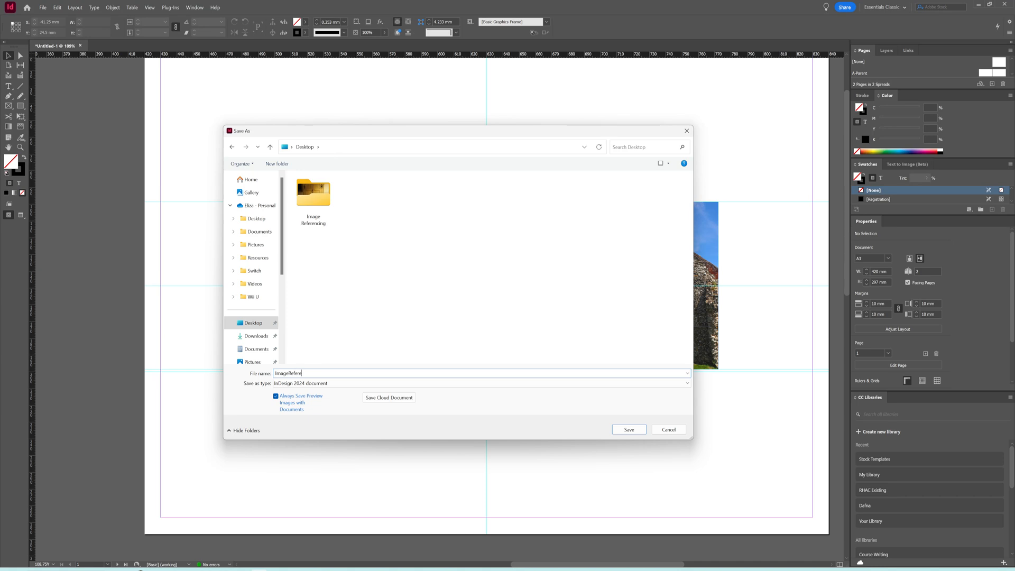
pyautogui.write('ncing_Practise')
pyautogui.press('Return')
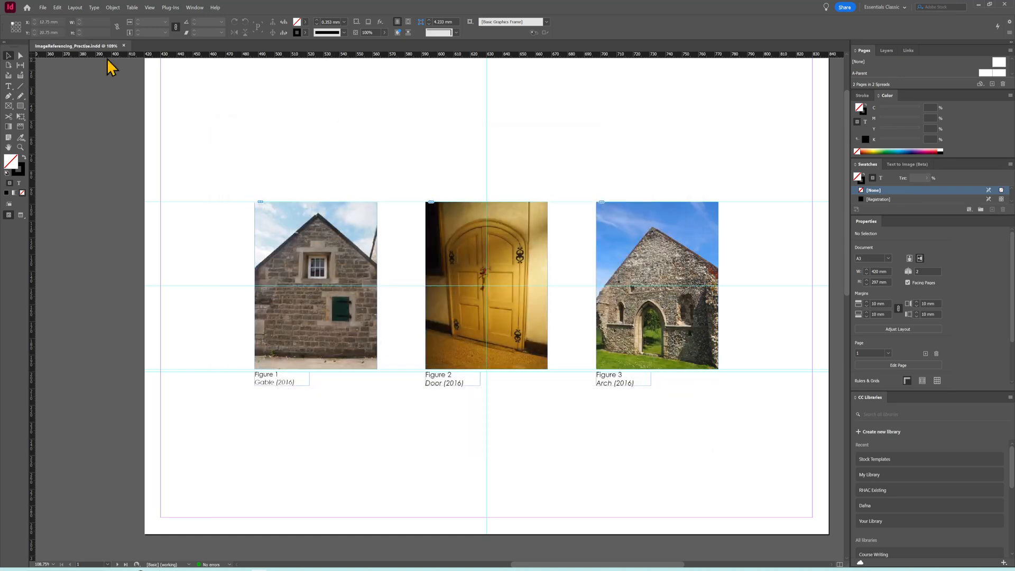
# - Export all pages to the Desktop as an Adobe PDF (Print) named "ImageReferencing_Practise" using the High Quality Print preset
pyautogui.click(40, 8)
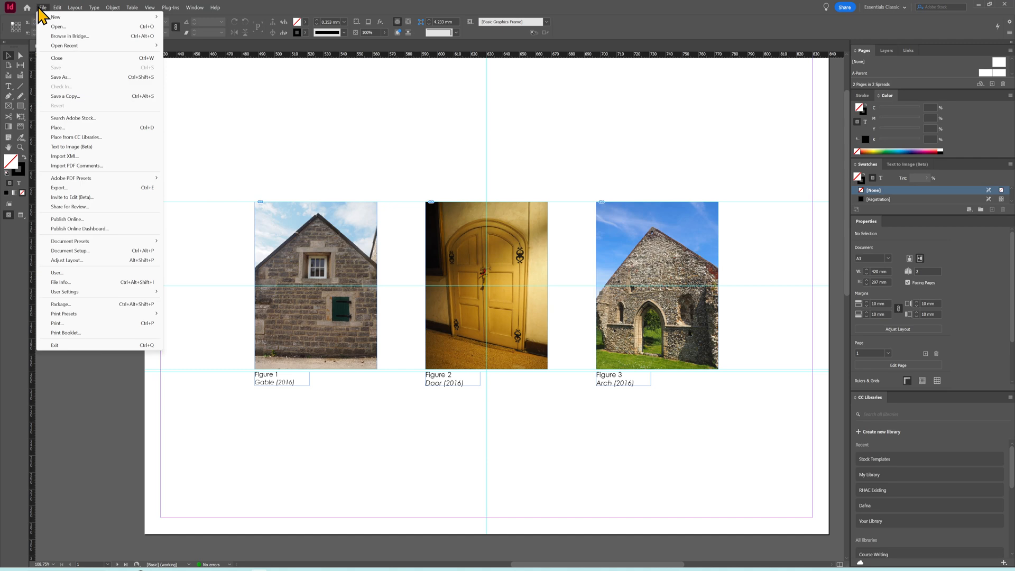
pyautogui.click(89, 189)
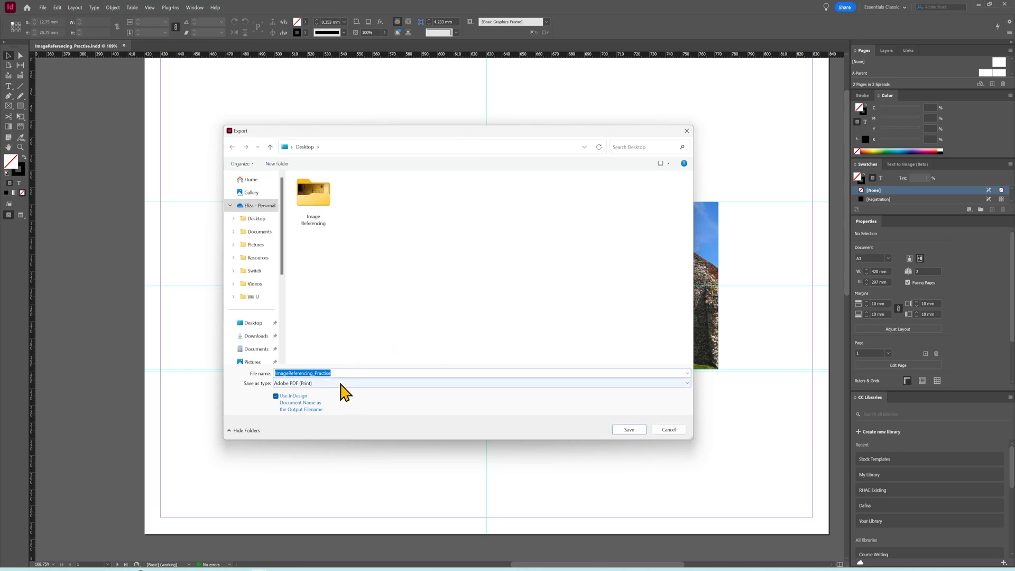
pyautogui.click(345, 384)
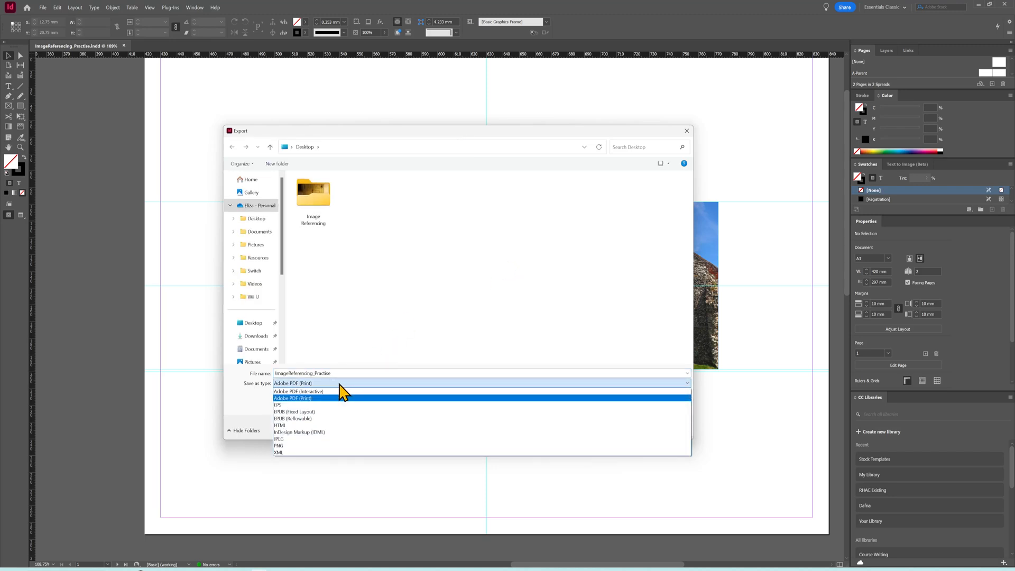
pyautogui.click(313, 400)
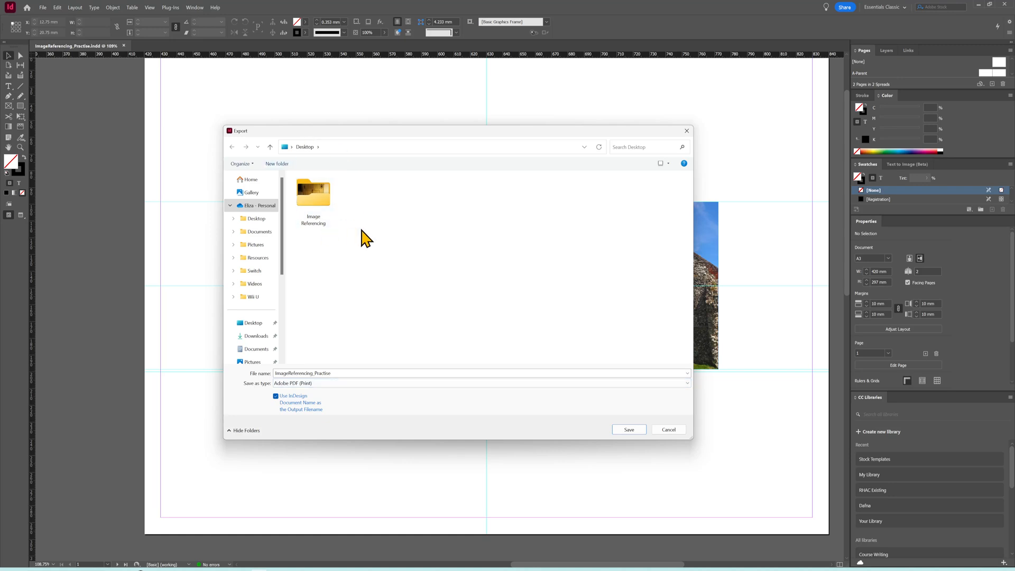
pyautogui.click(628, 430)
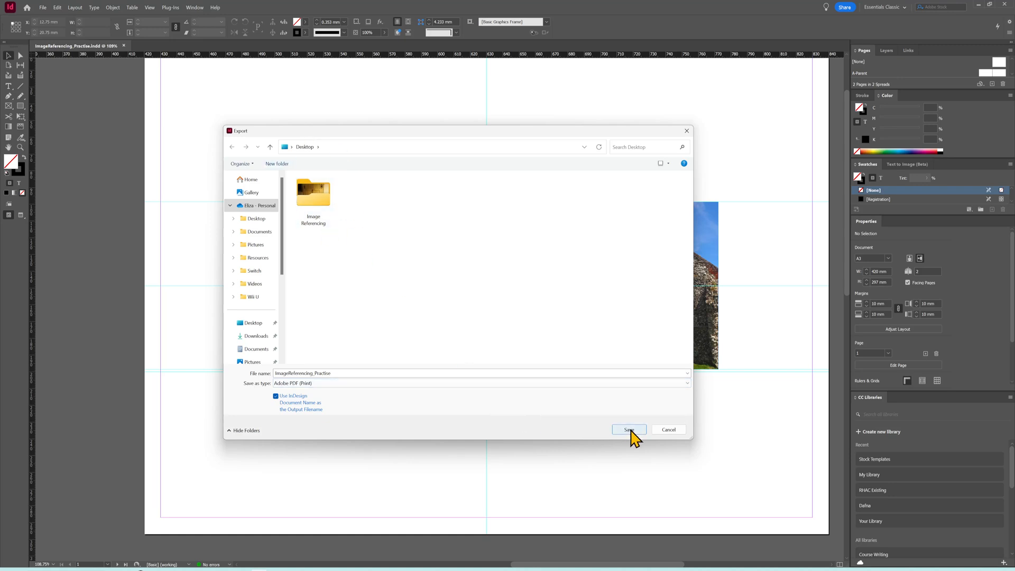
pyautogui.click(629, 430)
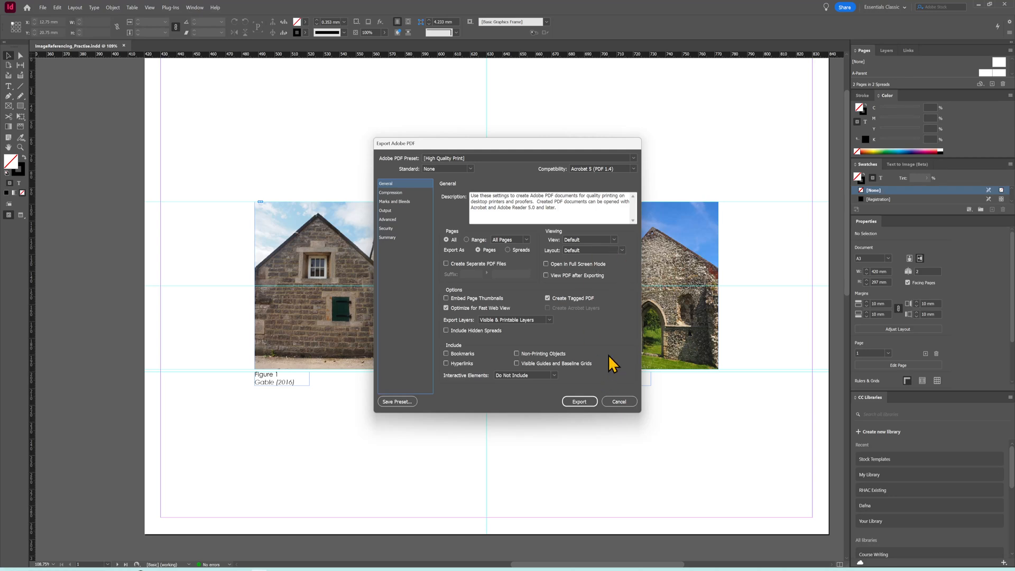
pyautogui.click(581, 402)
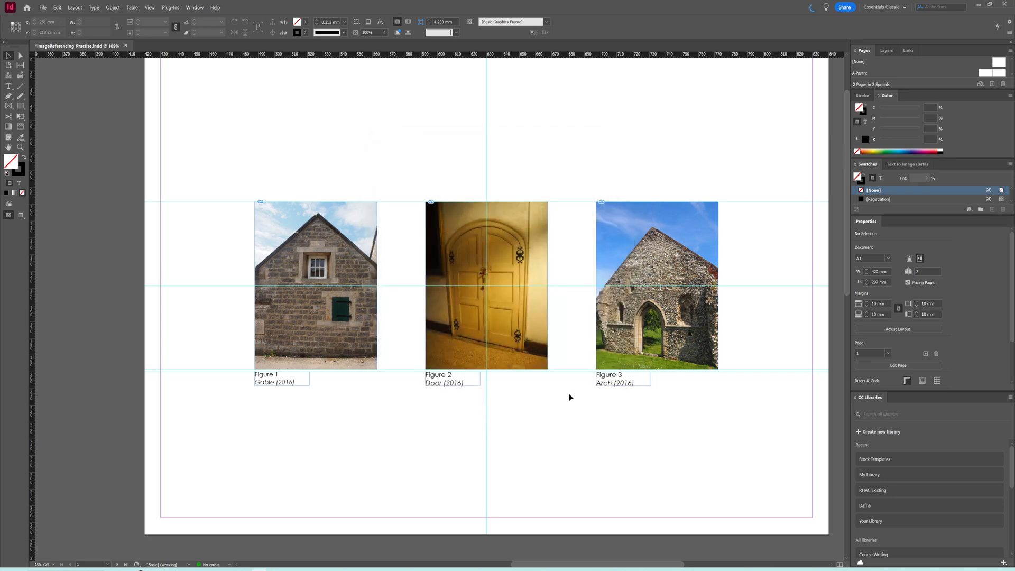
# - Switch to the exported PDF in Adobe Acrobat, enlarge its window on the desktop, and check pages 1 and 2
pyautogui.click(979, 6)
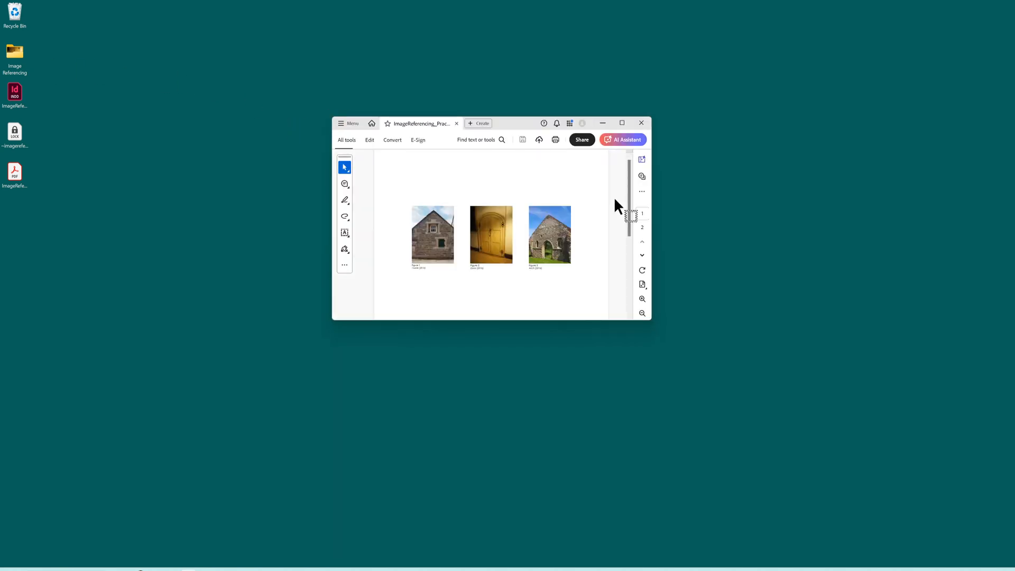
pyautogui.moveTo(536, 128); pyautogui.dragTo(311, 35)
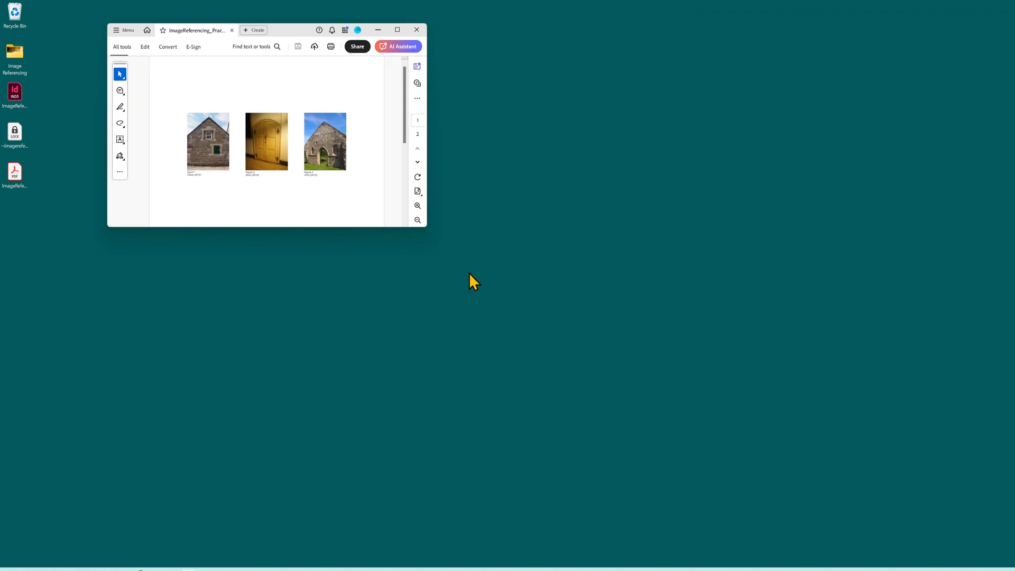
pyautogui.moveTo(430, 224); pyautogui.dragTo(984, 539)
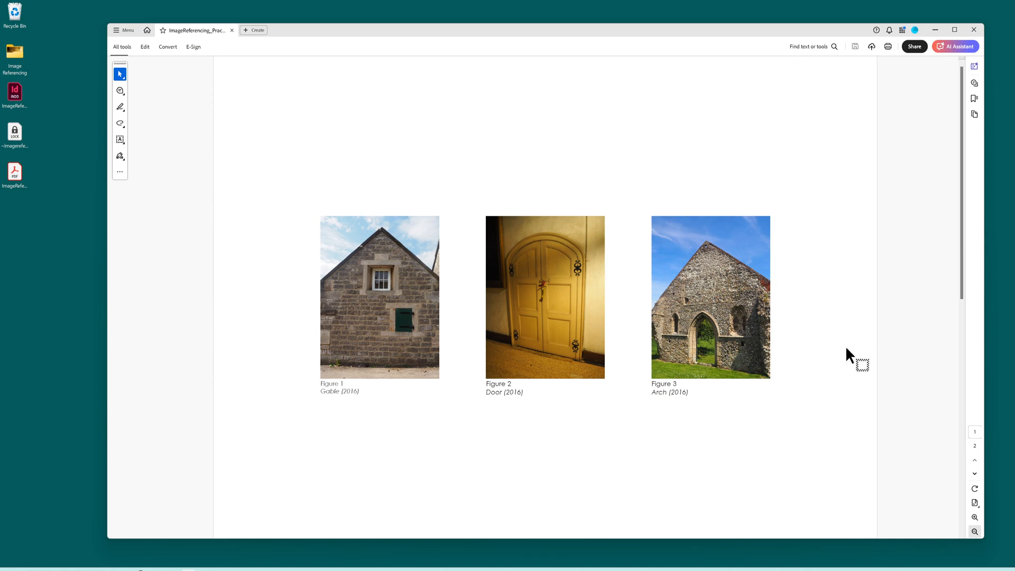
pyautogui.click(974, 476)
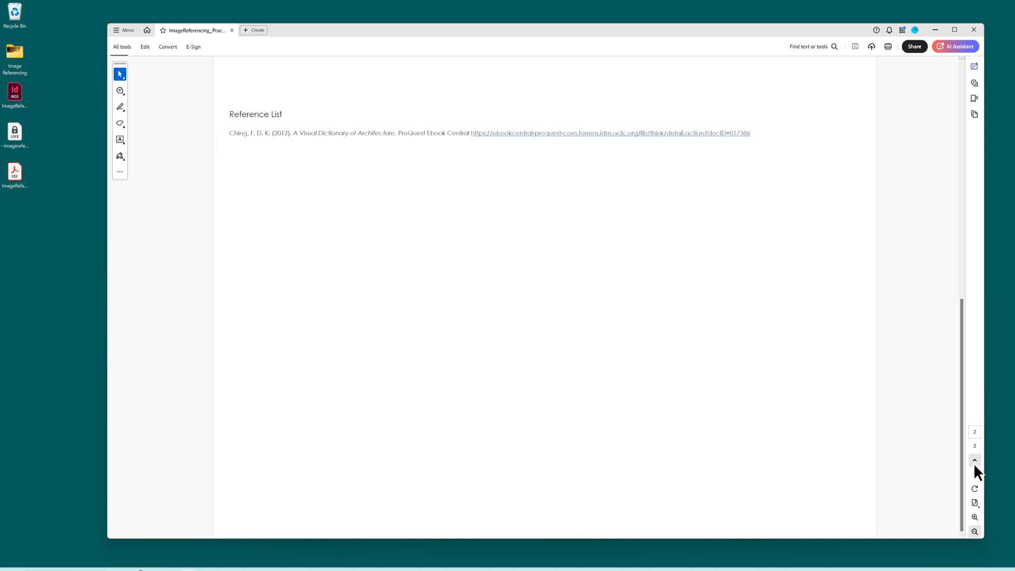
pyautogui.click(975, 460)
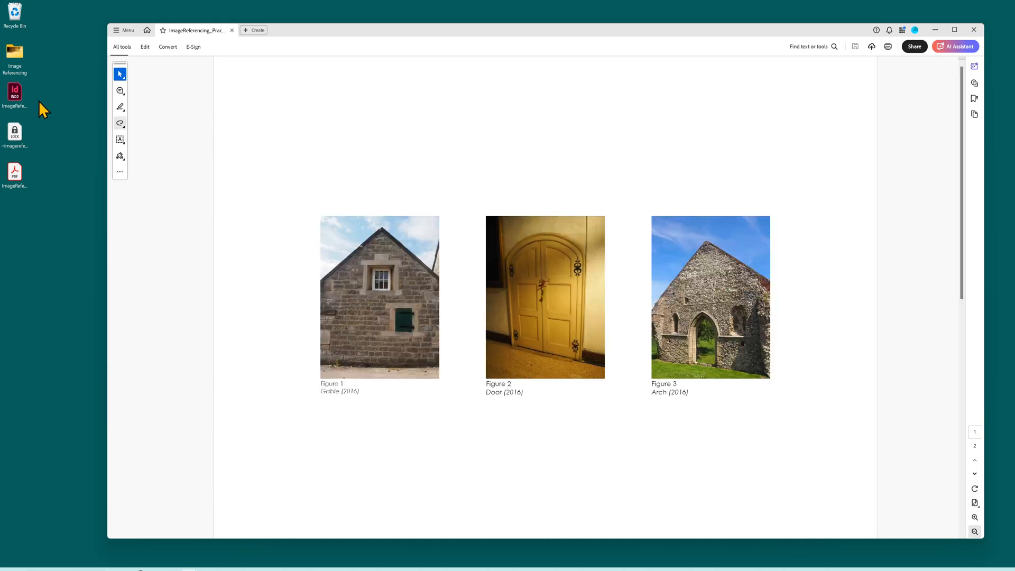